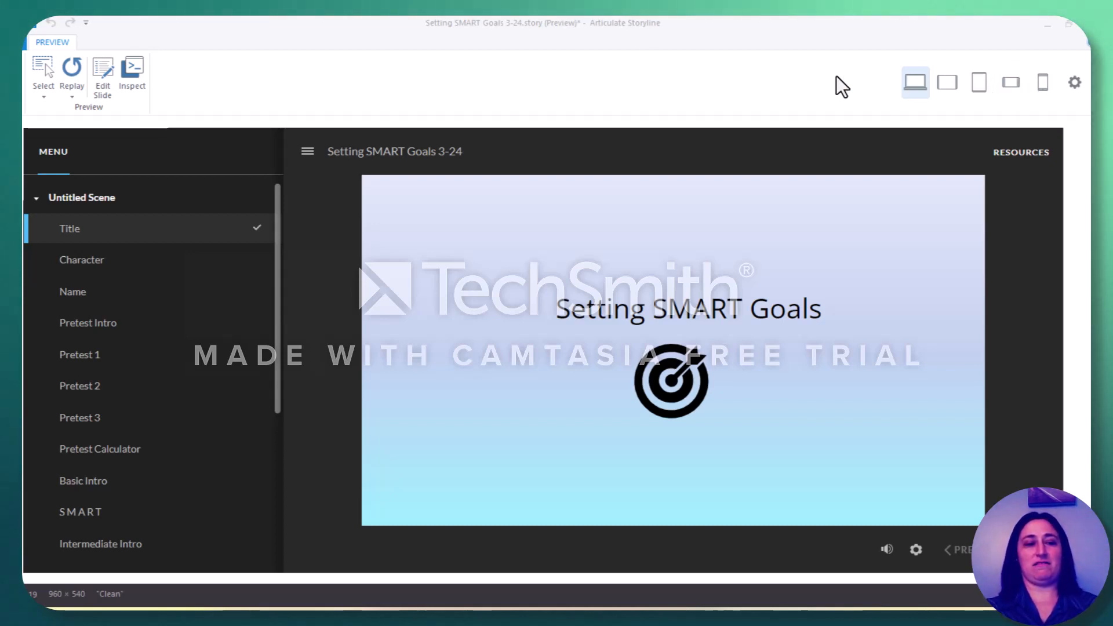
Select the first avatar on the preview's Character slide and check how it appears on the Pretest Intro slide
{"action": "left_click", "coordinate": [83, 272]}
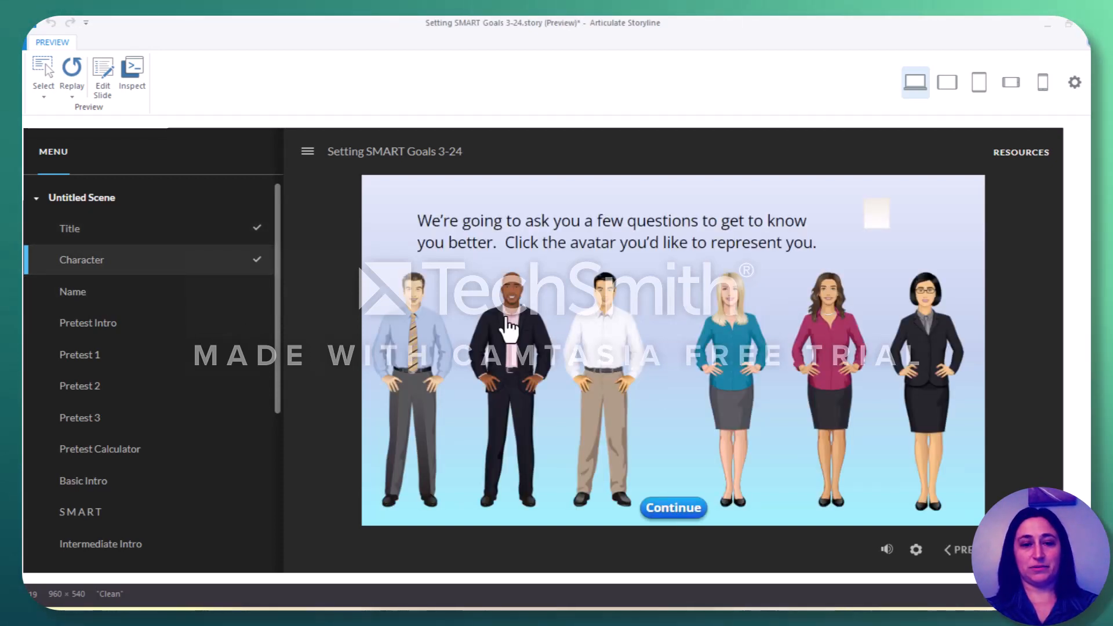
{"action": "left_click", "coordinate": [423, 325]}
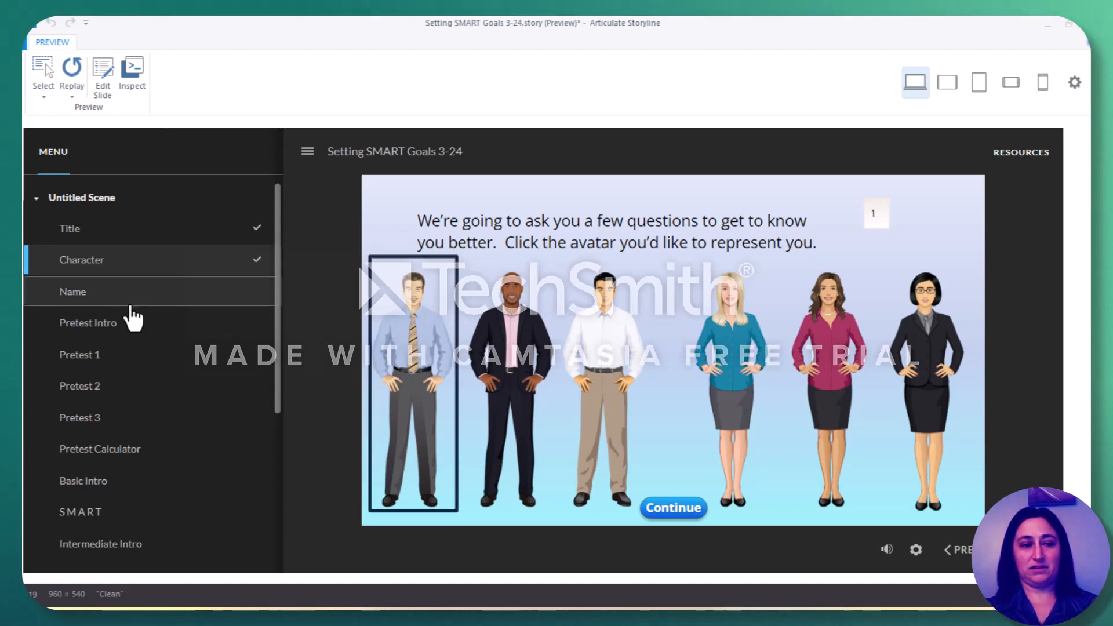
{"action": "left_click", "coordinate": [121, 334]}
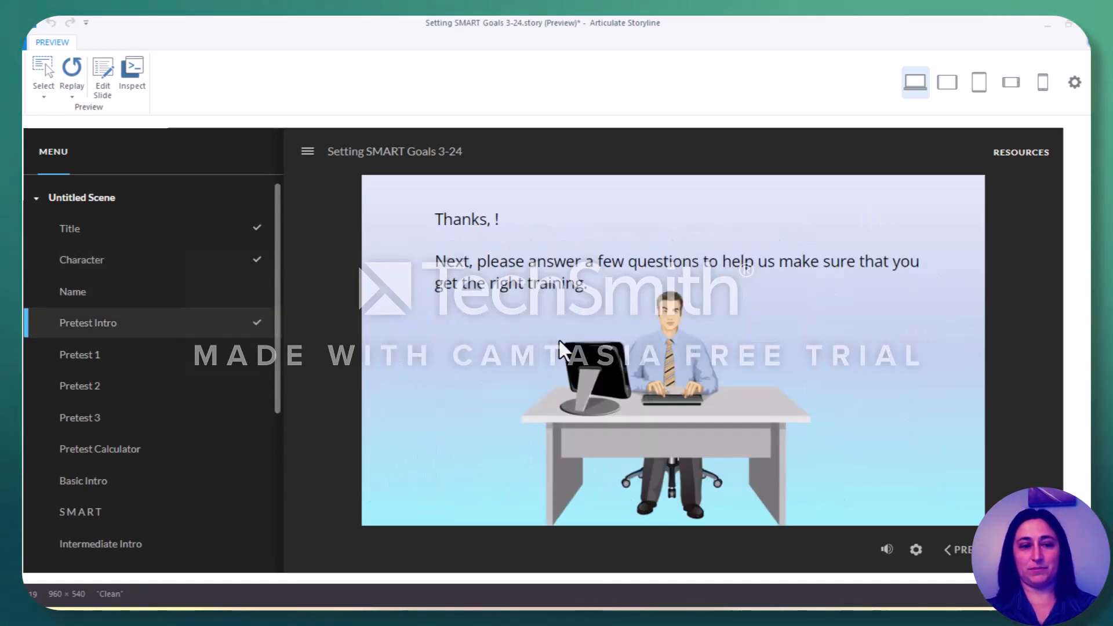
Try the woman in the magenta blouse and the man in the white shirt as avatars, checking each on the Pretest Intro slide
{"action": "left_click", "coordinate": [121, 271]}
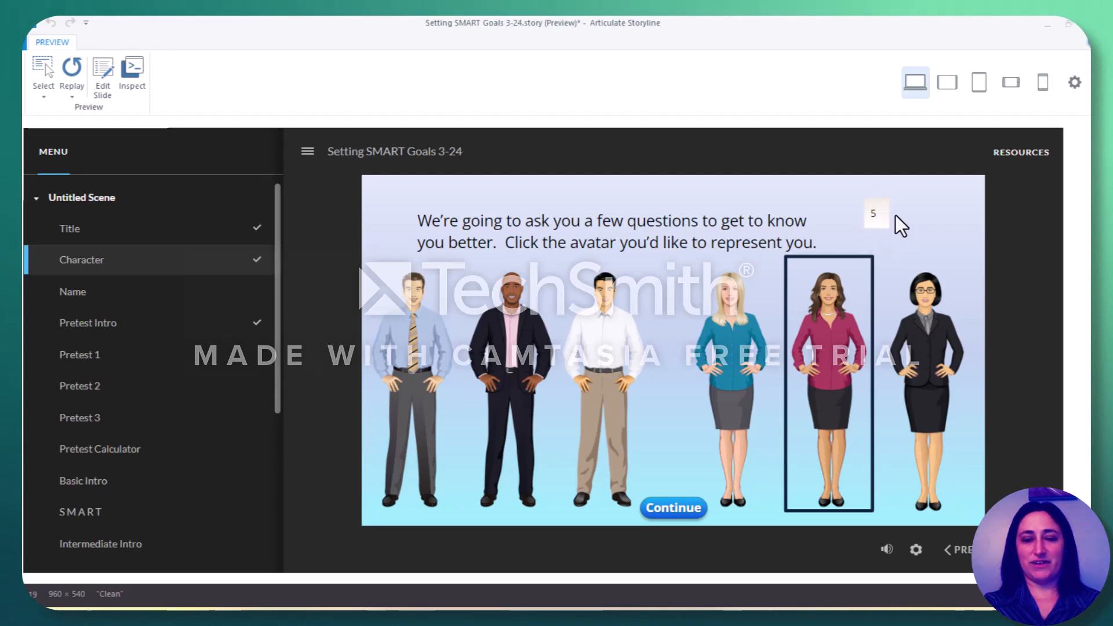
{"action": "left_click", "coordinate": [124, 332]}
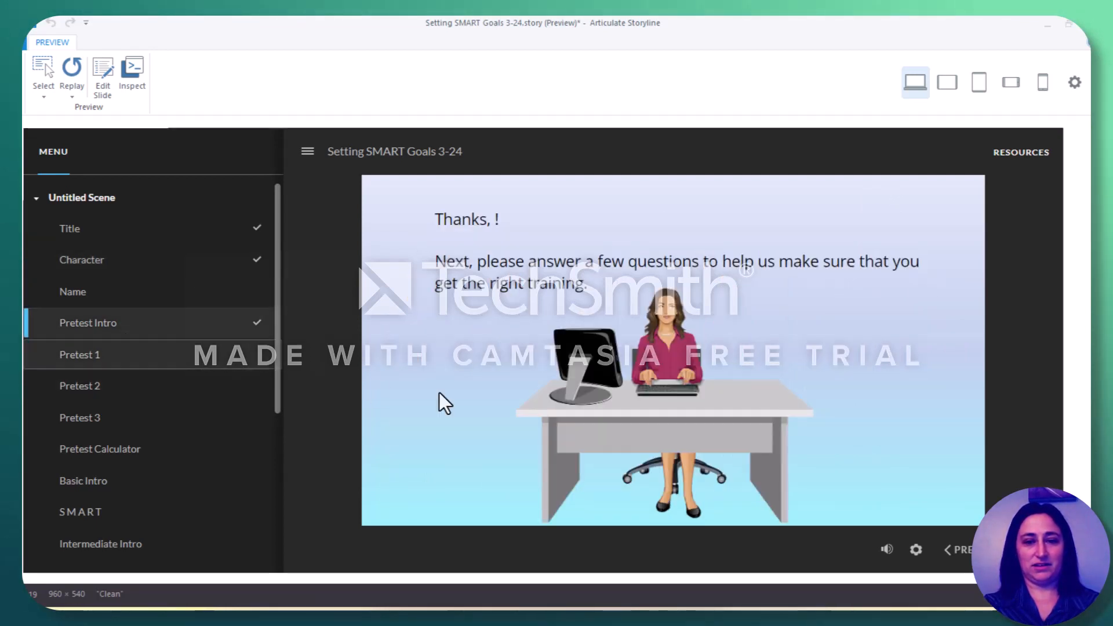
{"action": "left_click", "coordinate": [122, 264]}
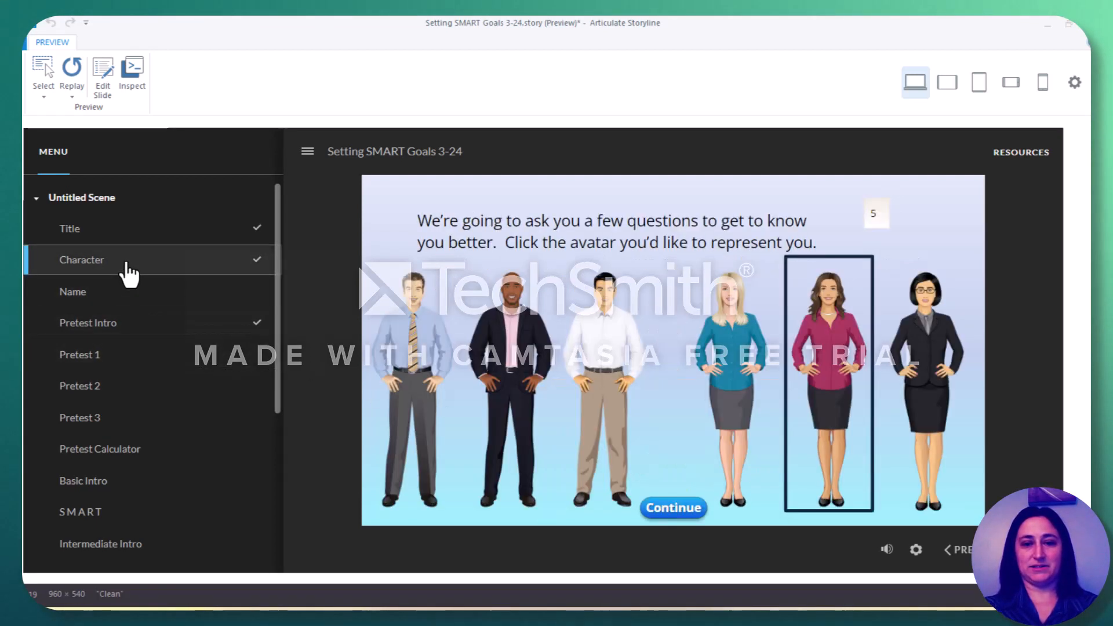
{"action": "left_click", "coordinate": [624, 350]}
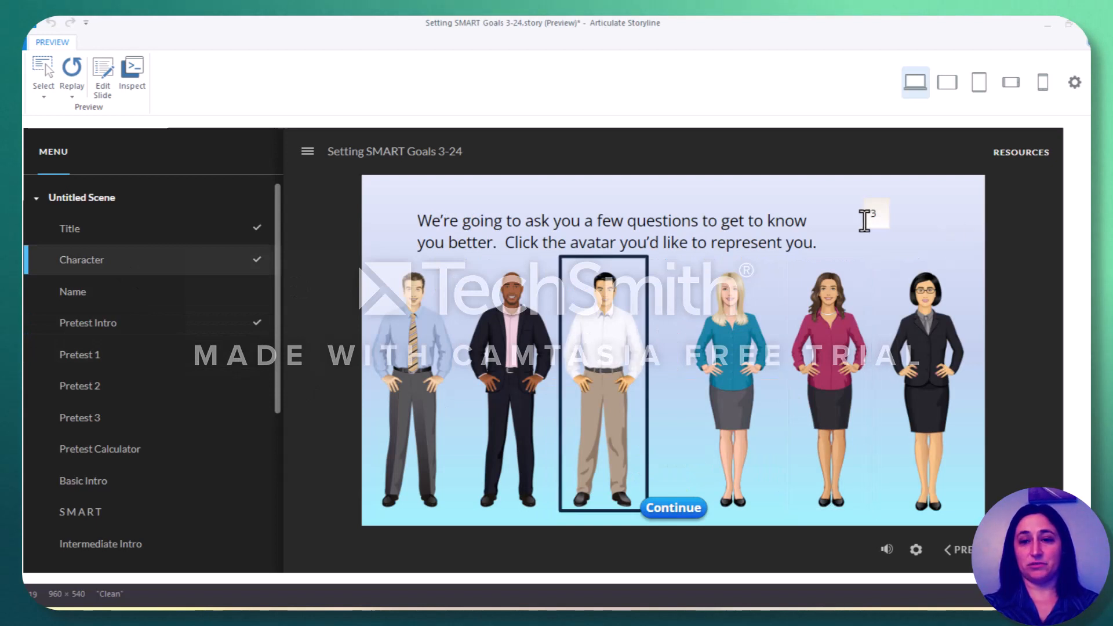
{"action": "left_click", "coordinate": [144, 329]}
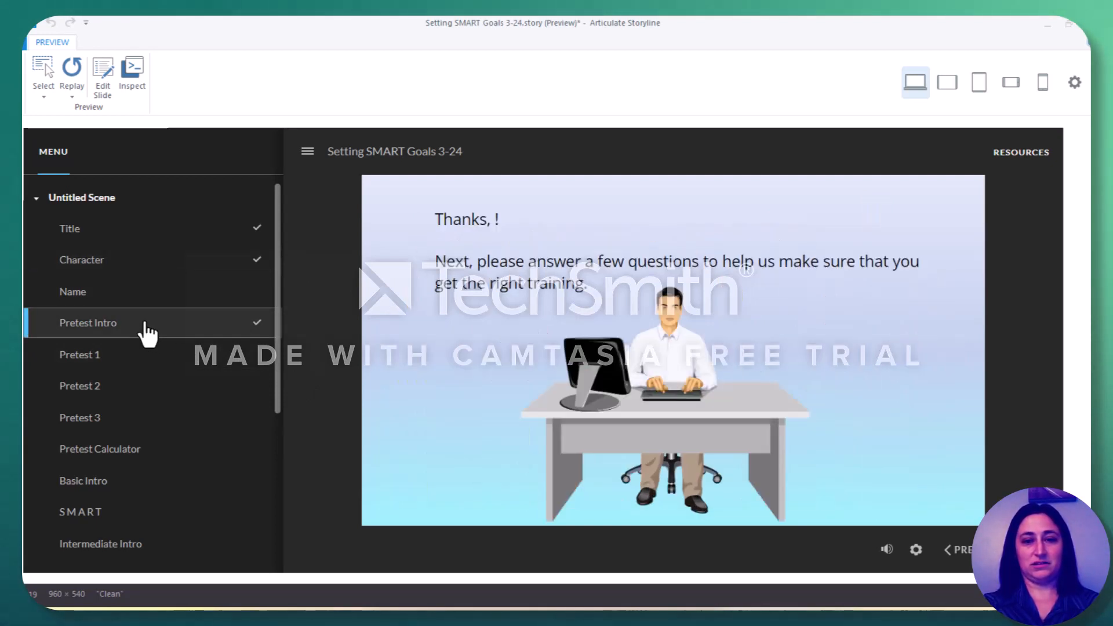
{"action": "left_click", "coordinate": [137, 264]}
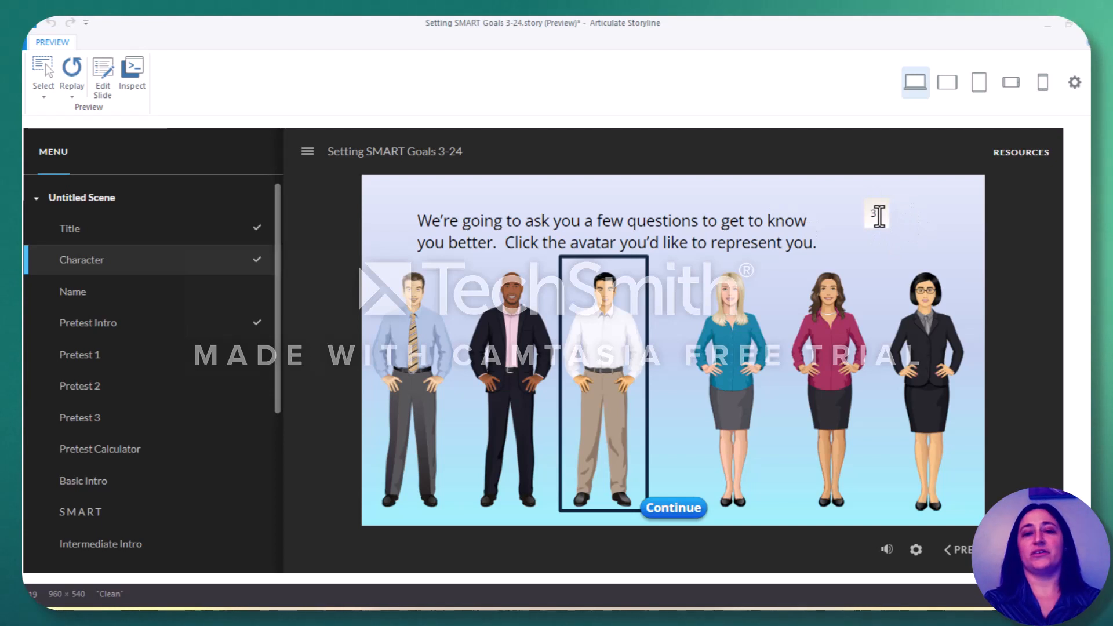
Enter the learner's first name on the Name slide's name tag and check the greeting on the Pretest Intro slide
{"action": "left_click", "coordinate": [86, 293]}
{"action": "left_click", "coordinate": [651, 366]}
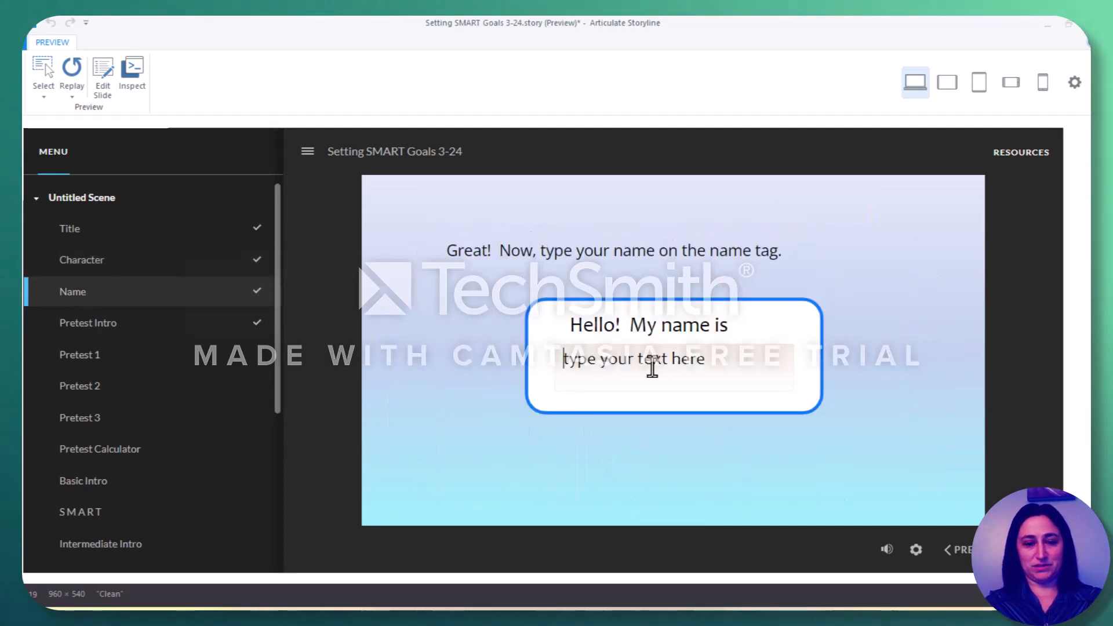
{"action": "type", "text": "Donna"}
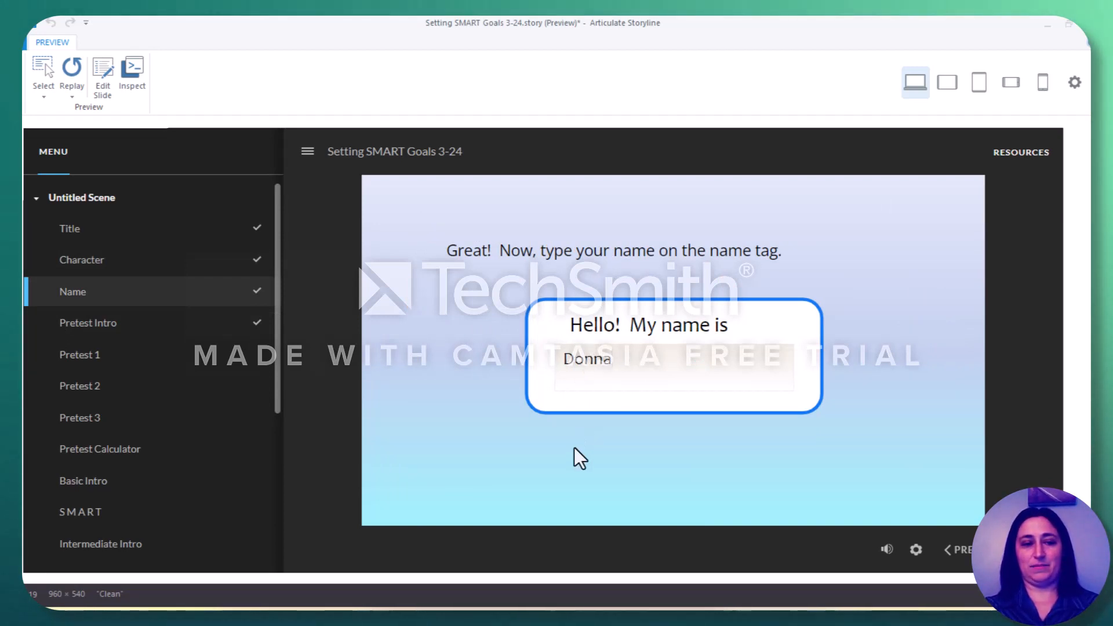
{"action": "left_click", "coordinate": [124, 324]}
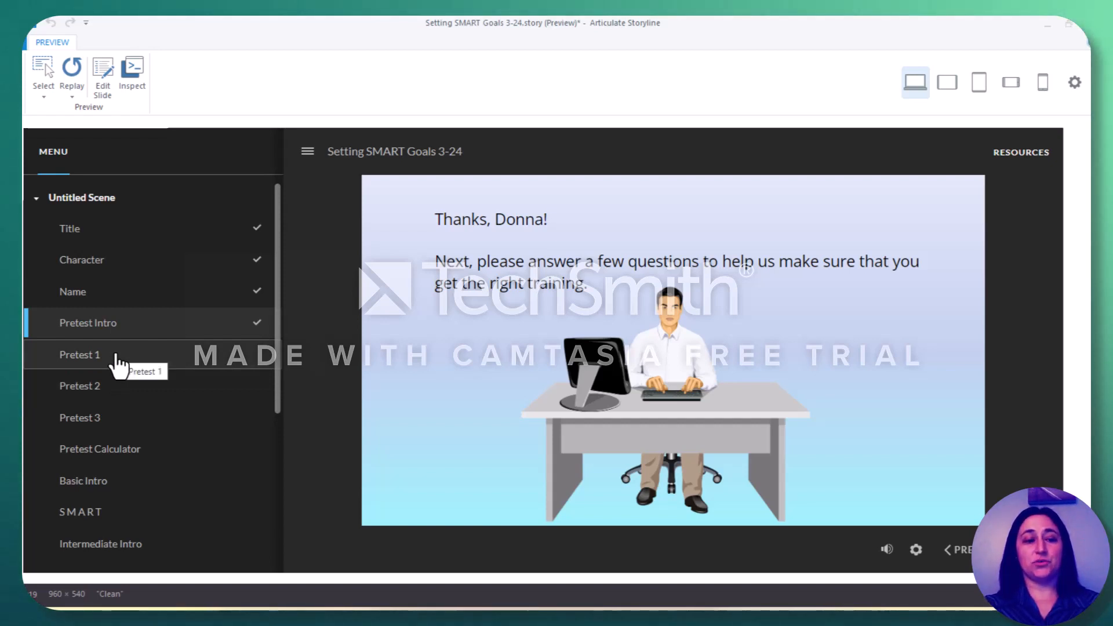
{"action": "left_click_drag", "start_coordinate": [276, 228], "coordinate": [278, 379]}
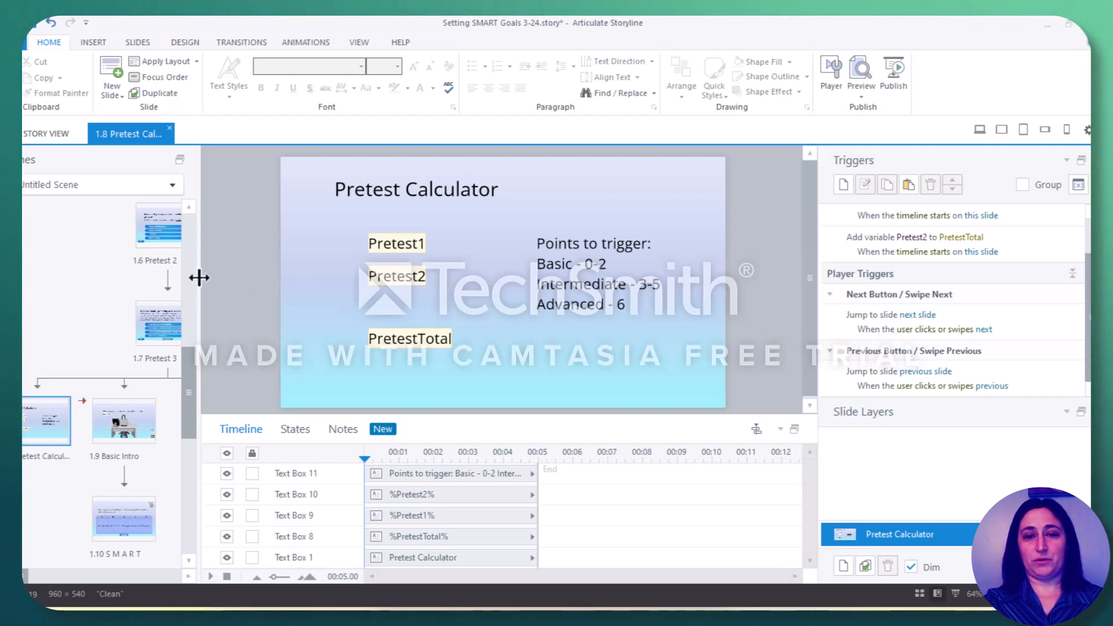
Examine the triggers that score the answers on the Pretest 1 and Pretest 2 slides in the editor
{"action": "scroll", "coordinate": [119, 357], "scroll_direction": "up", "scroll_amount": 5}
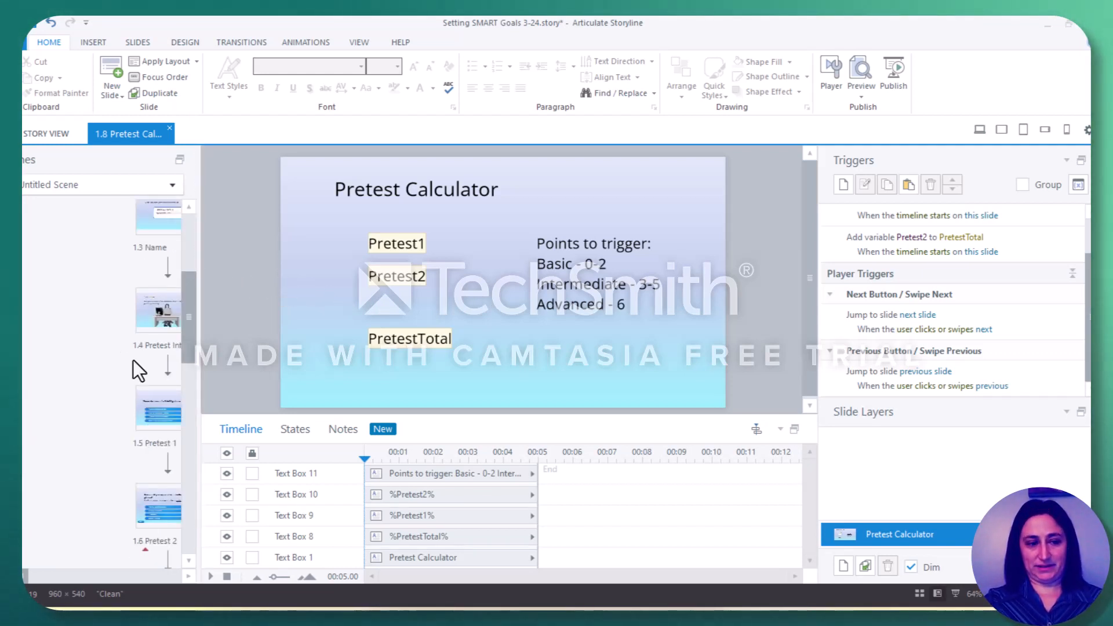
{"action": "left_click", "coordinate": [157, 414]}
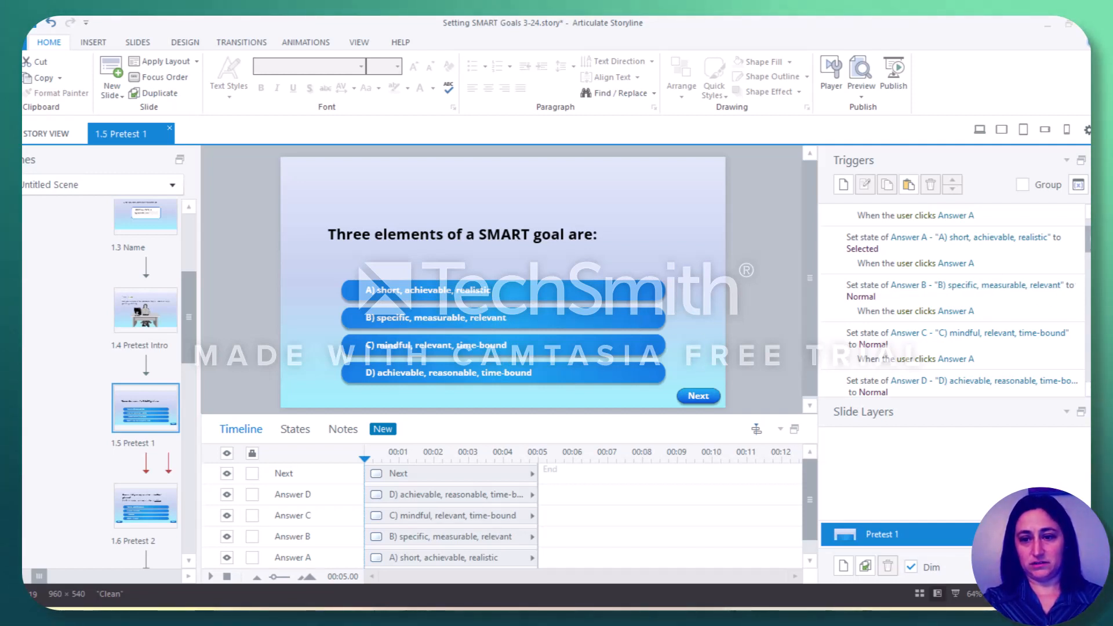
{"action": "scroll", "coordinate": [951, 301], "scroll_direction": "down", "scroll_amount": 3}
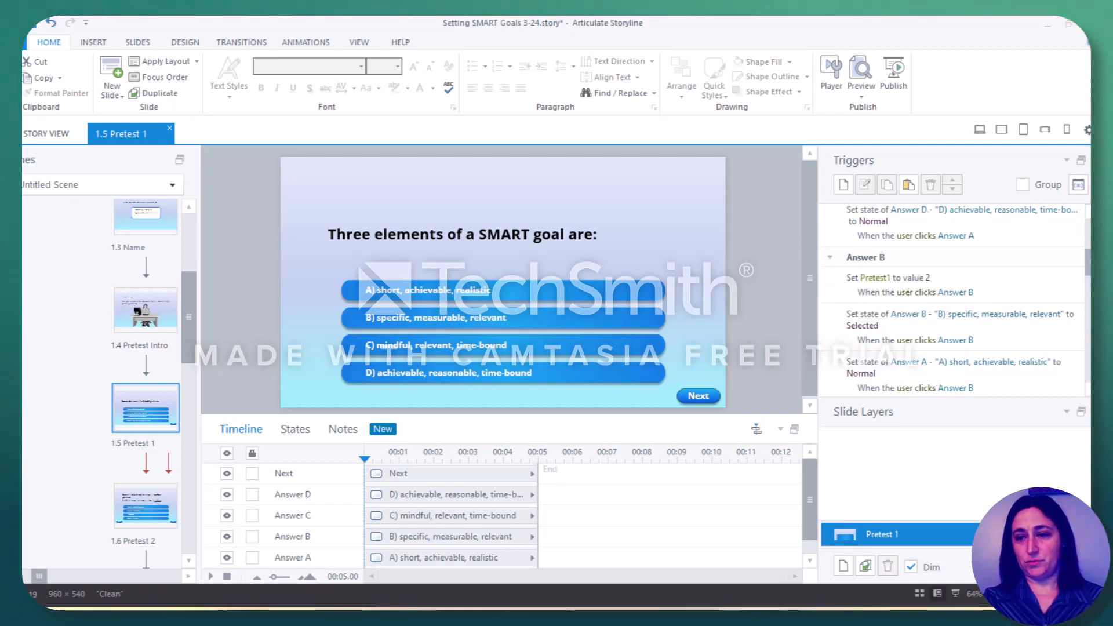
{"action": "scroll", "coordinate": [950, 261], "scroll_direction": "up", "scroll_amount": 3}
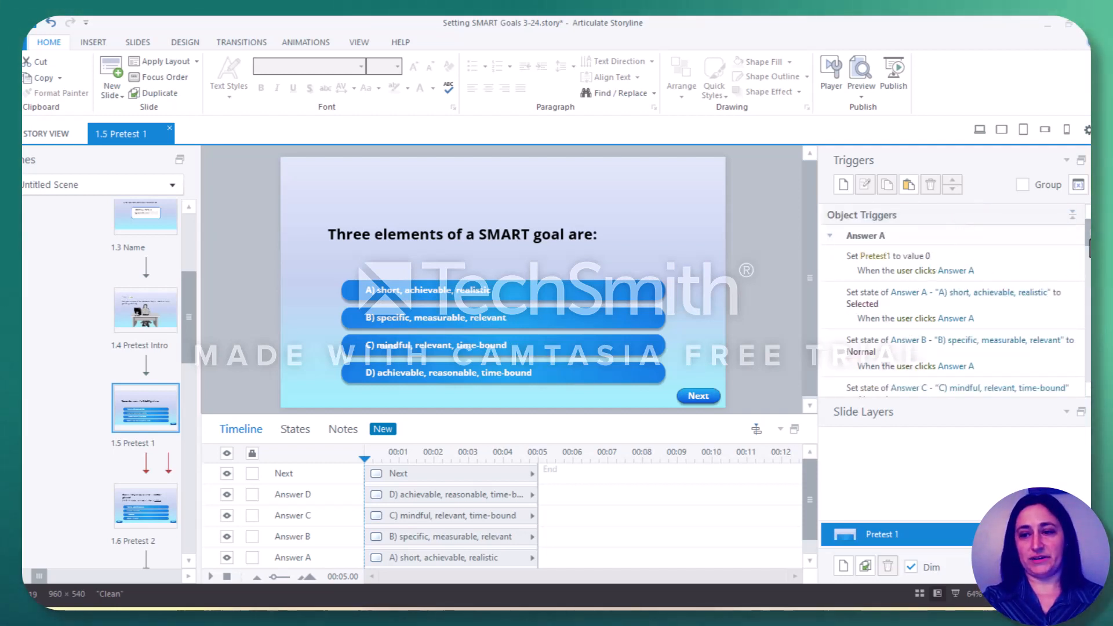
{"action": "scroll", "coordinate": [950, 301], "scroll_direction": "down", "scroll_amount": 10}
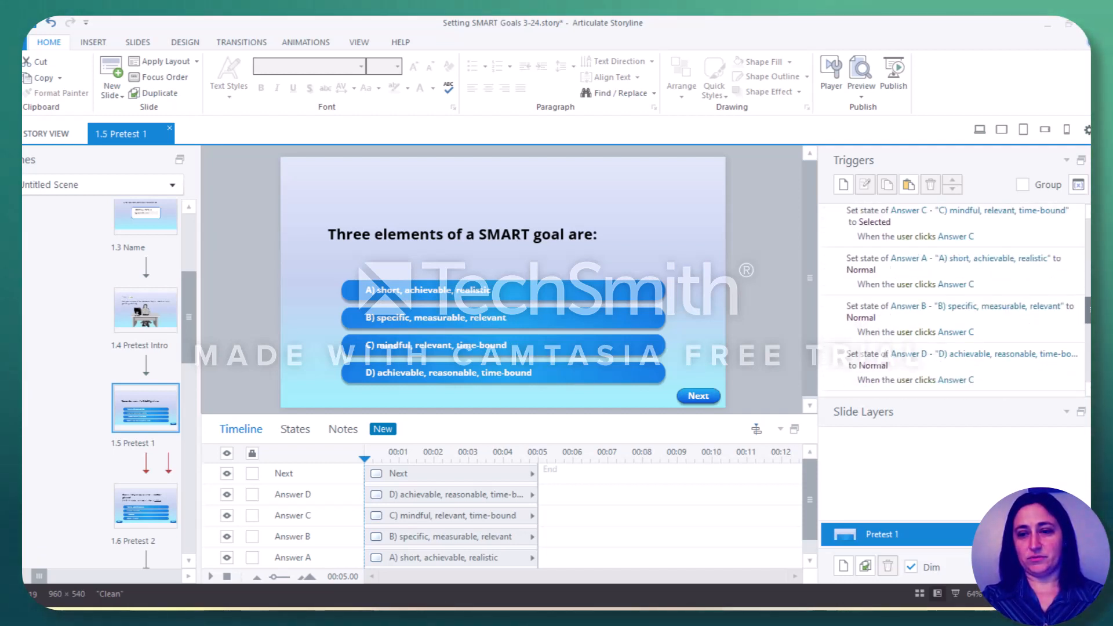
{"action": "scroll", "coordinate": [1088, 324], "scroll_direction": "down", "scroll_amount": 5}
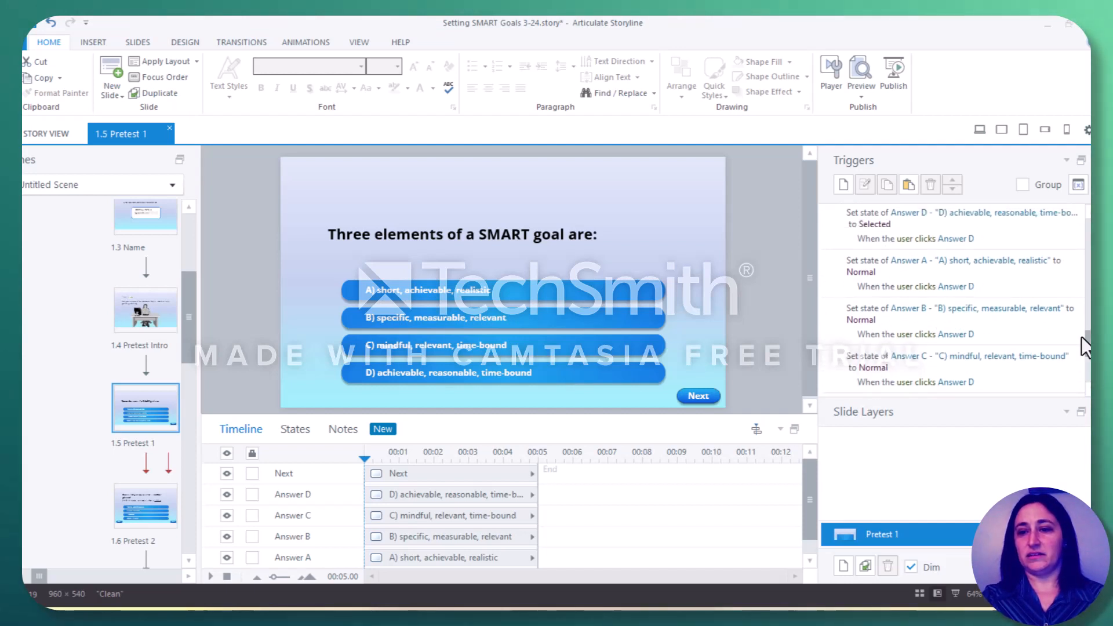
{"action": "scroll", "coordinate": [1089, 324], "scroll_direction": "up", "scroll_amount": 2}
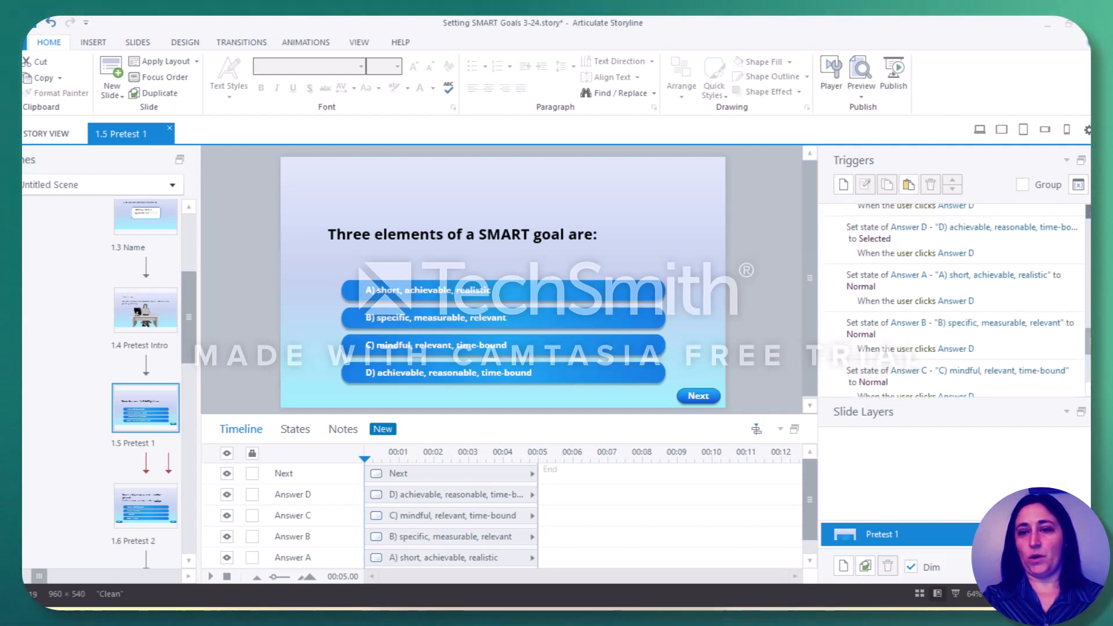
{"action": "scroll", "coordinate": [1000, 226], "scroll_direction": "up", "scroll_amount": 3}
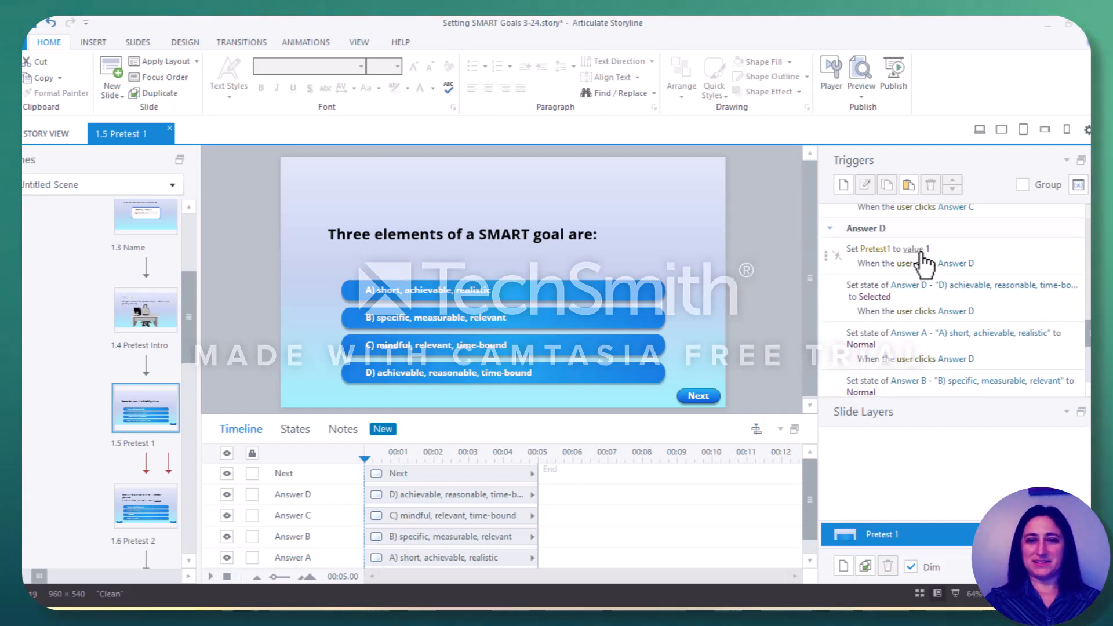
{"action": "left_click", "coordinate": [129, 518]}
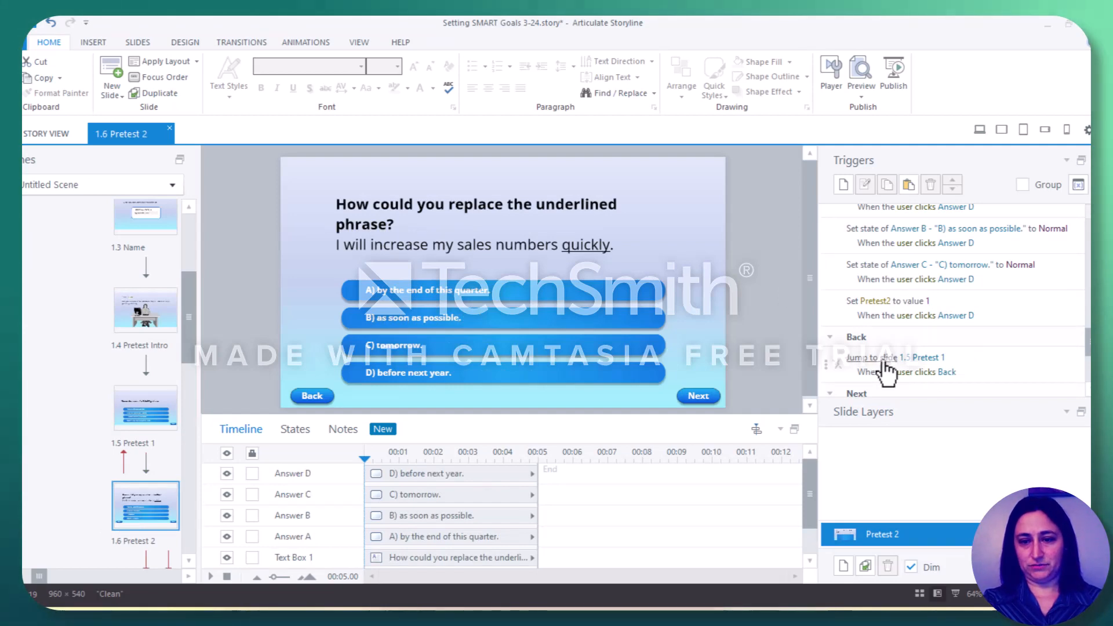
Preview the entire project, answering Pretest 2 with "B) as soon as possible." and viewing the Pretest Calculator slide
{"action": "left_click", "coordinate": [850, 98]}
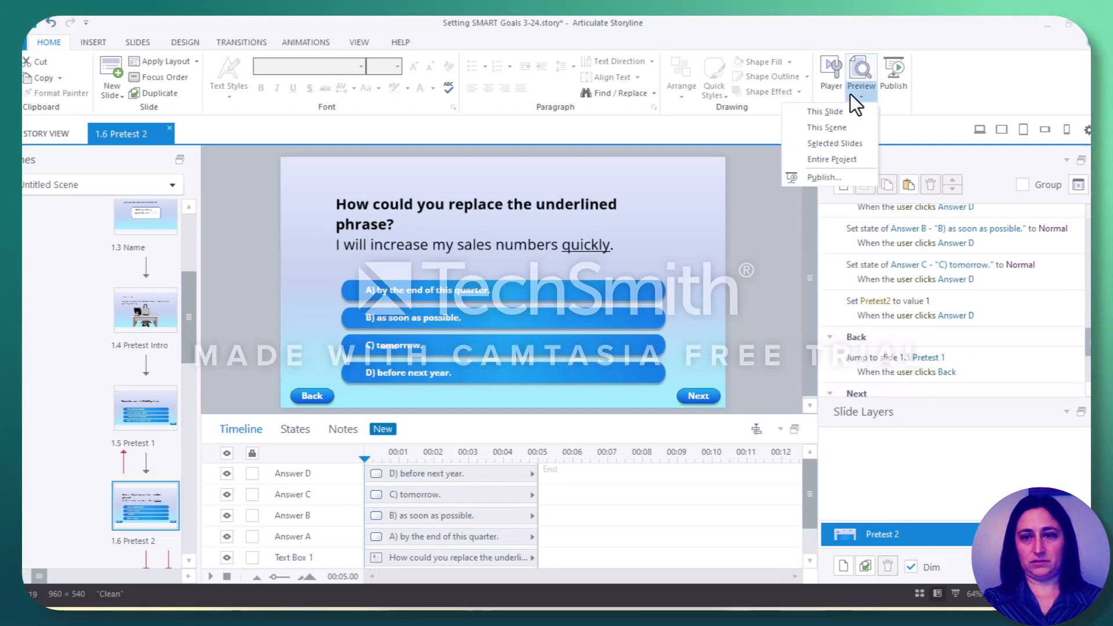
{"action": "left_click", "coordinate": [831, 159]}
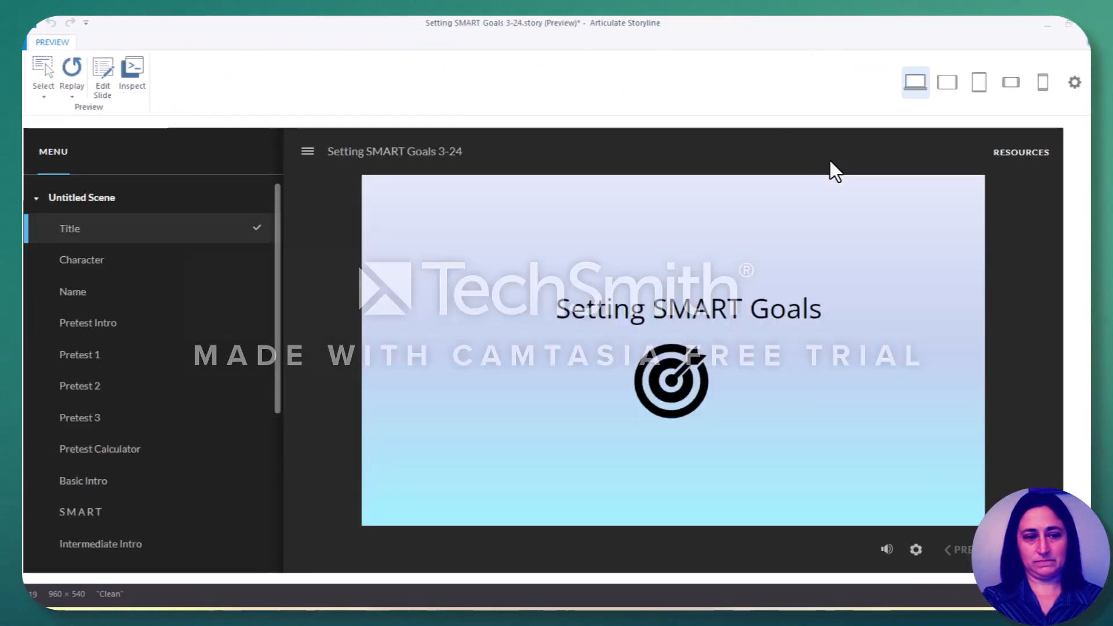
{"action": "left_click", "coordinate": [87, 355]}
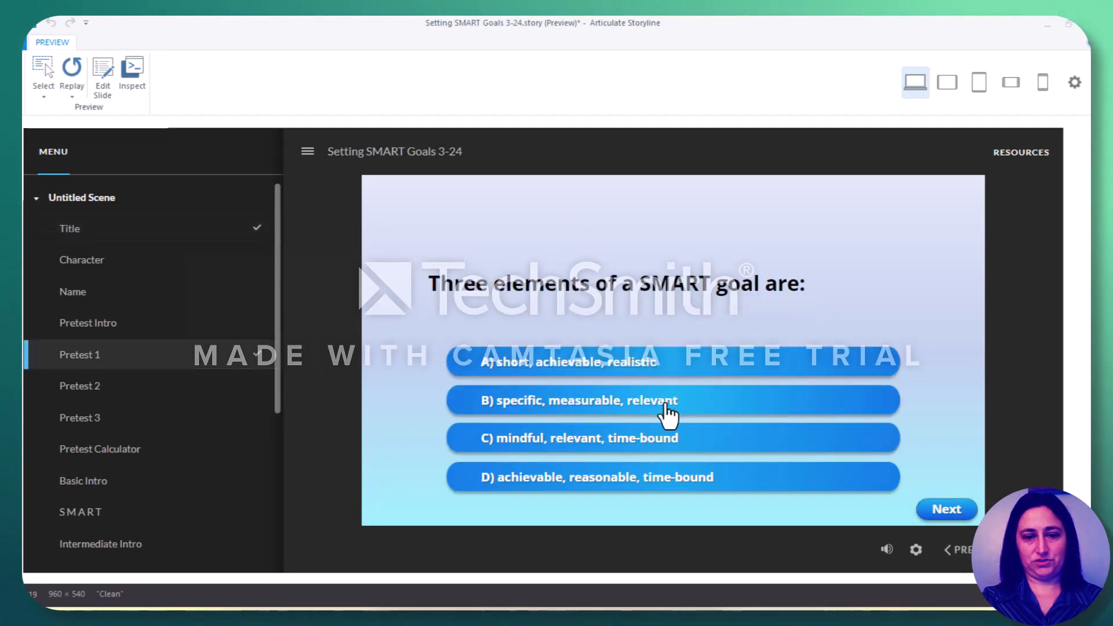
{"action": "left_click", "coordinate": [151, 399]}
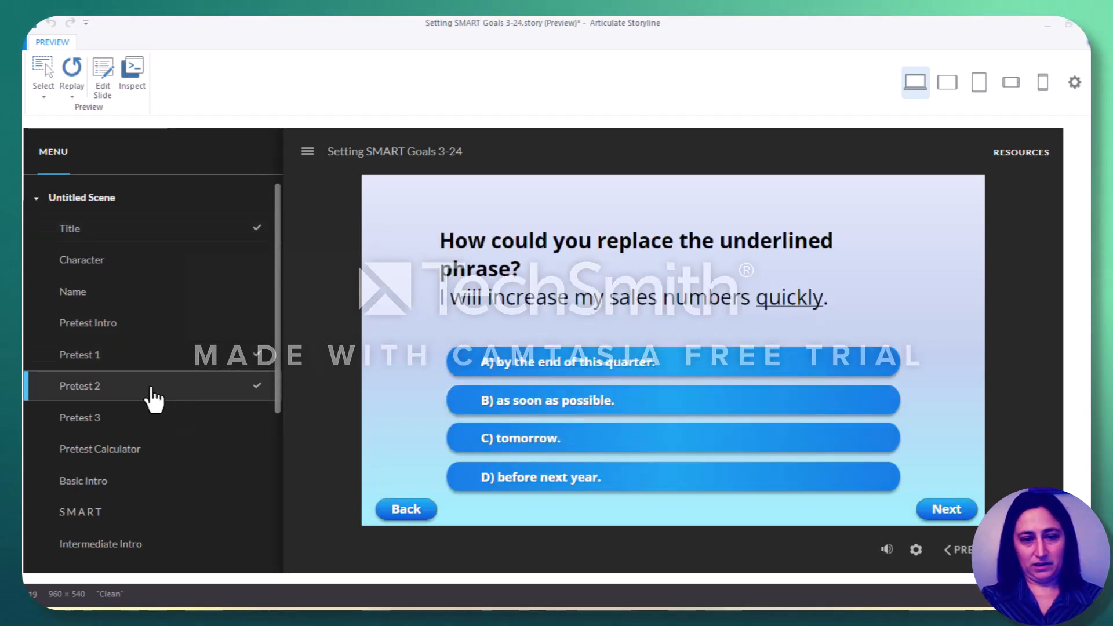
{"action": "left_click", "coordinate": [559, 416]}
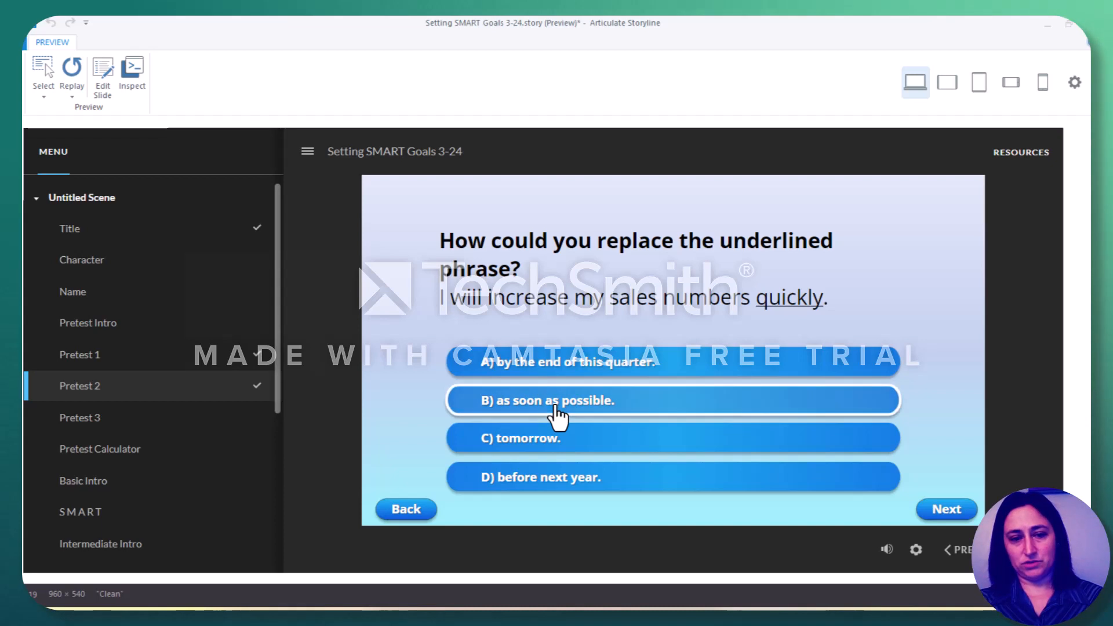
{"action": "left_click", "coordinate": [103, 458]}
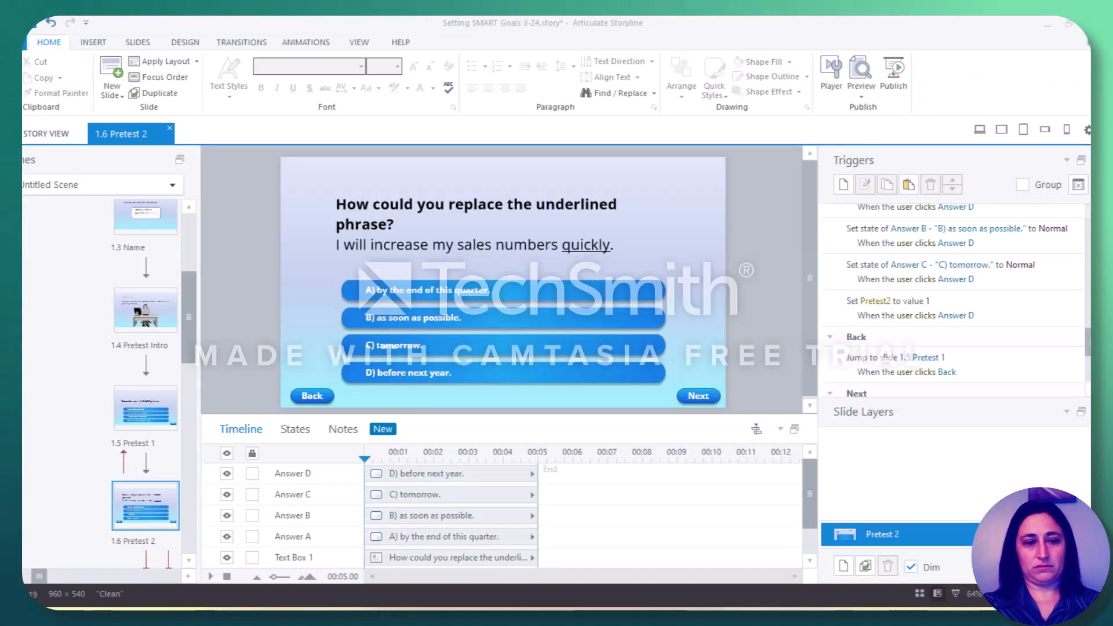
Open the Pretest Calculator slide for editing and bring up the list of project variables
{"action": "left_click_drag", "start_coordinate": [186, 342], "coordinate": [197, 414]}
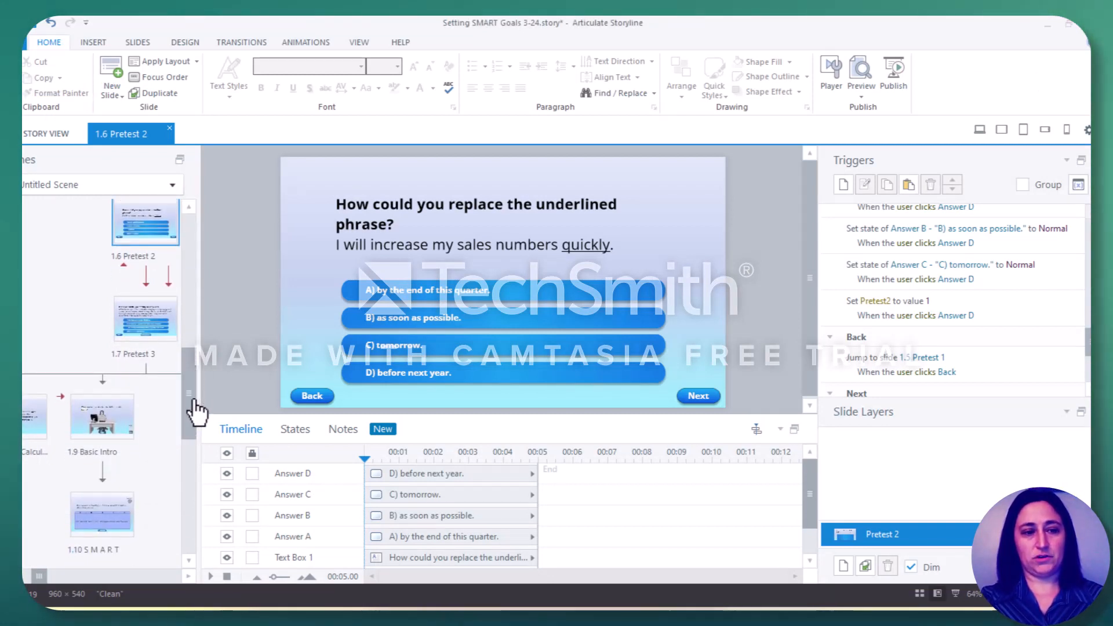
{"action": "left_click", "coordinate": [28, 433]}
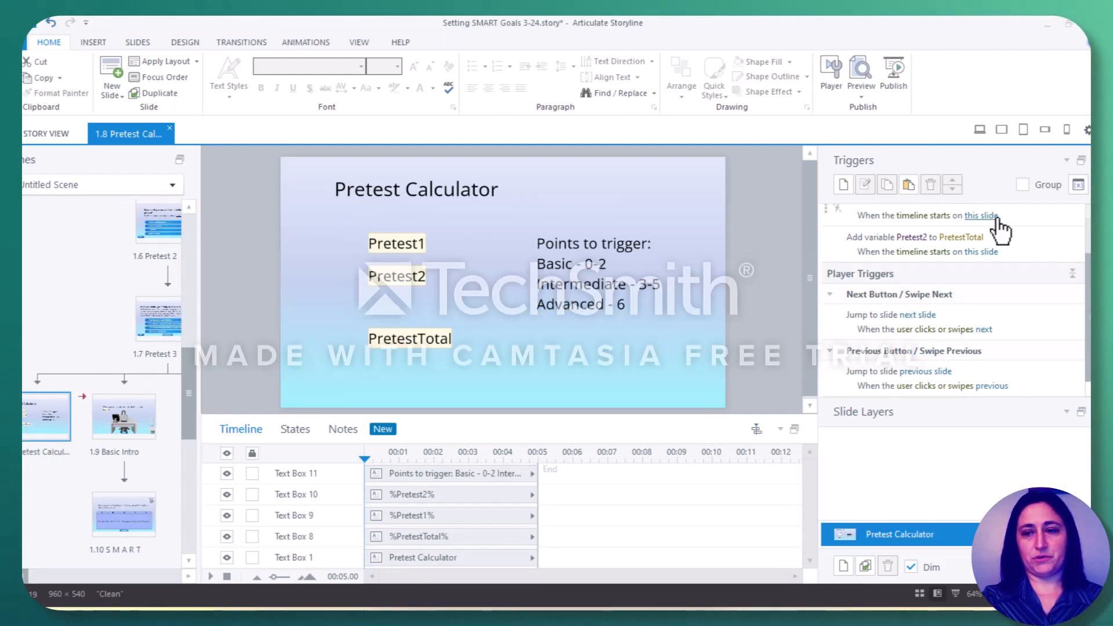
{"action": "left_click", "coordinate": [1078, 185]}
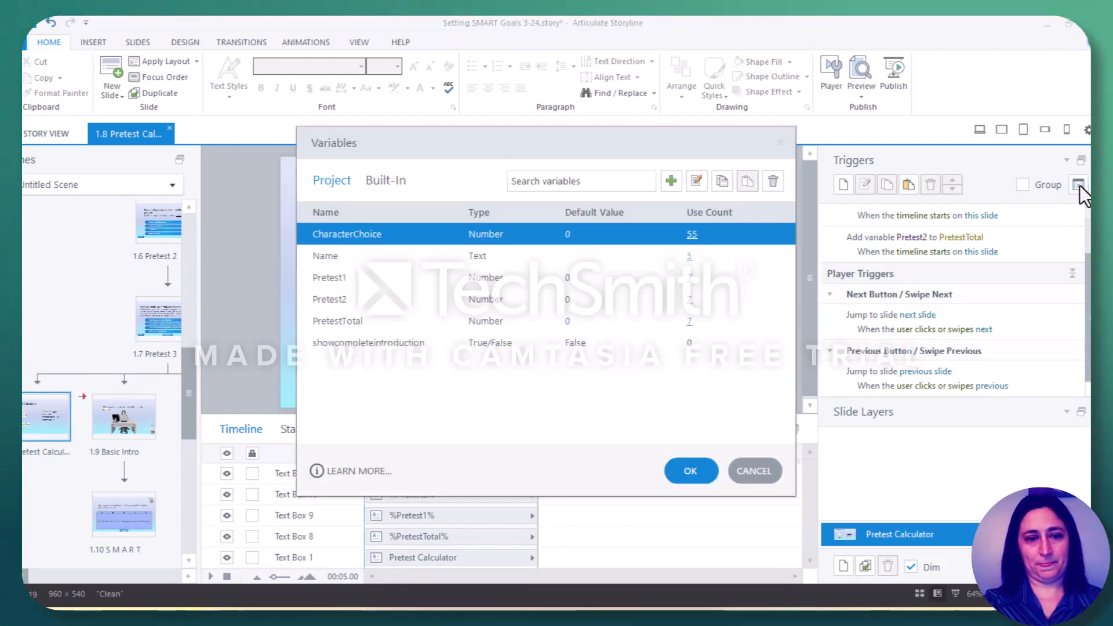
Create a project variable named Pretest3 of type Number with a default value of 0
{"action": "left_click", "coordinate": [670, 179]}
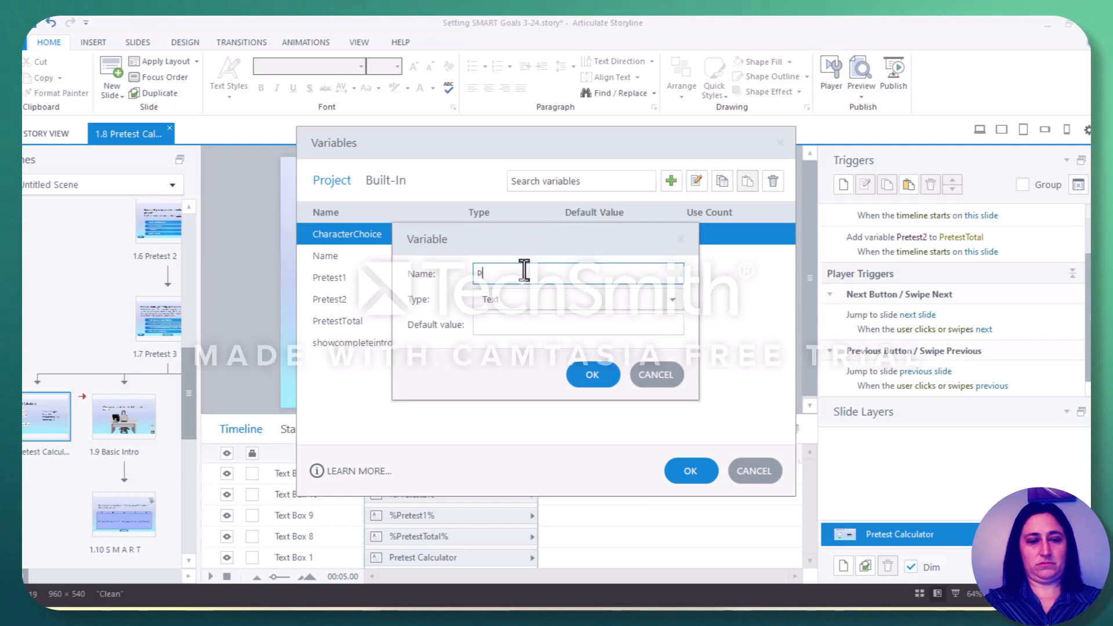
{"action": "type", "text": "Prete"}
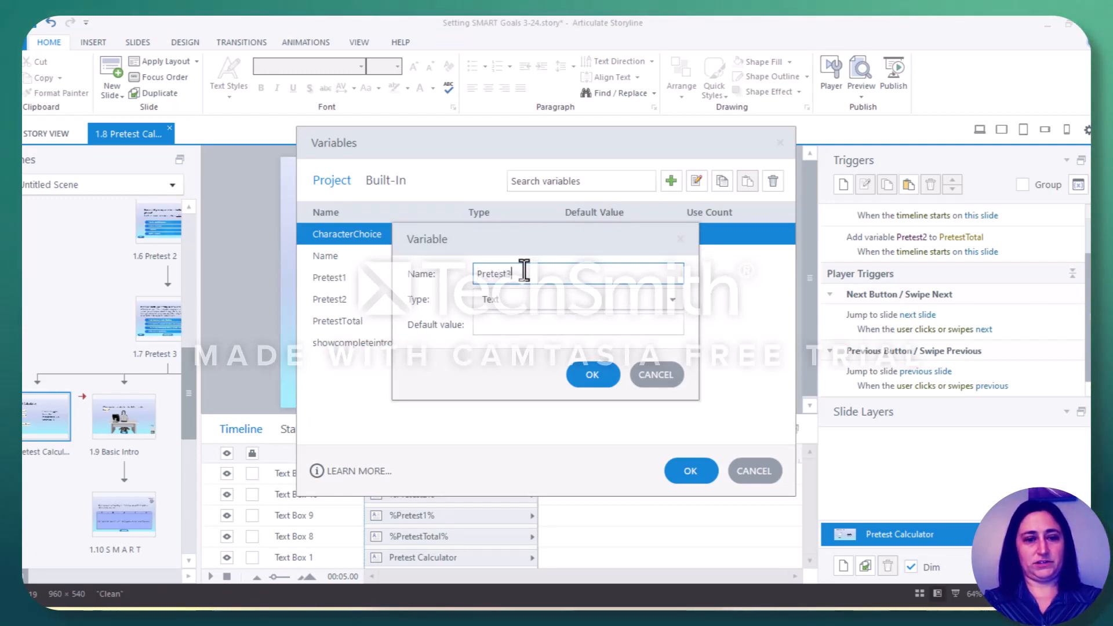
{"action": "type", "text": "st3"}
{"action": "left_click", "coordinate": [672, 300]}
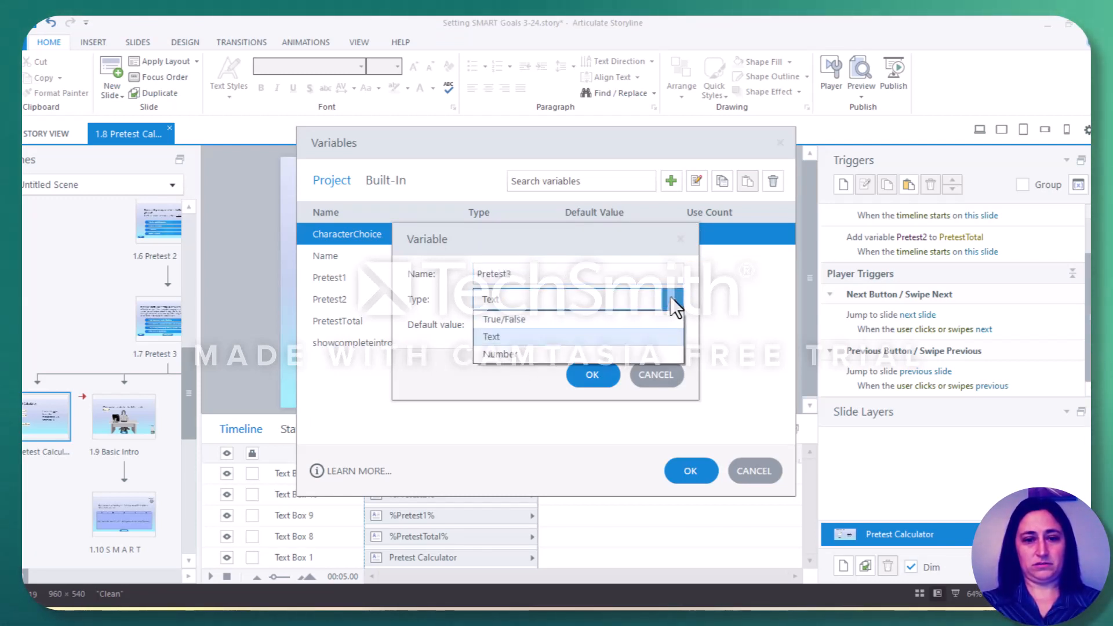
{"action": "left_click", "coordinate": [587, 345]}
{"action": "left_click", "coordinate": [635, 308]}
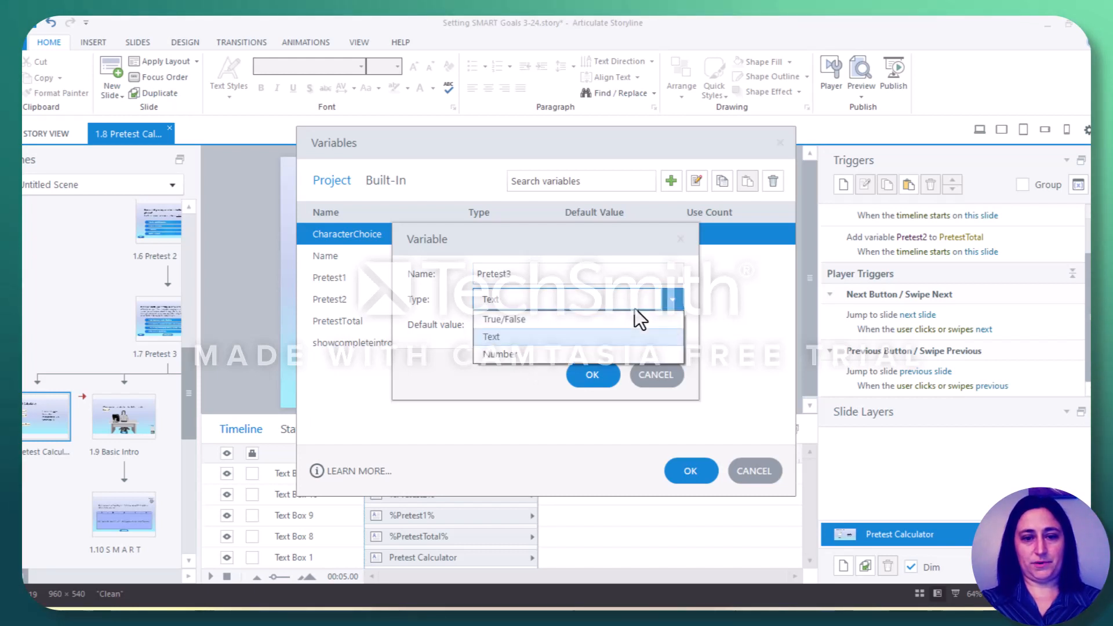
{"action": "left_click", "coordinate": [581, 352]}
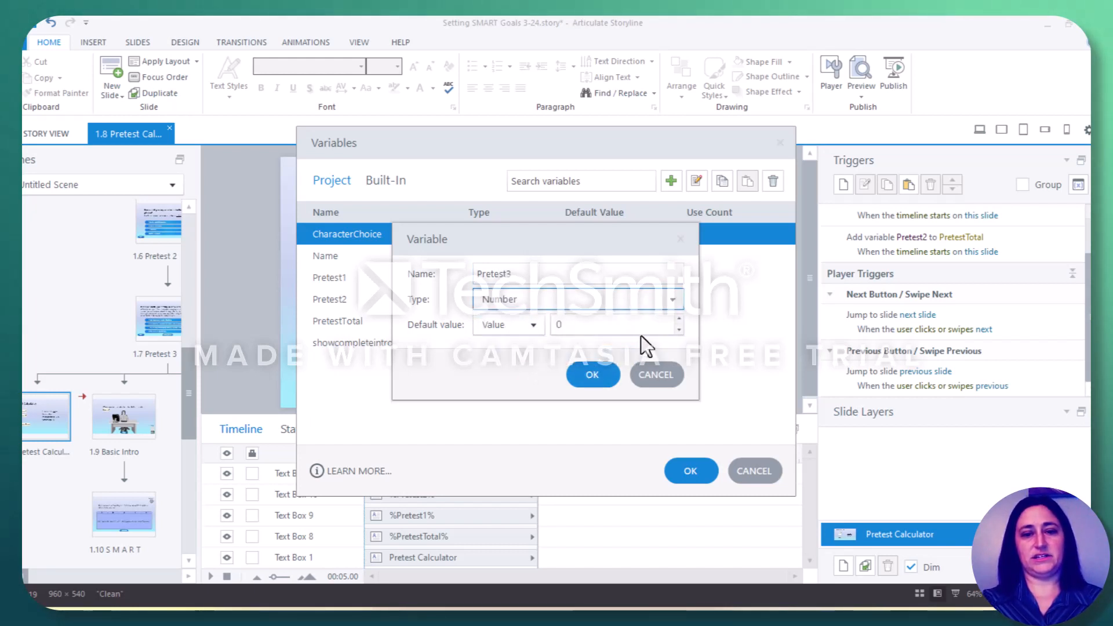
{"action": "left_click", "coordinate": [592, 374]}
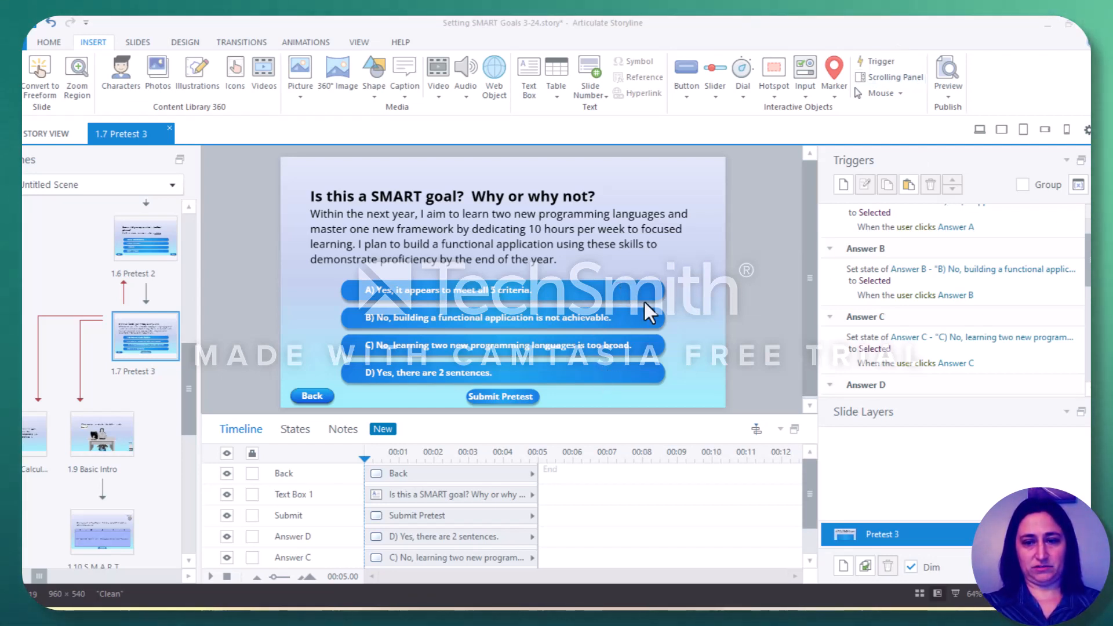
On the Pretest 3 slide, add a trigger to Answer A that adjusts the Pretest3 variable to value 2
{"action": "scroll", "coordinate": [874, 286], "scroll_direction": "up", "scroll_amount": 2}
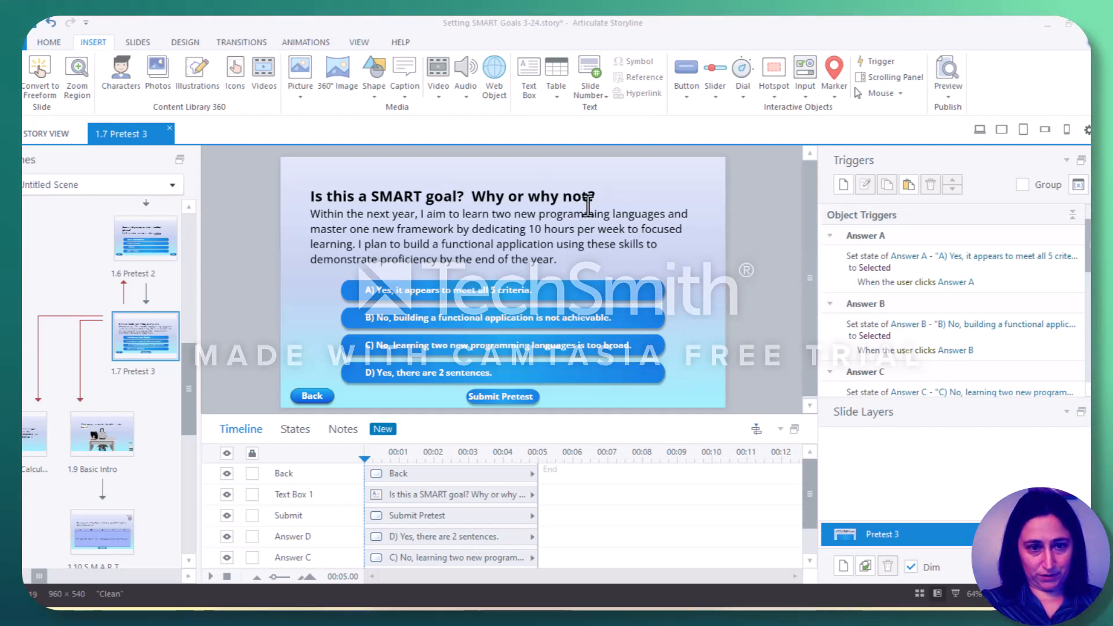
{"action": "left_click", "coordinate": [659, 292]}
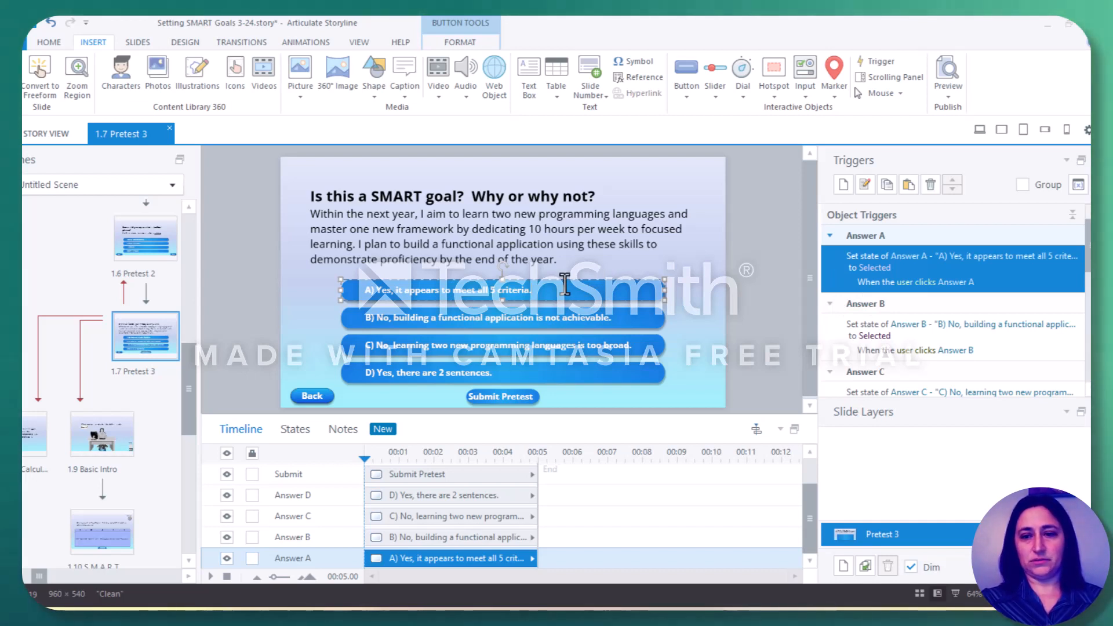
{"action": "left_click", "coordinate": [843, 185]}
{"action": "left_click", "coordinate": [705, 225]}
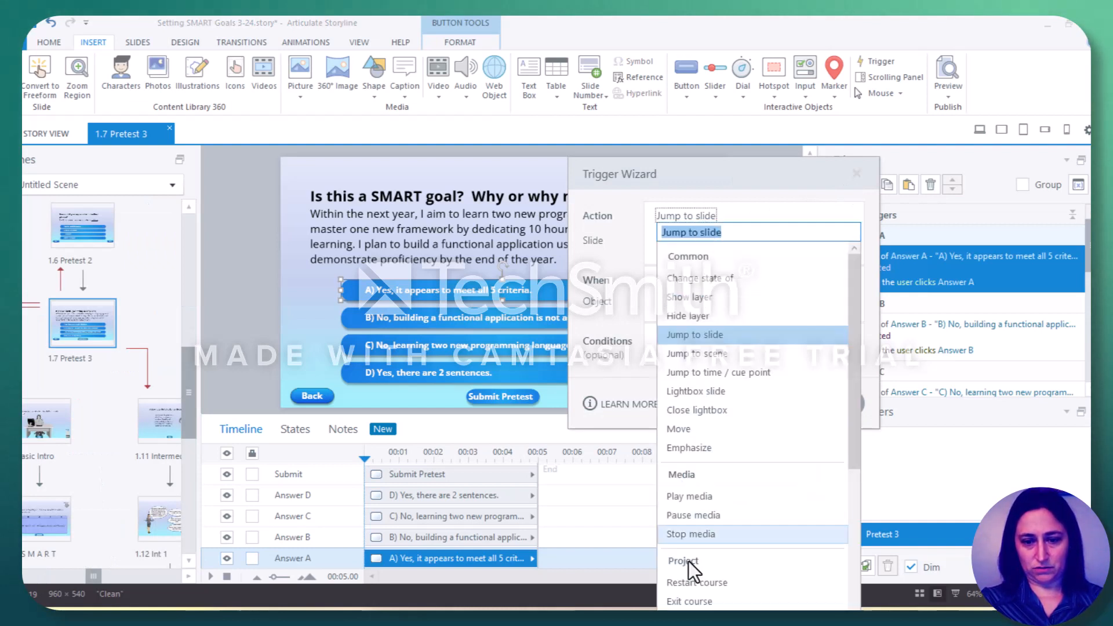
{"action": "scroll", "coordinate": [689, 560], "scroll_direction": "down", "scroll_amount": 5}
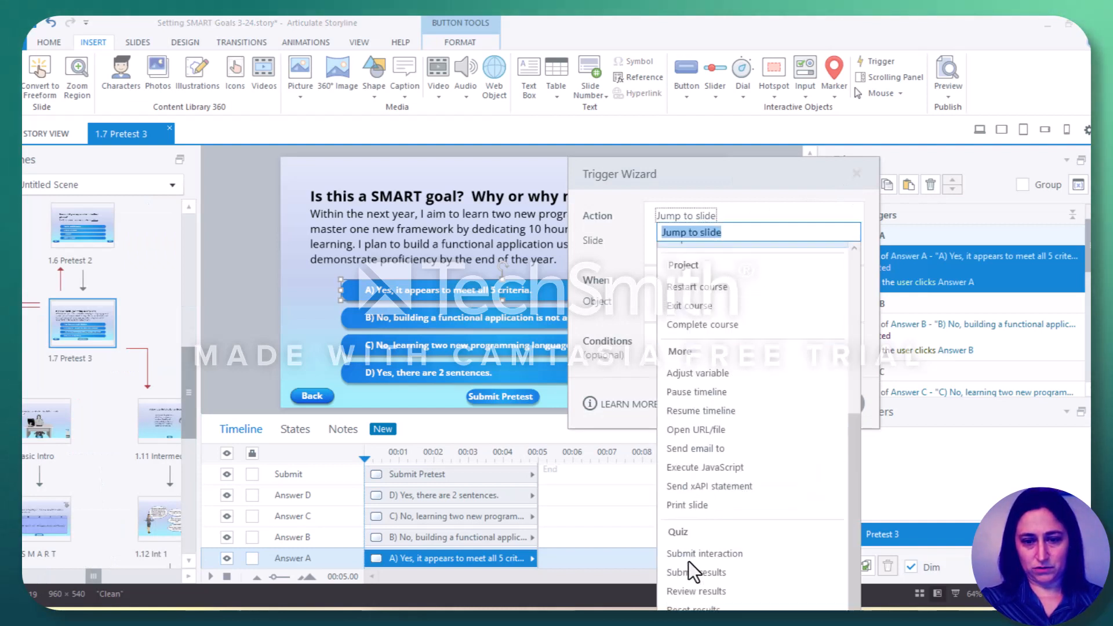
{"action": "left_click", "coordinate": [730, 374]}
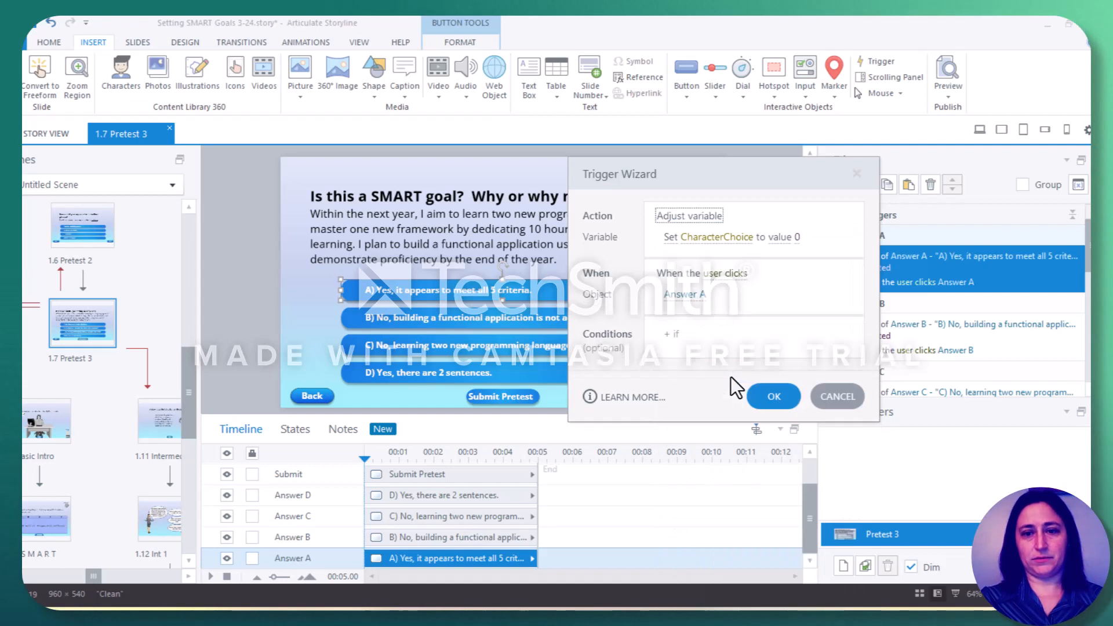
{"action": "left_click", "coordinate": [716, 237]}
{"action": "left_click", "coordinate": [687, 404]}
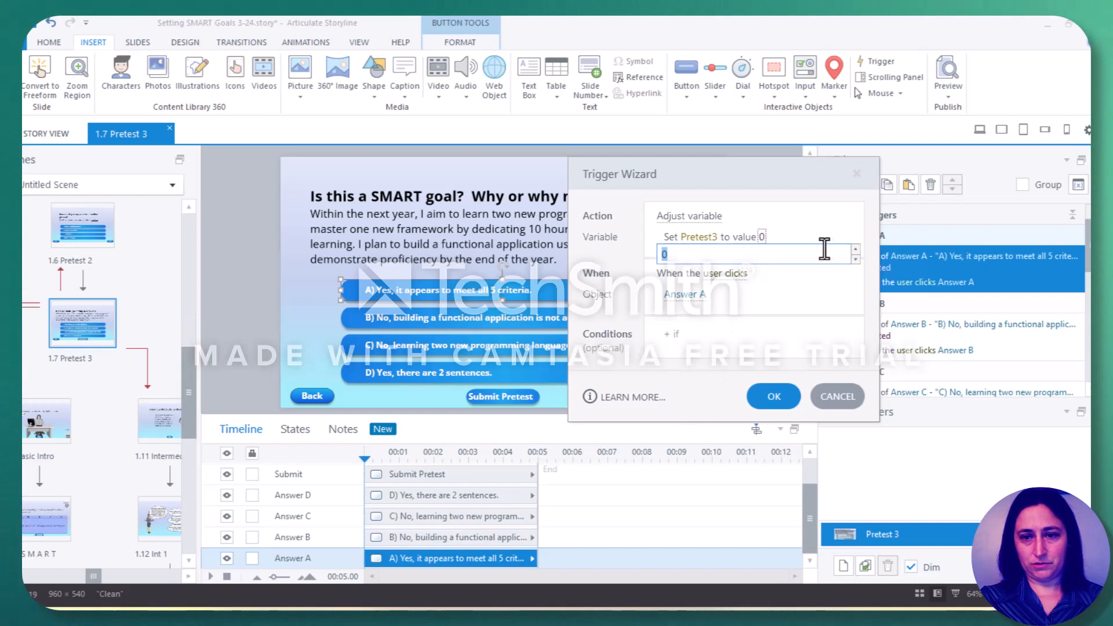
{"action": "left_click", "coordinate": [854, 249]}
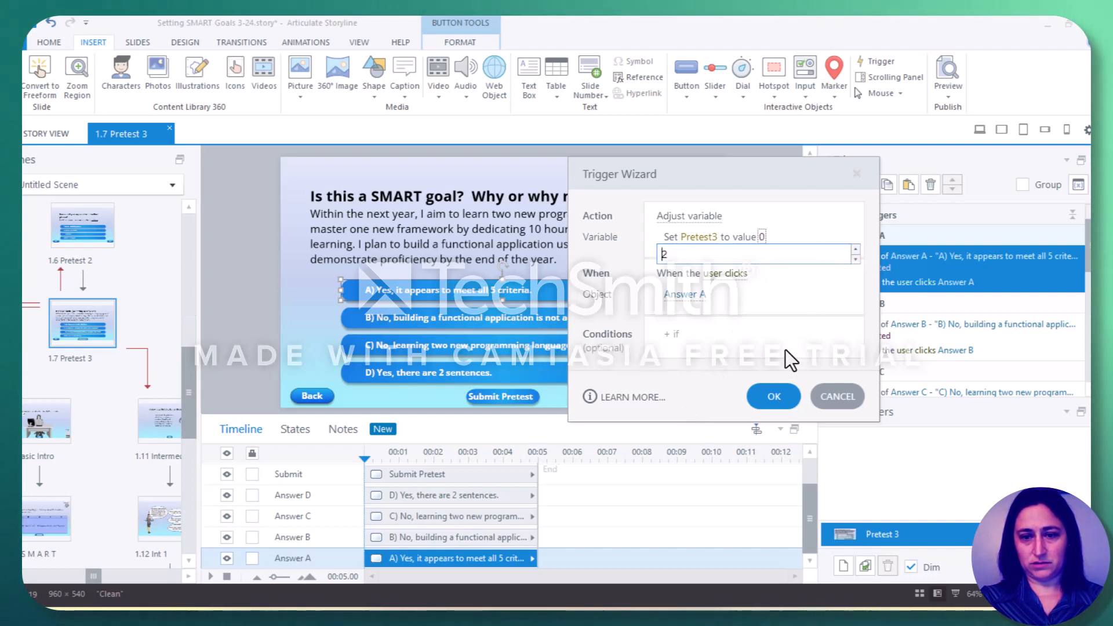
{"action": "left_click", "coordinate": [773, 396]}
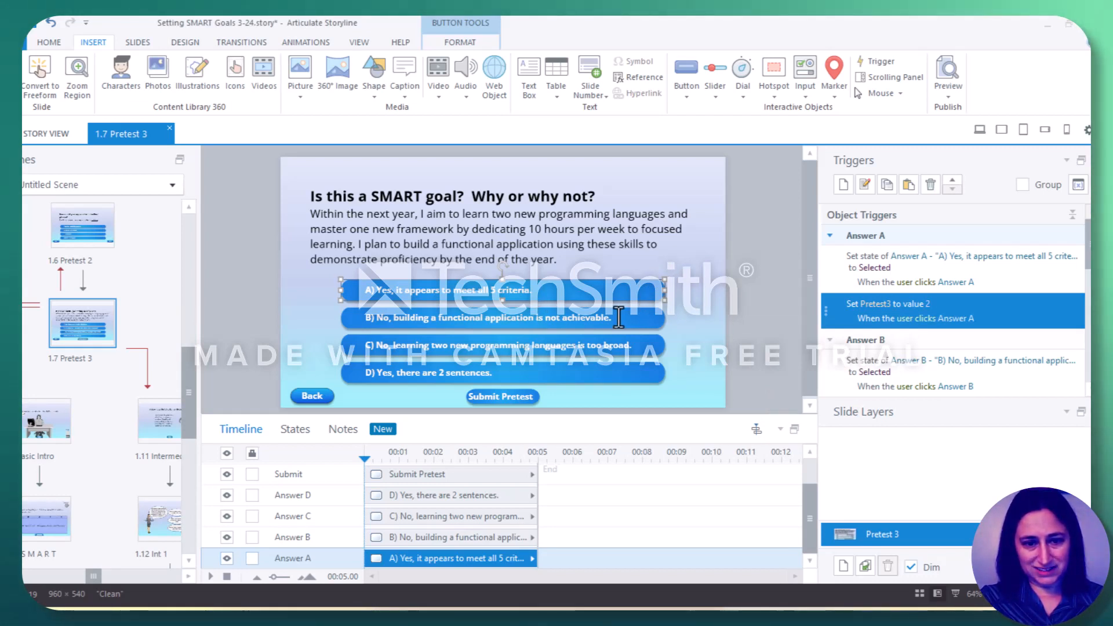
Add another Adjust variable trigger on Answer A that sets Pretest3 to value 1
{"action": "left_click", "coordinate": [837, 183]}
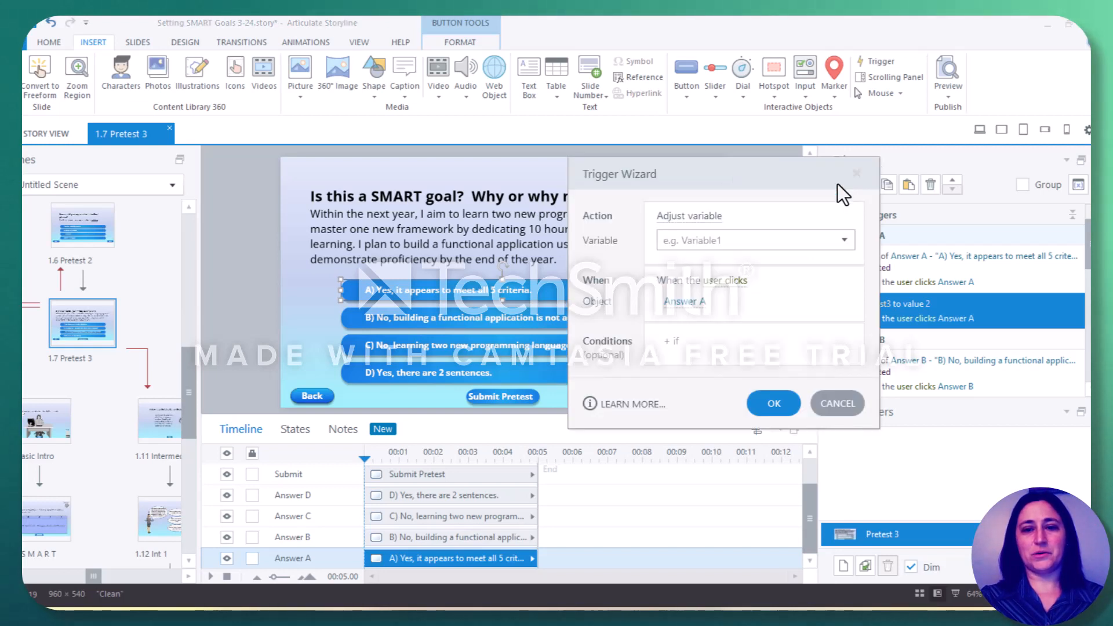
{"action": "left_click", "coordinate": [702, 242]}
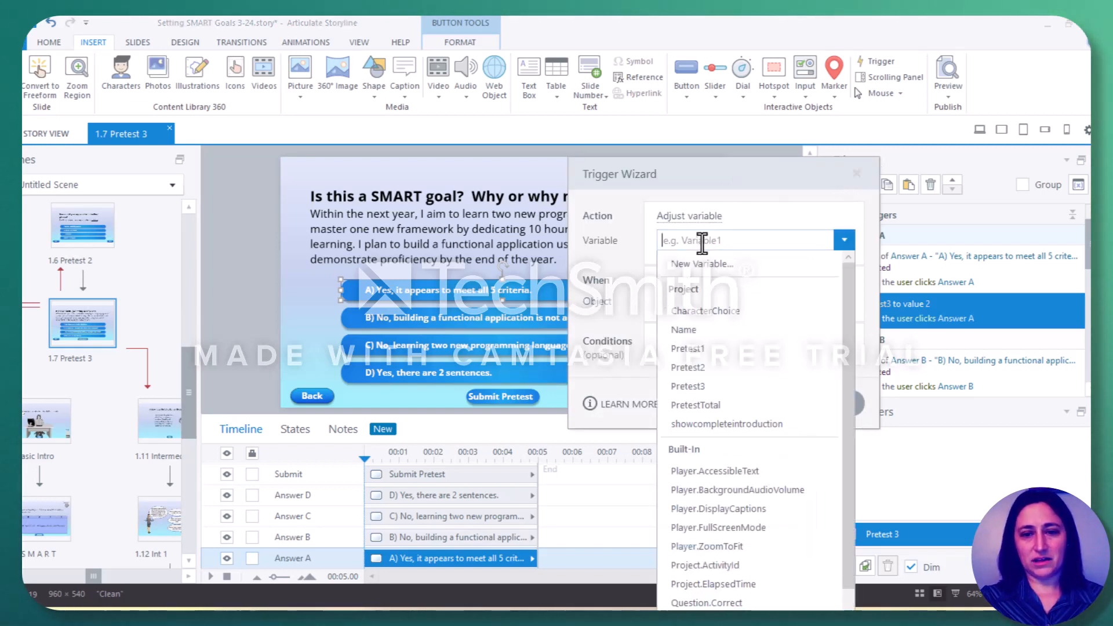
{"action": "left_click", "coordinate": [700, 384]}
{"action": "left_click", "coordinate": [762, 237]}
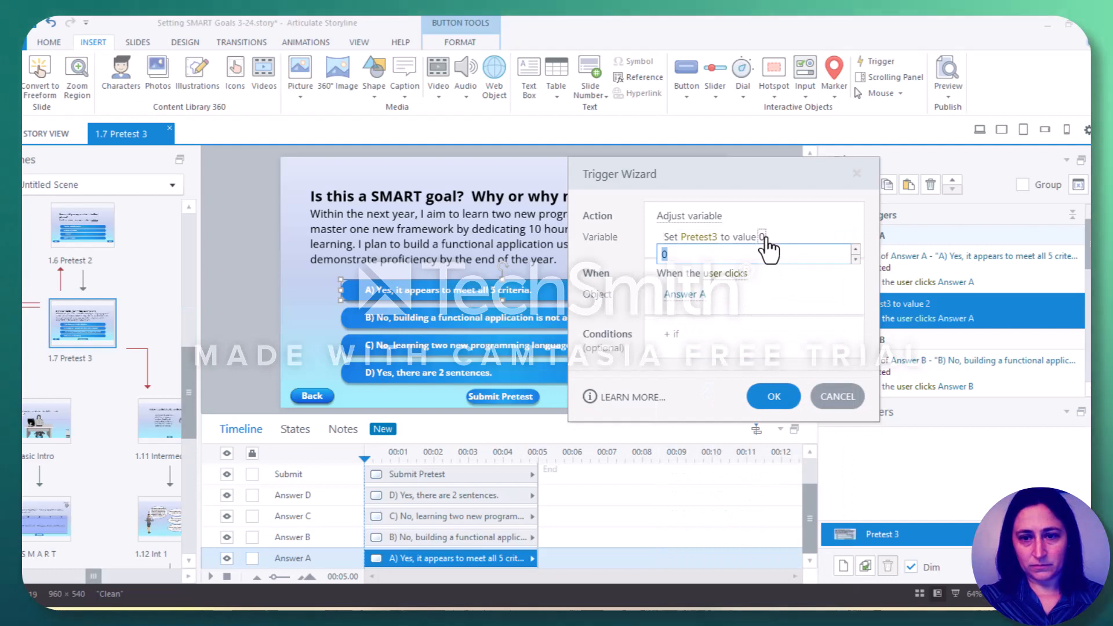
{"action": "type", "text": "1"}
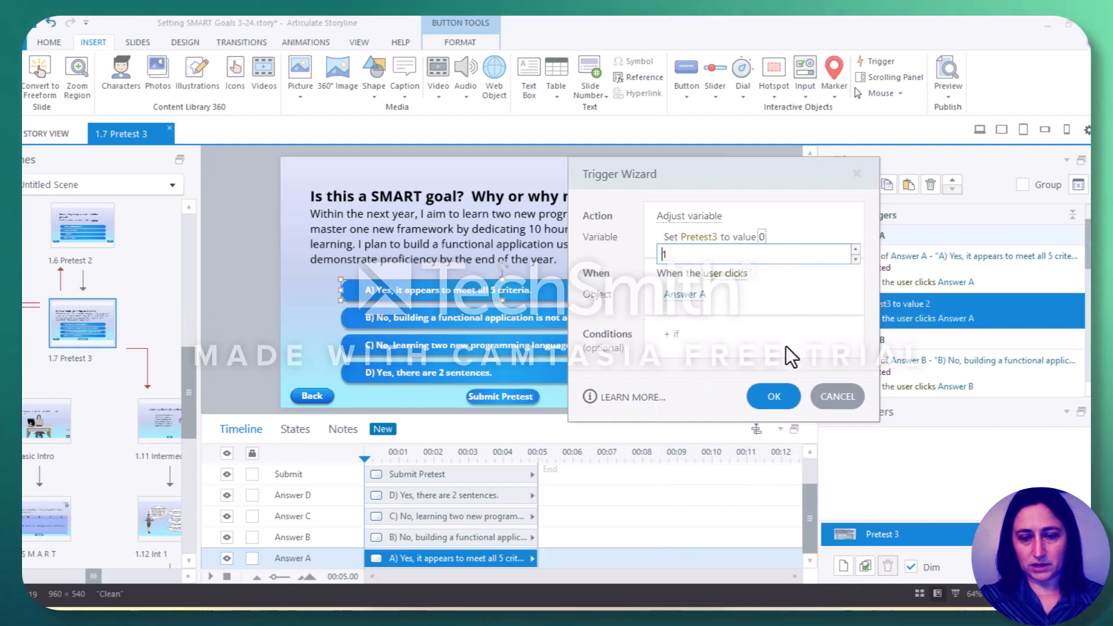
{"action": "left_click", "coordinate": [772, 397]}
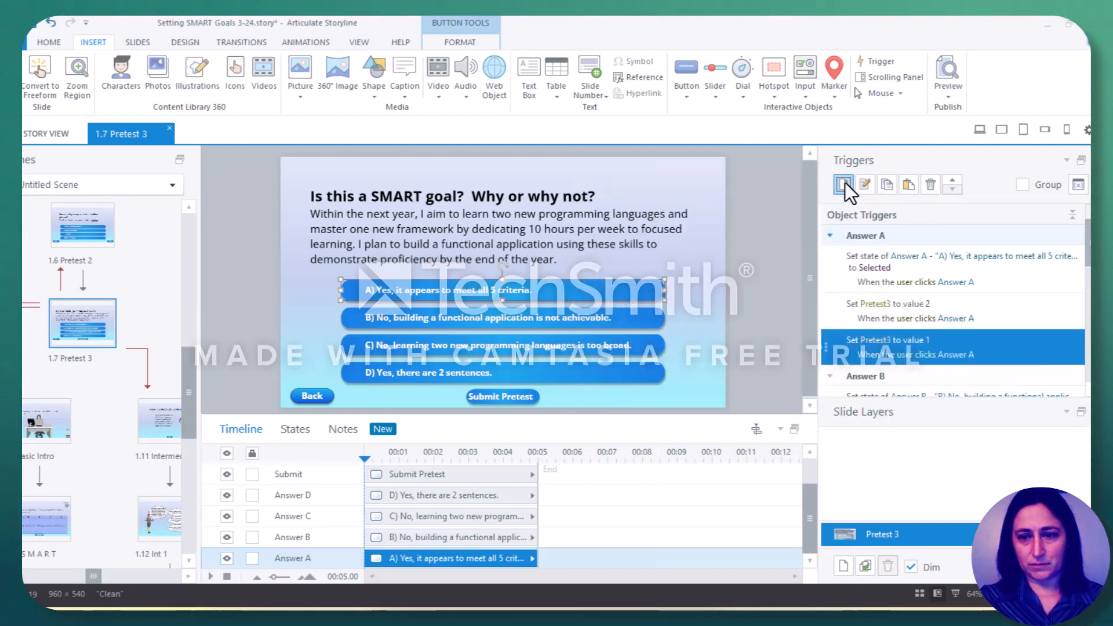
Add a second trigger on Answer A setting Pretest3 to value 1
{"action": "left_click", "coordinate": [844, 183]}
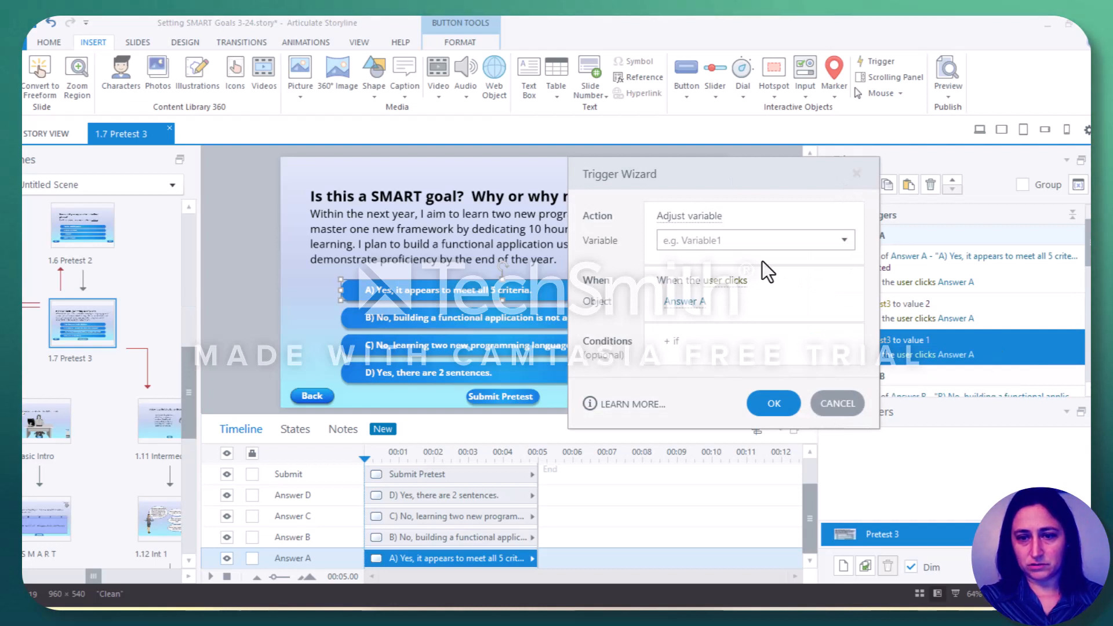
{"action": "left_click", "coordinate": [844, 241]}
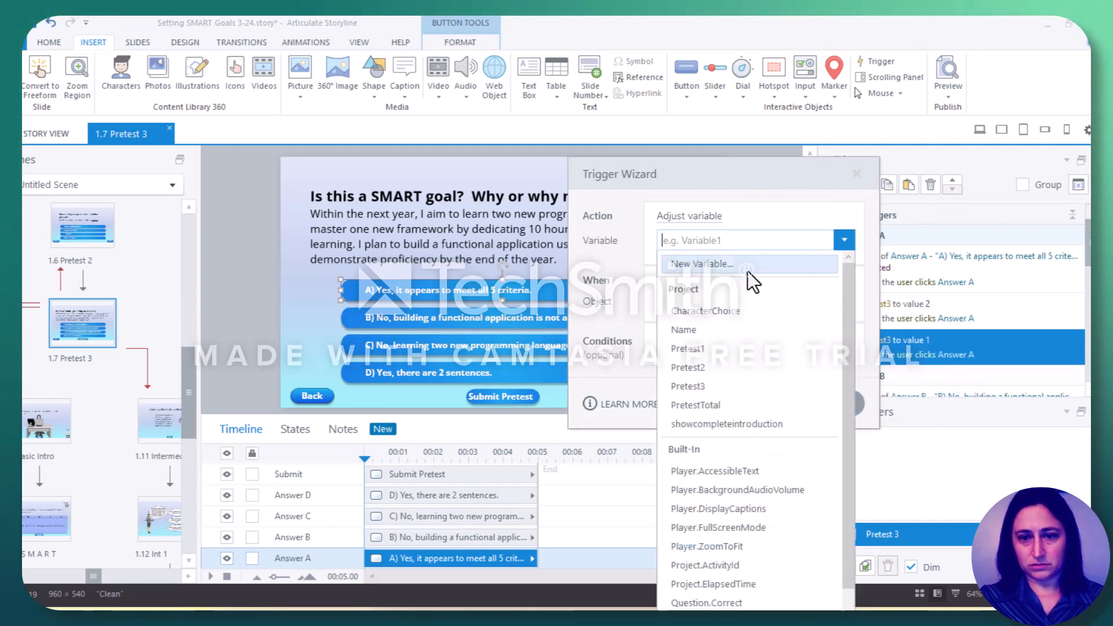
{"action": "left_click", "coordinate": [710, 386]}
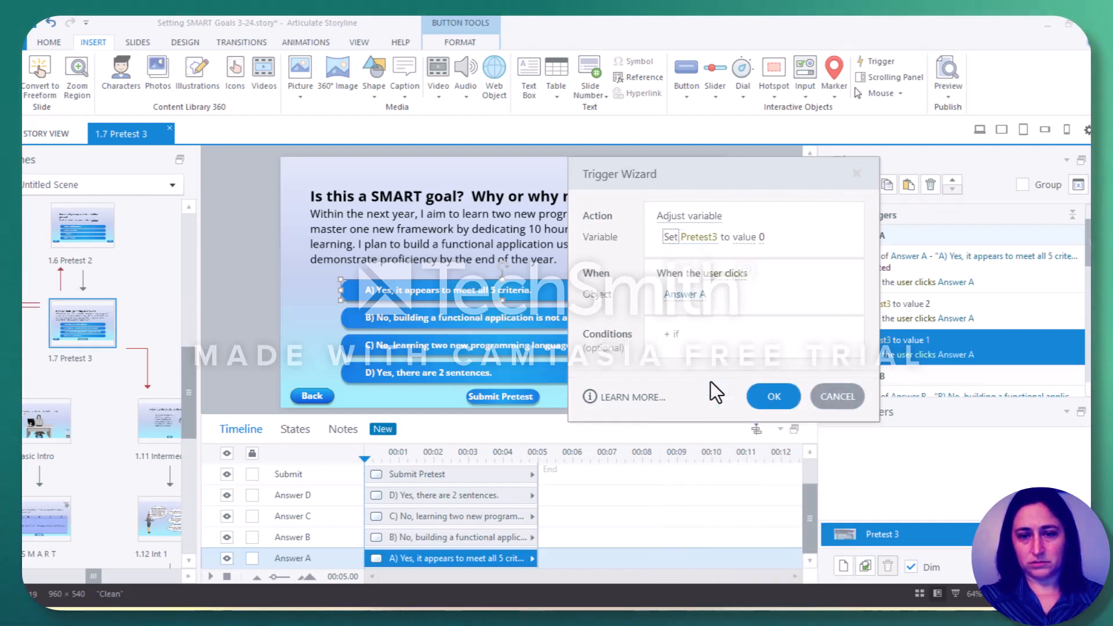
{"action": "left_click", "coordinate": [761, 237]}
{"action": "left_click", "coordinate": [855, 249]}
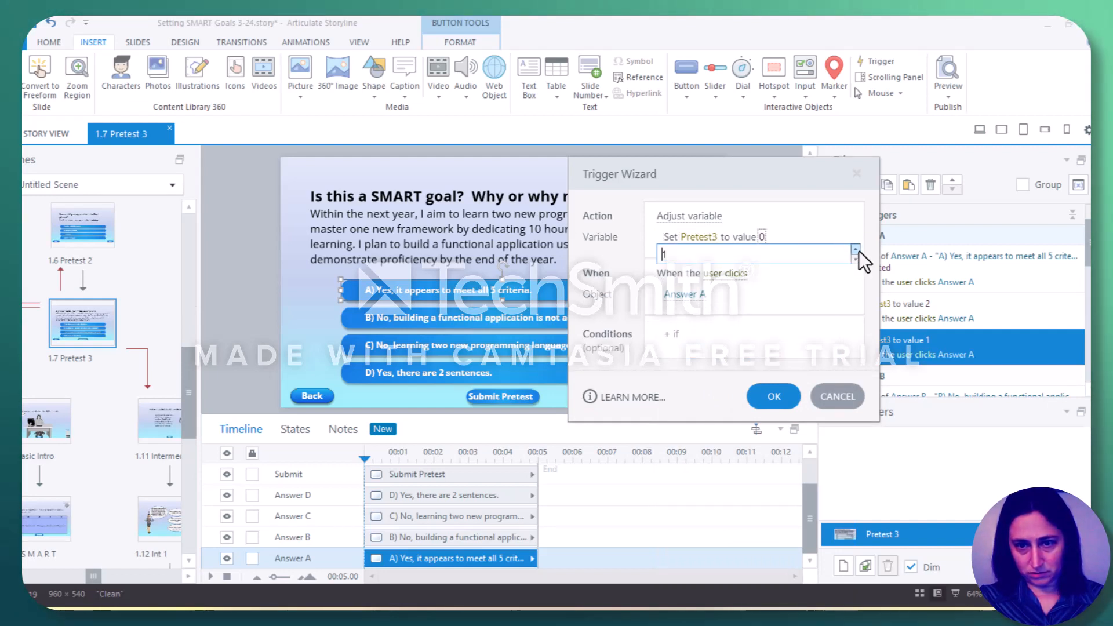
{"action": "left_click", "coordinate": [771, 396]}
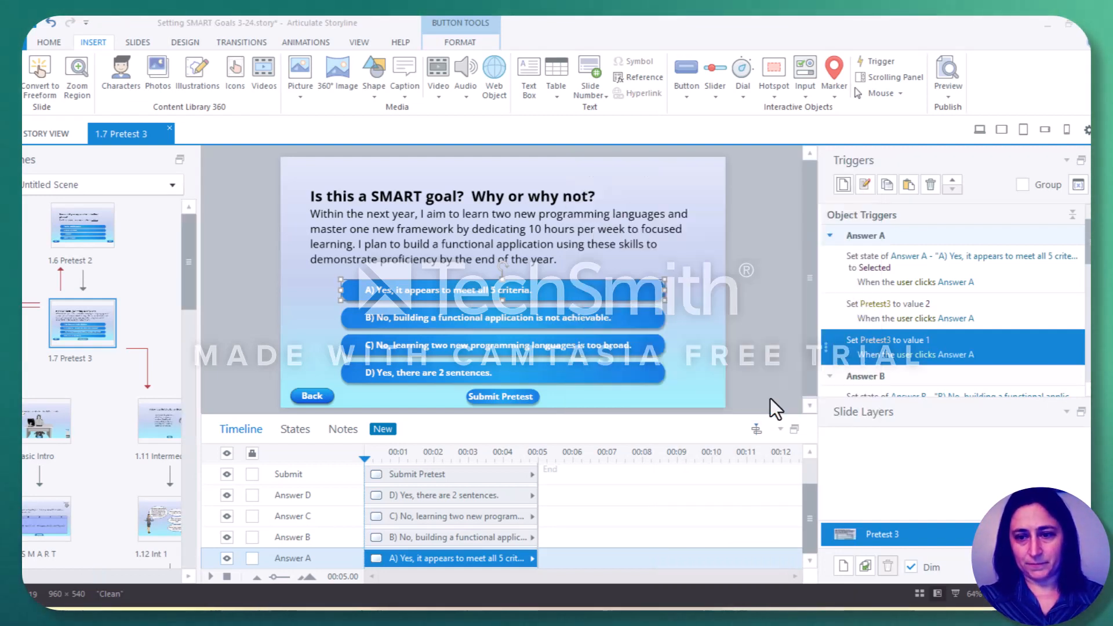
Reassign the two triggers that set Pretest3 to value 1 from Answer A to Answer B and Answer C
{"action": "left_click", "coordinate": [961, 357]}
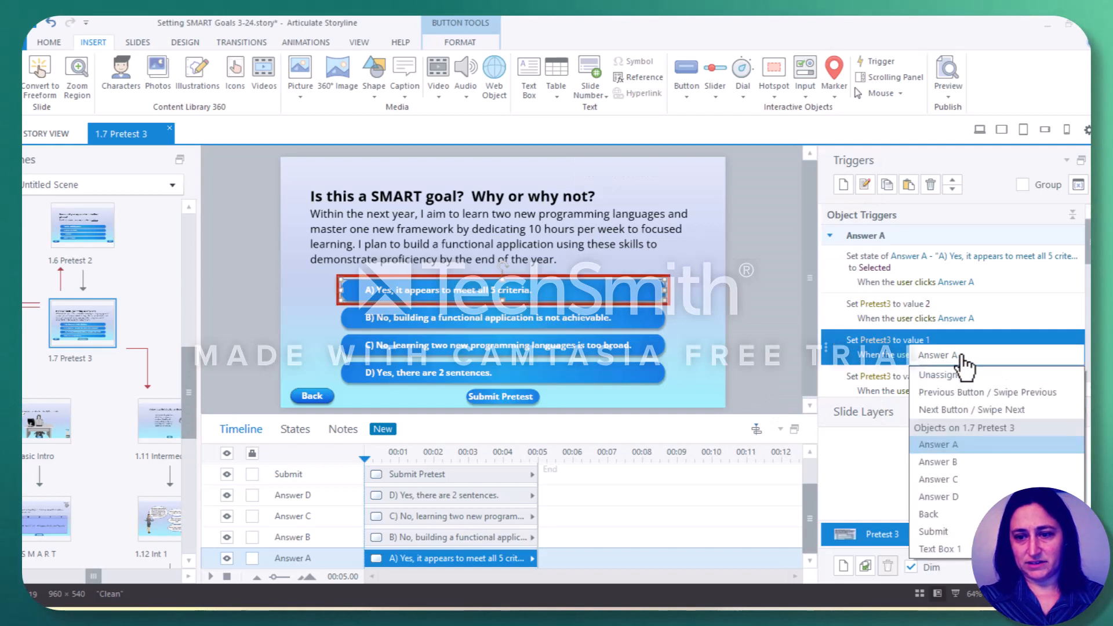
{"action": "left_click", "coordinate": [942, 462]}
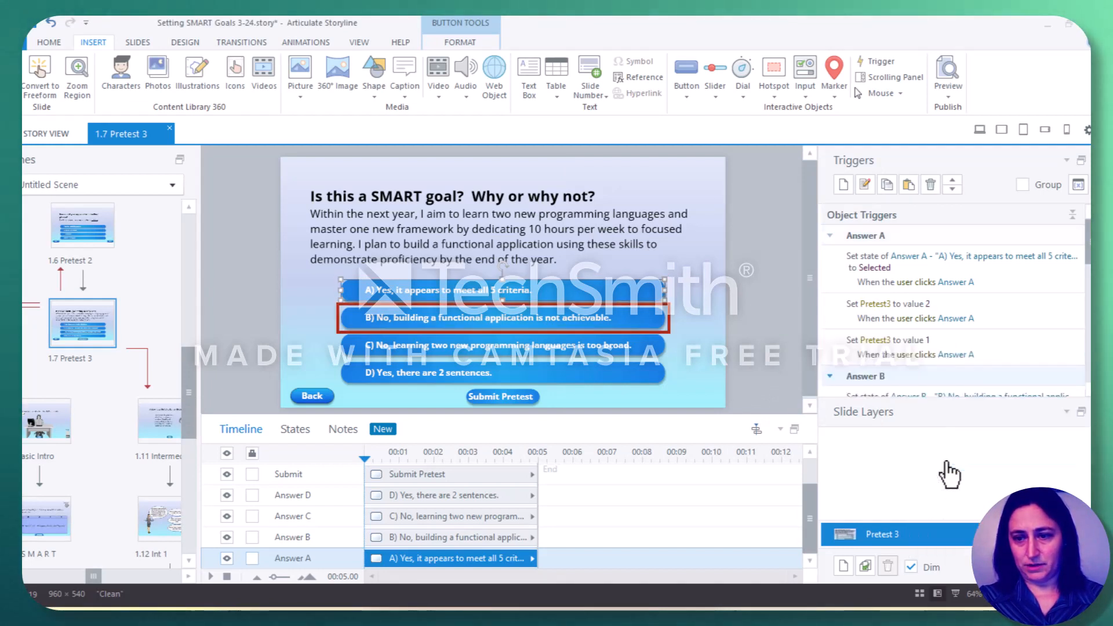
{"action": "left_click", "coordinate": [969, 363]}
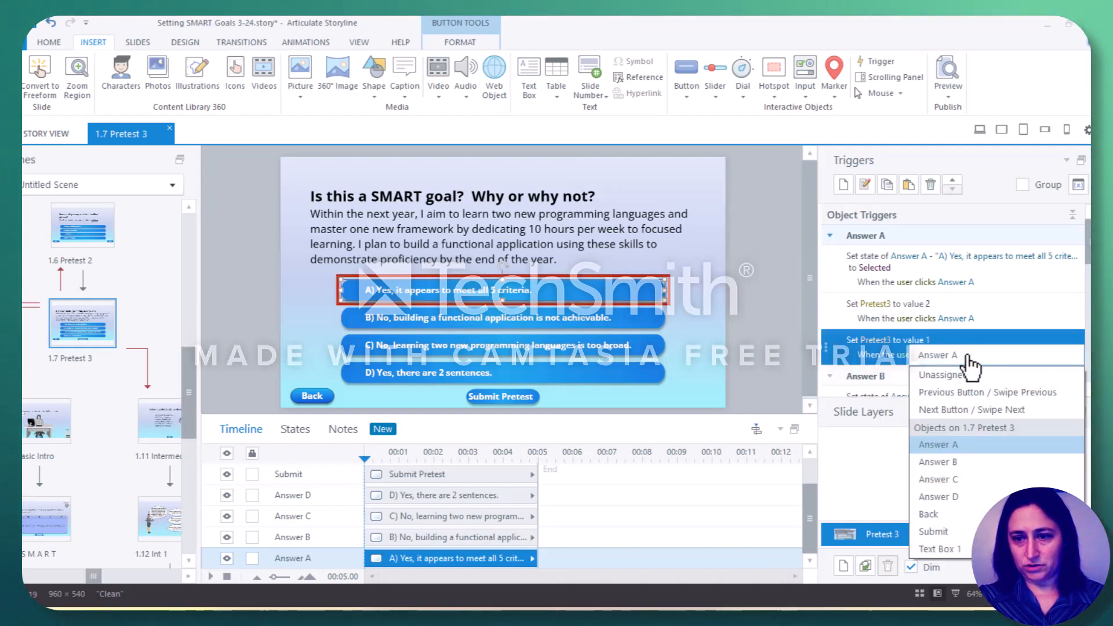
{"action": "left_click", "coordinate": [940, 490]}
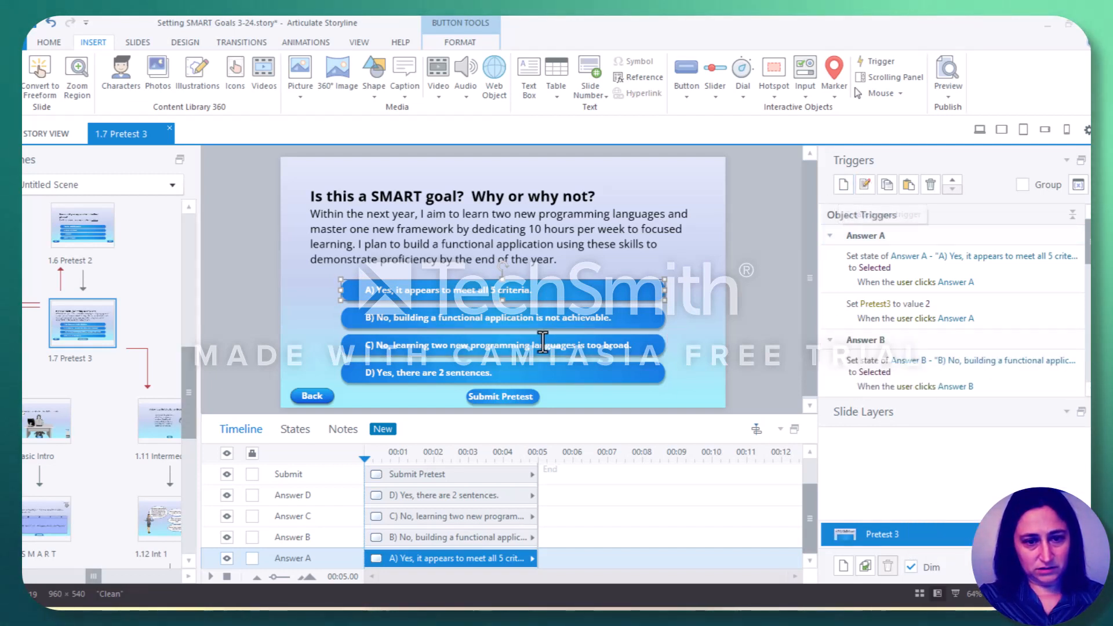
Add an Adjust variable trigger that sets Pretest3 to value 0 for Answer D
{"action": "left_click", "coordinate": [843, 181]}
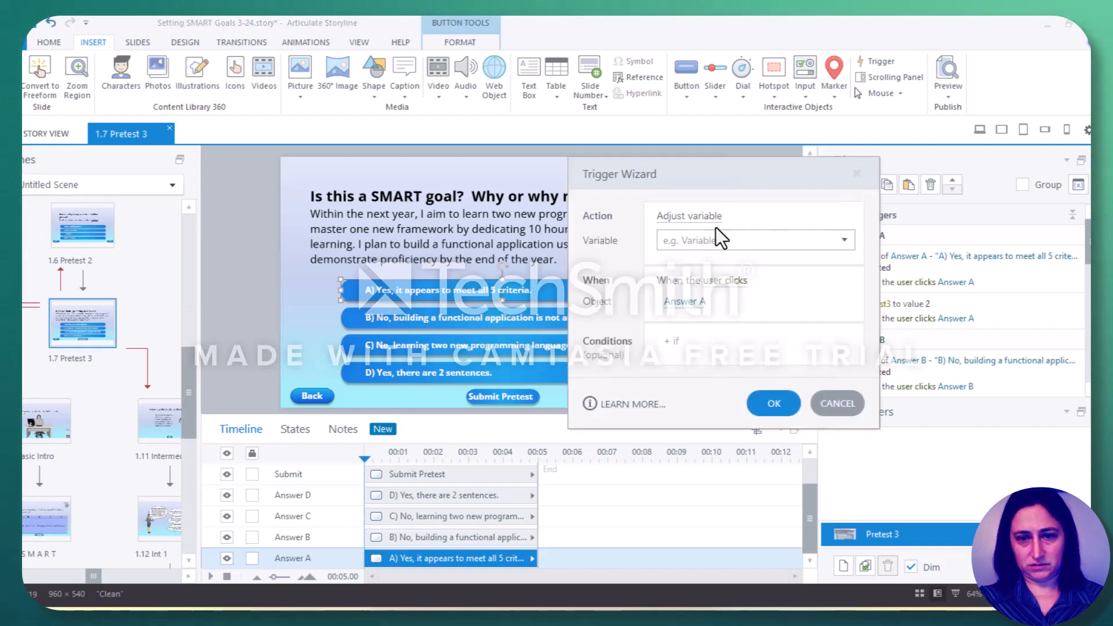
{"action": "left_click", "coordinate": [755, 242]}
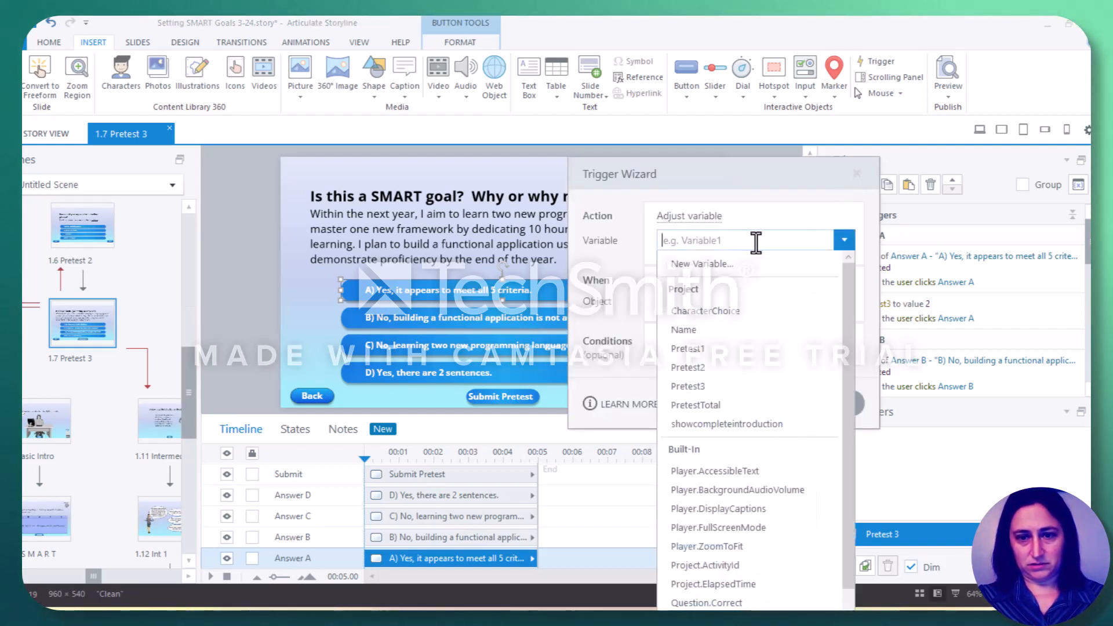
{"action": "left_click", "coordinate": [708, 380]}
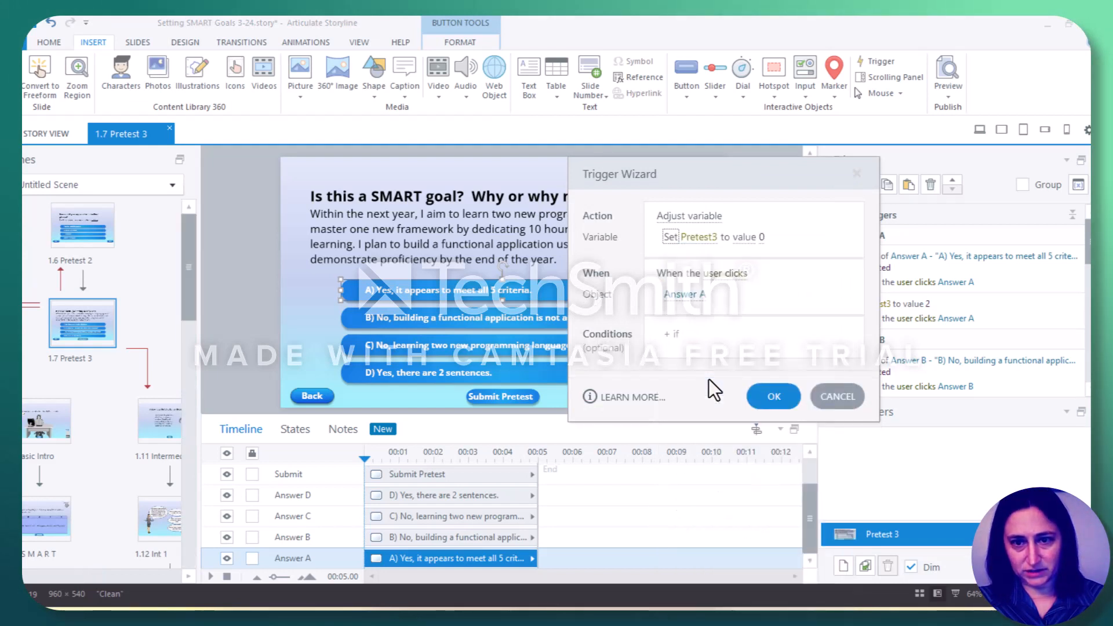
{"action": "left_click", "coordinate": [696, 294]}
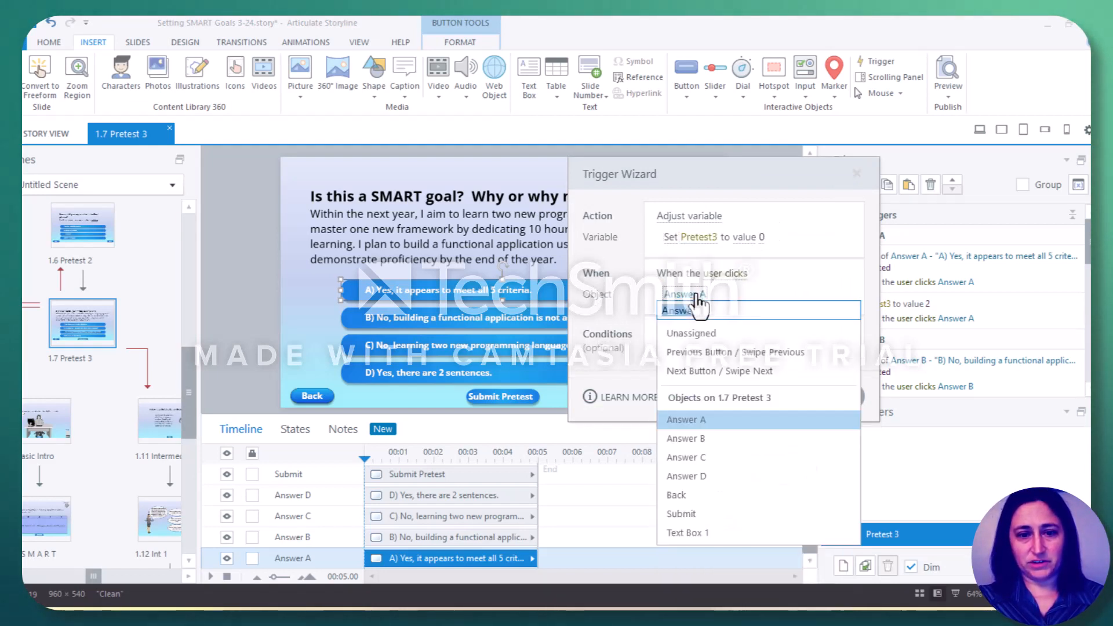
{"action": "left_click", "coordinate": [684, 479]}
{"action": "left_click", "coordinate": [783, 399]}
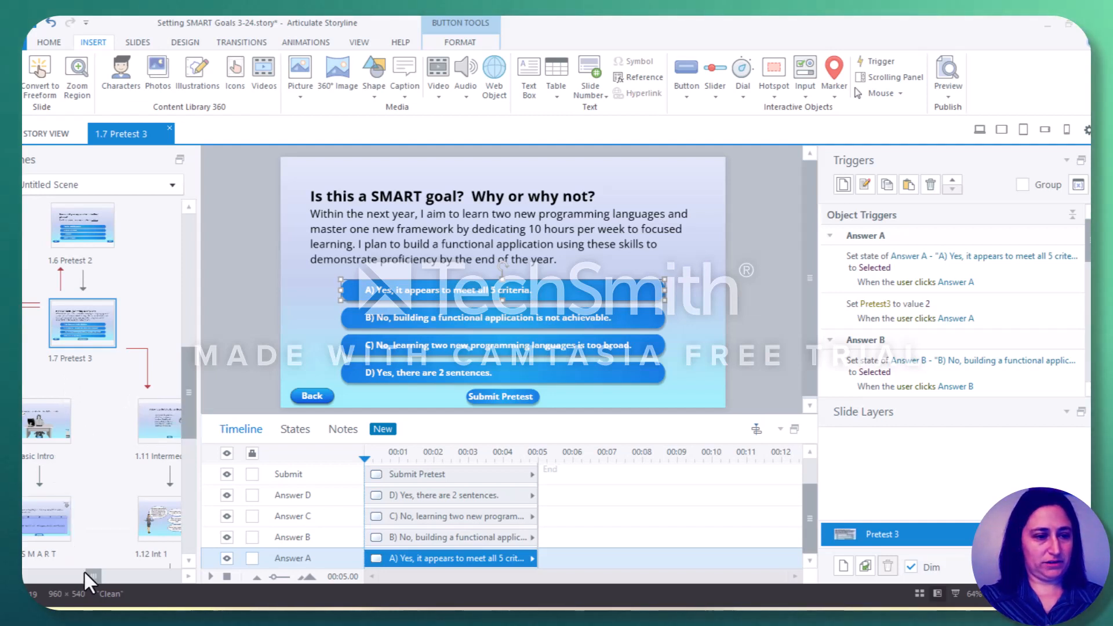
Draw a small text box between Pretest2 and PretestTotal on the Pretest Calculator slide
{"action": "left_click_drag", "start_coordinate": [86, 575], "coordinate": [80, 576]}
{"action": "left_click", "coordinate": [3, 420]}
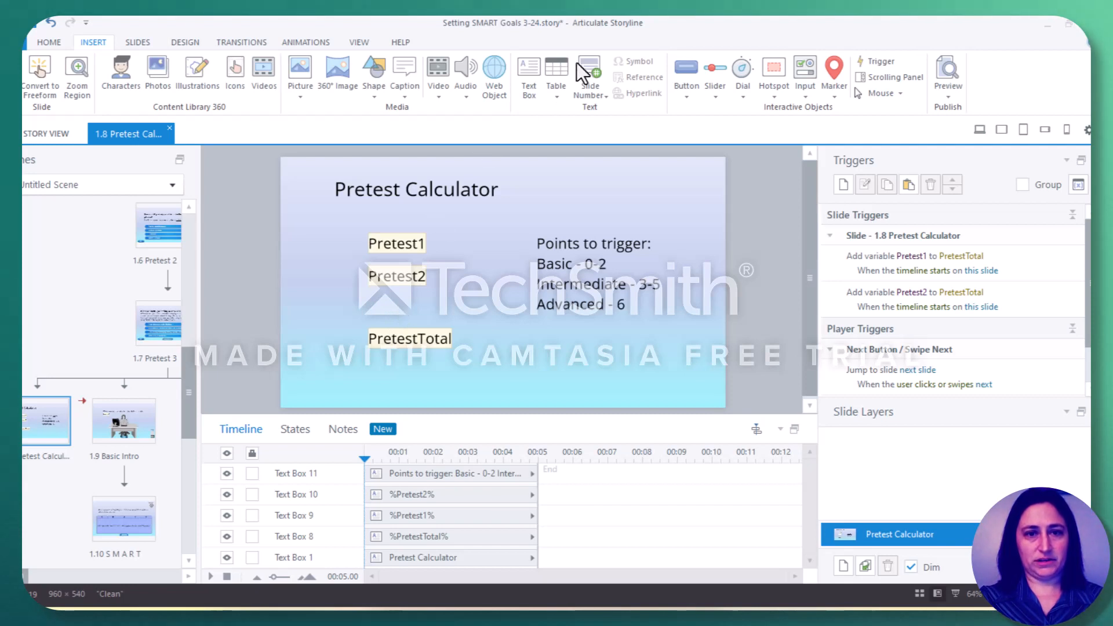
{"action": "left_click", "coordinate": [526, 85]}
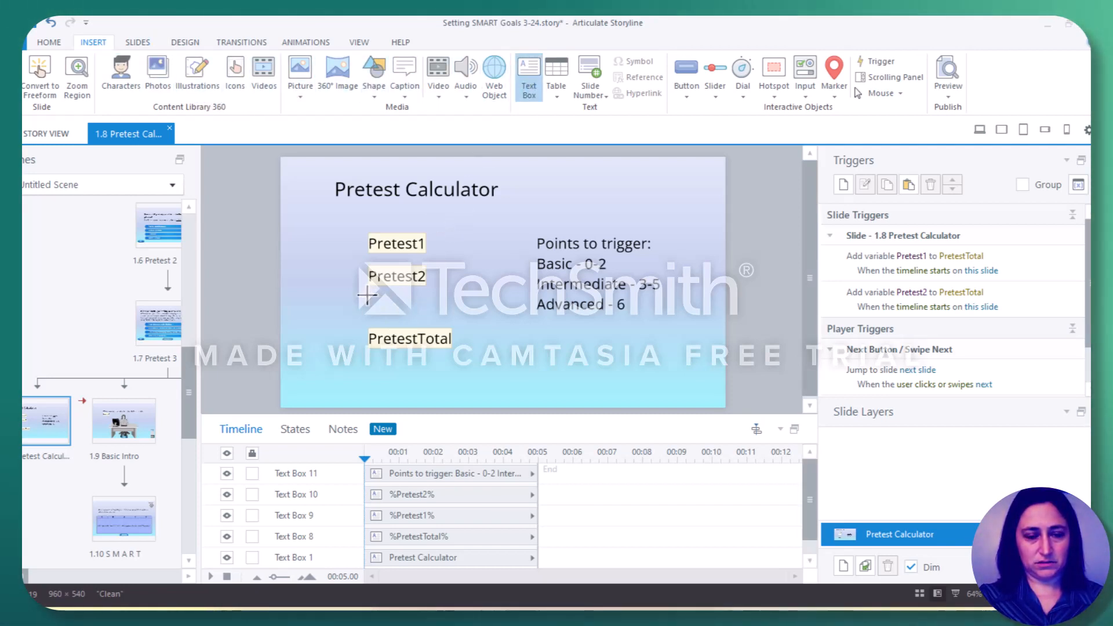
{"action": "left_click_drag", "start_coordinate": [368, 296], "coordinate": [425, 316]}
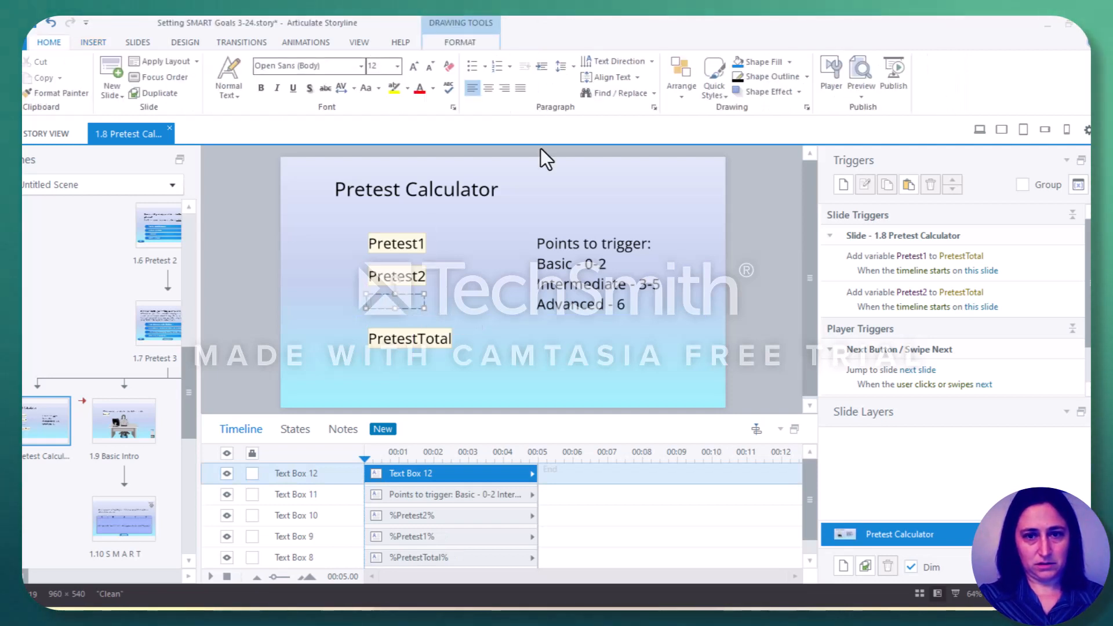
Insert a reference to the Pretest3 project variable into the new text box
{"action": "left_click", "coordinate": [93, 42]}
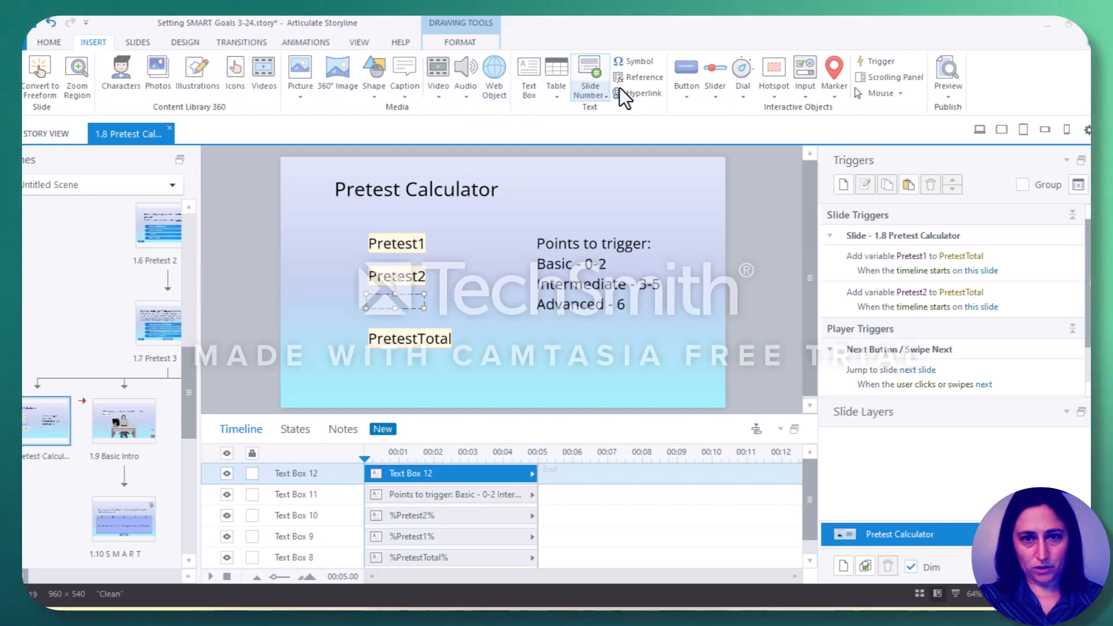
{"action": "left_click", "coordinate": [631, 78]}
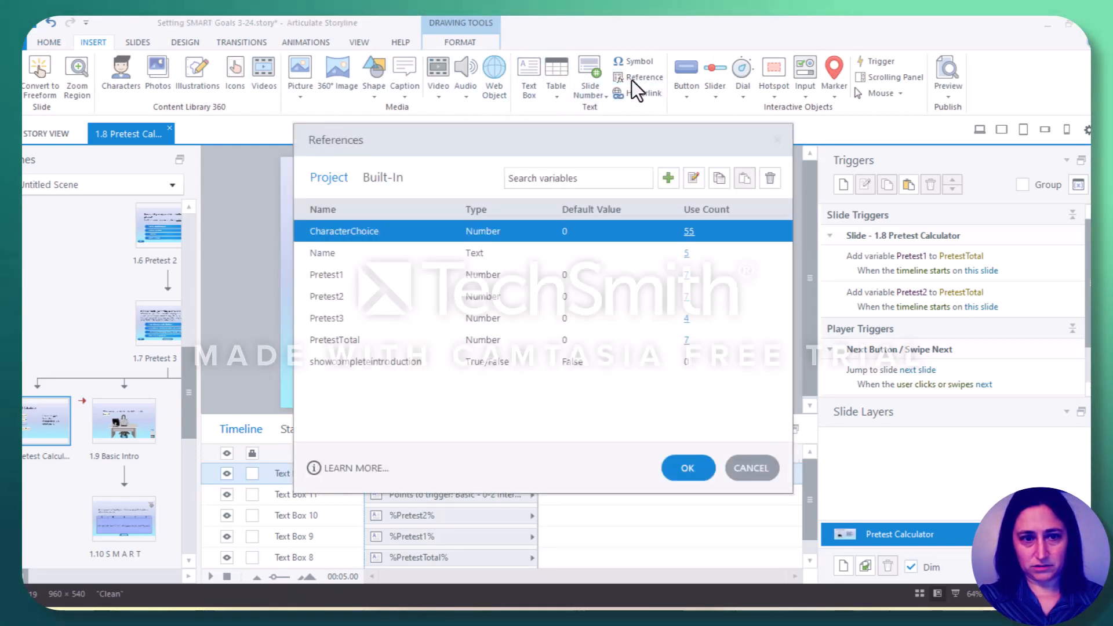
{"action": "left_click", "coordinate": [329, 319]}
{"action": "left_click", "coordinate": [684, 467]}
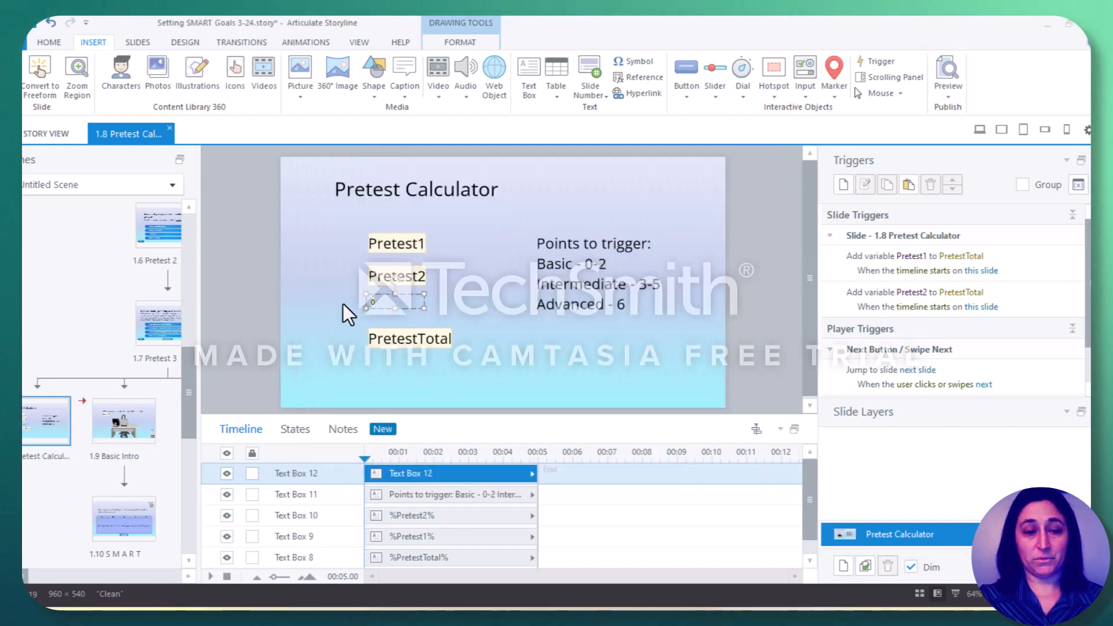
{"action": "double_click", "coordinate": [403, 301]}
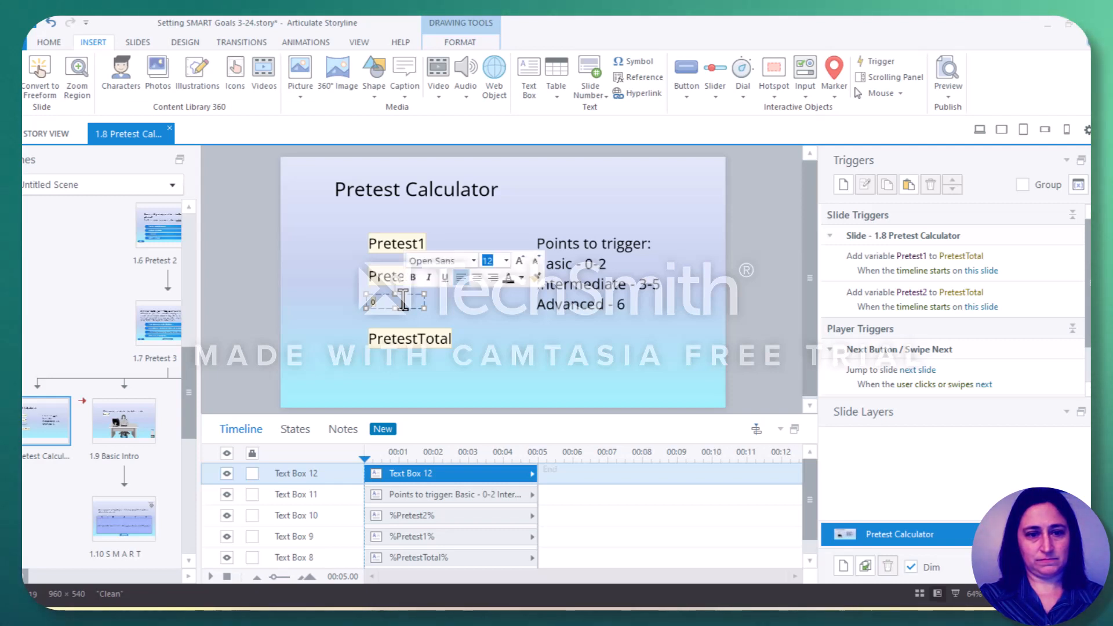
{"action": "left_click", "coordinate": [467, 308]}
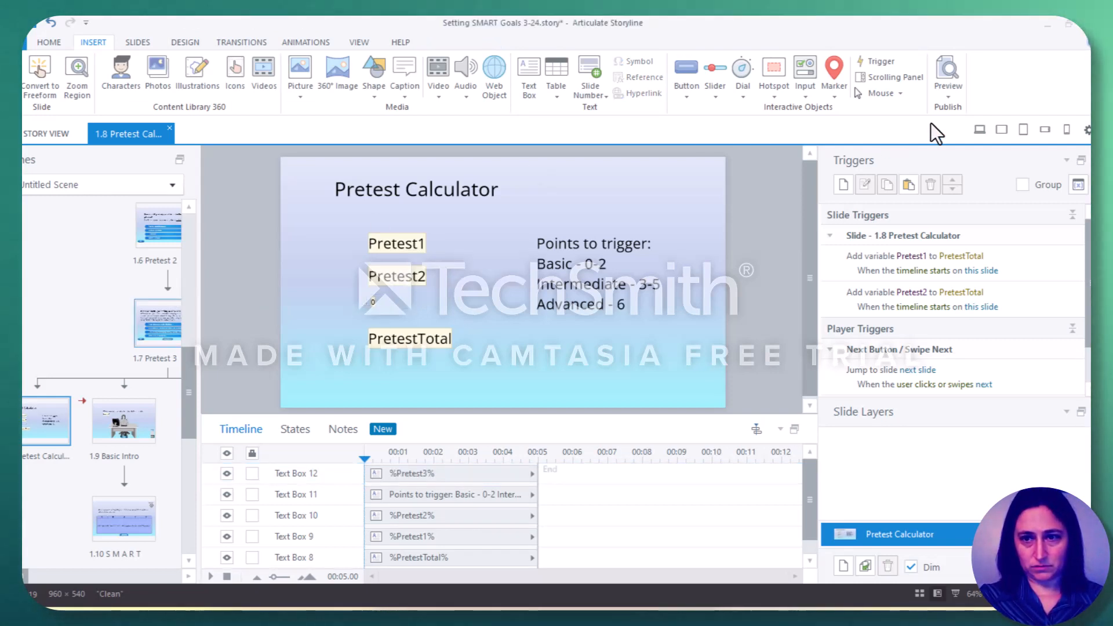
Preview the project, answering A on Pretest 1, A on Pretest 2 and C on Pretest 3, and check the scores on the Pretest Calculator
{"action": "left_click", "coordinate": [944, 101]}
{"action": "left_click", "coordinate": [929, 141]}
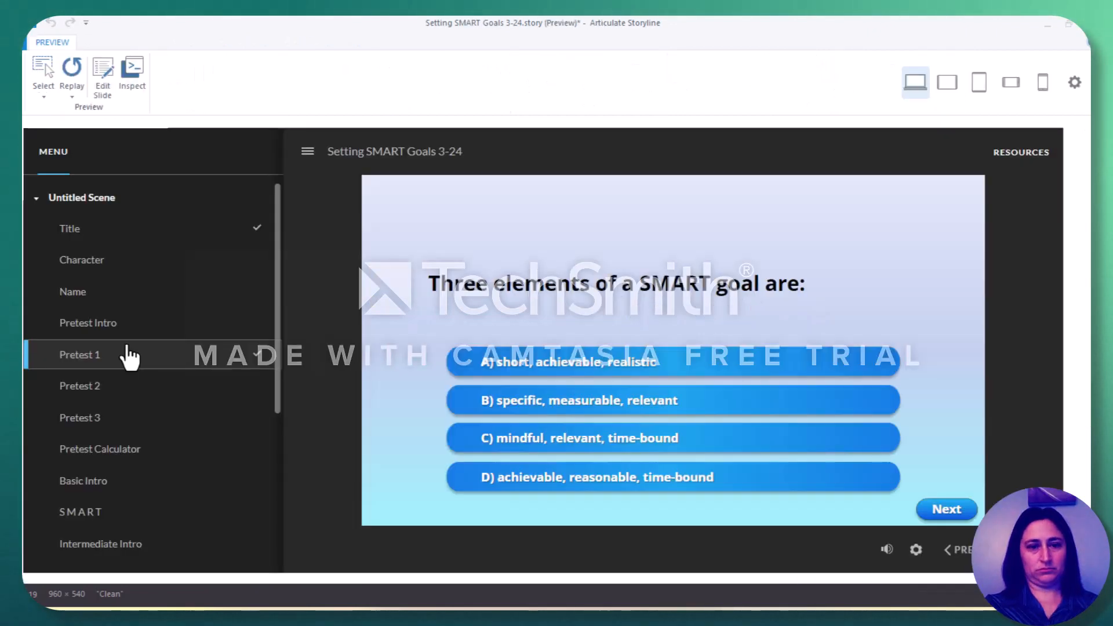
{"action": "left_click", "coordinate": [582, 368]}
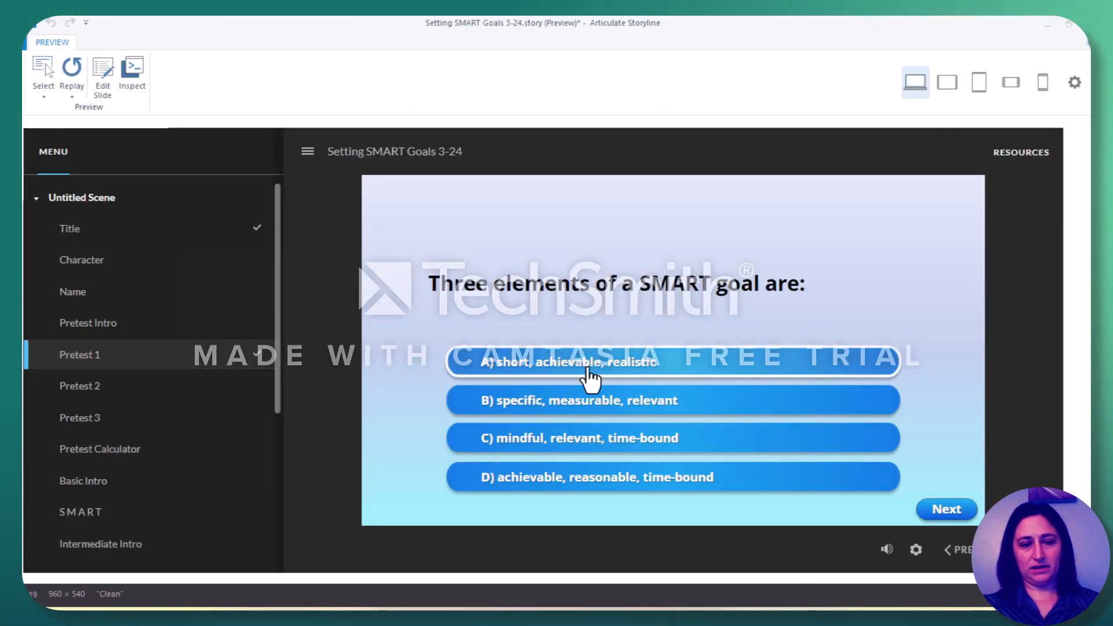
{"action": "left_click", "coordinate": [81, 391]}
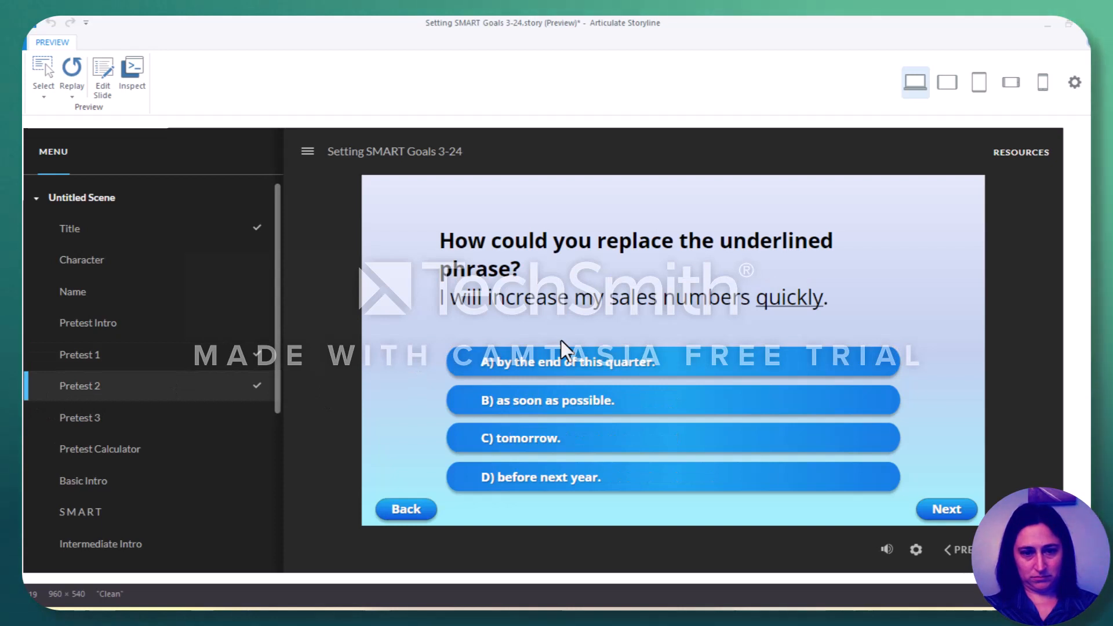
{"action": "left_click", "coordinate": [566, 370]}
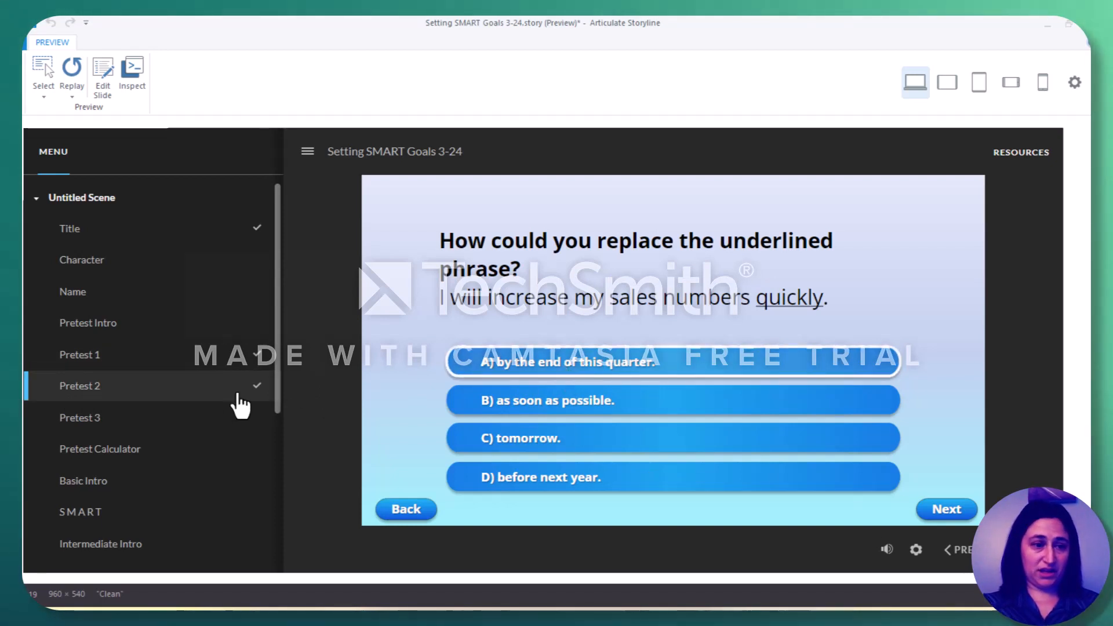
{"action": "left_click", "coordinate": [137, 420]}
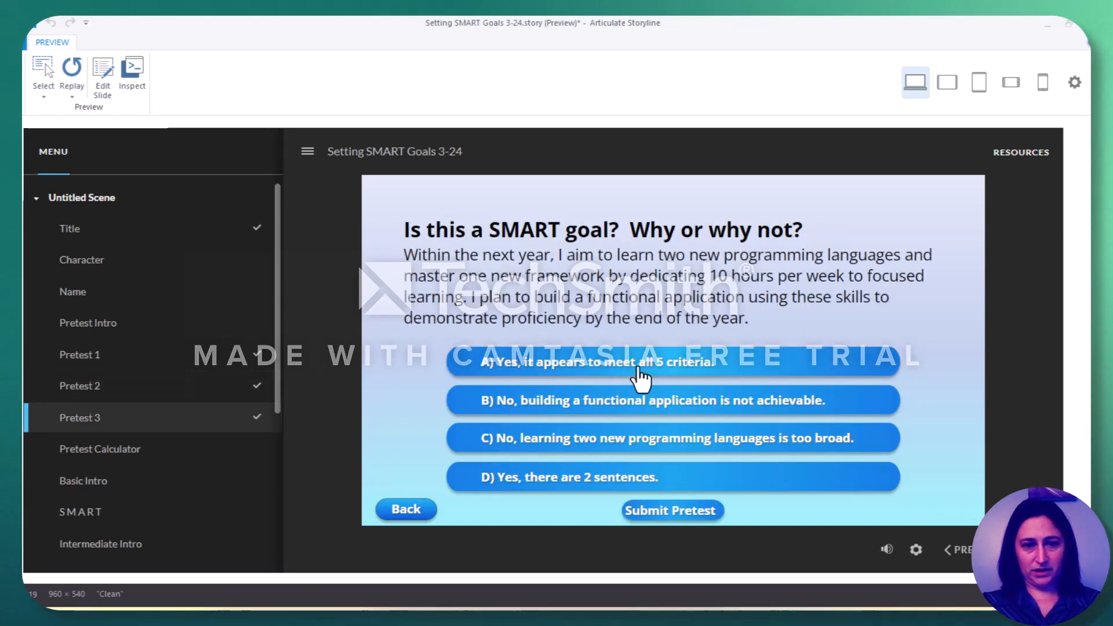
{"action": "left_click", "coordinate": [629, 454]}
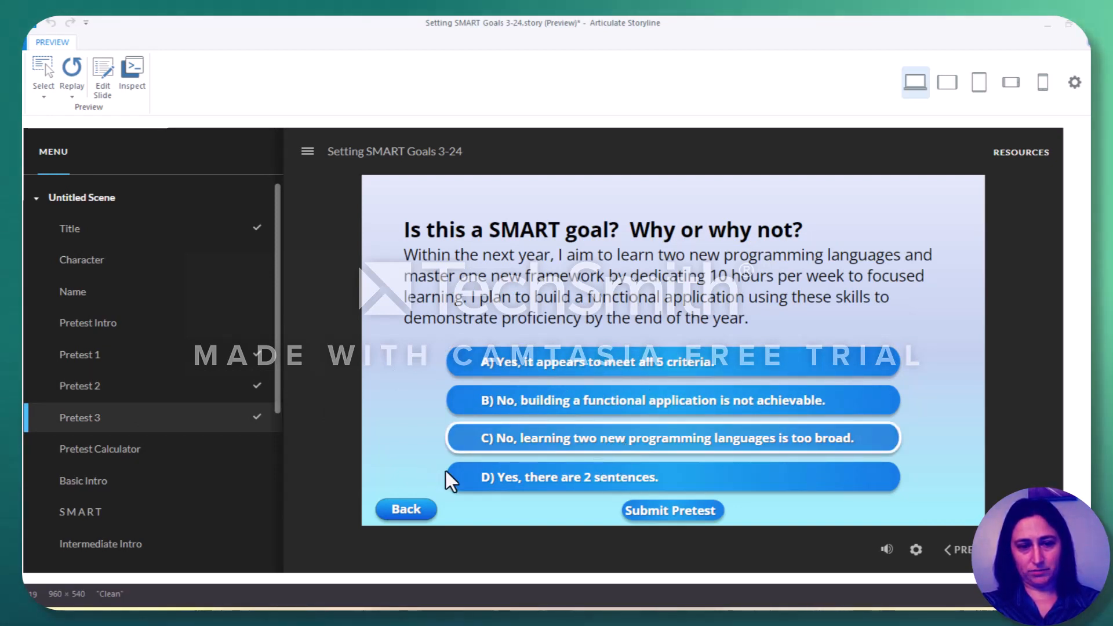
{"action": "left_click", "coordinate": [142, 451]}
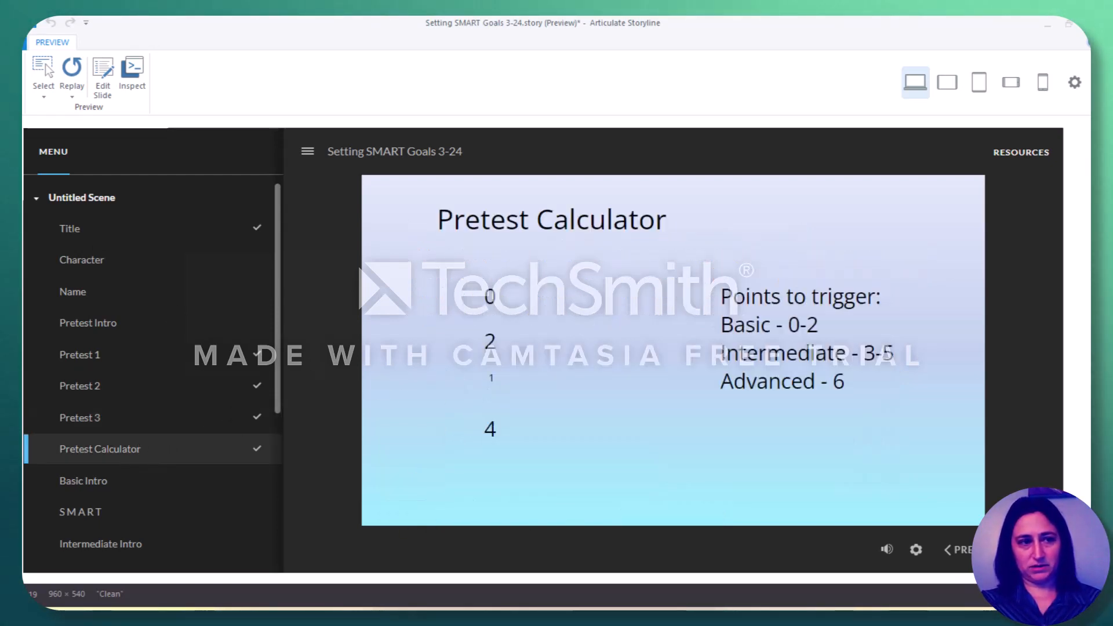
Return to editing the Pretest Calculator slide and enlarge the font of the Pretest3 reference
{"action": "left_click", "coordinate": [103, 78]}
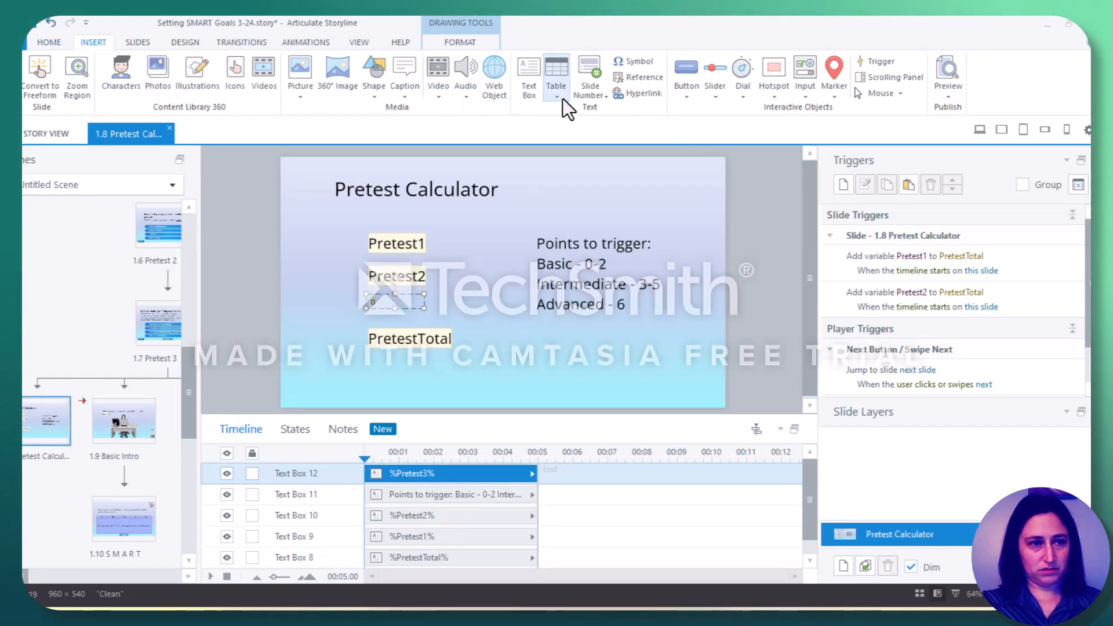
{"action": "left_click", "coordinate": [63, 42]}
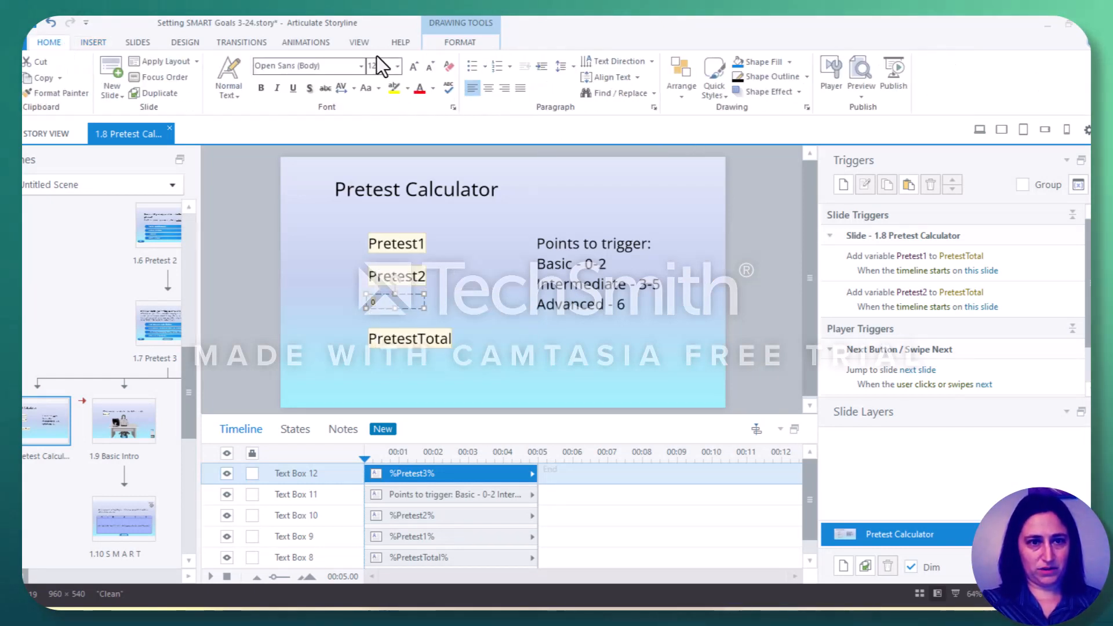
{"action": "left_click", "coordinate": [396, 66]}
{"action": "left_click", "coordinate": [548, 374]}
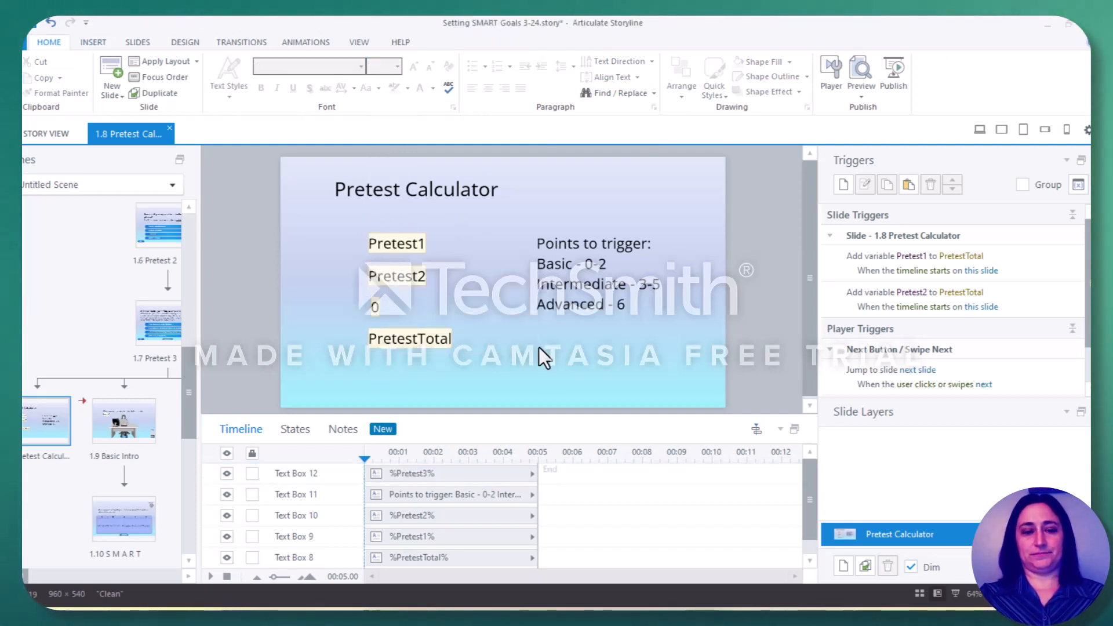
Create an Adjust variable trigger on the Pretest 3 slide that adds variable Pretest3 to PretestTotal
{"action": "left_click", "coordinate": [439, 332]}
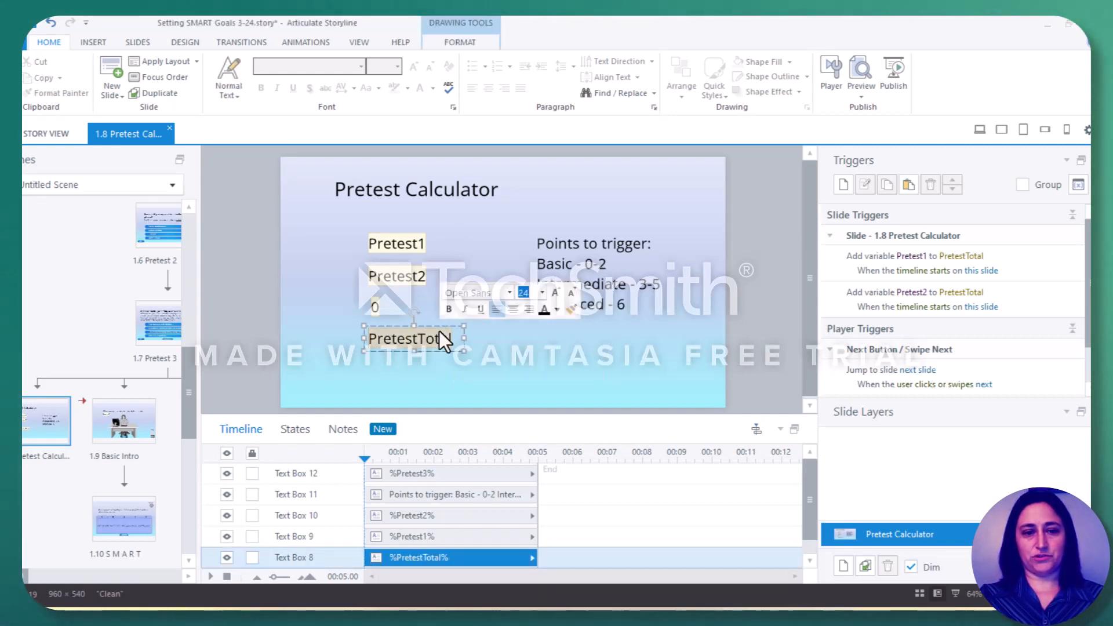
{"action": "left_click", "coordinate": [164, 316]}
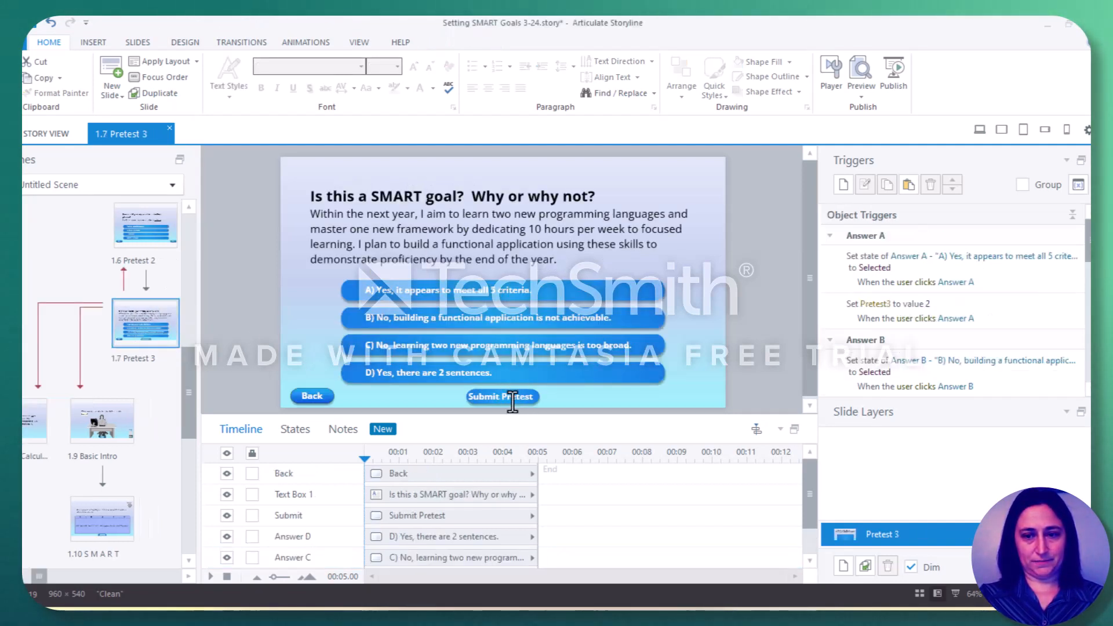
{"action": "scroll", "coordinate": [919, 368], "scroll_direction": "down", "scroll_amount": 5}
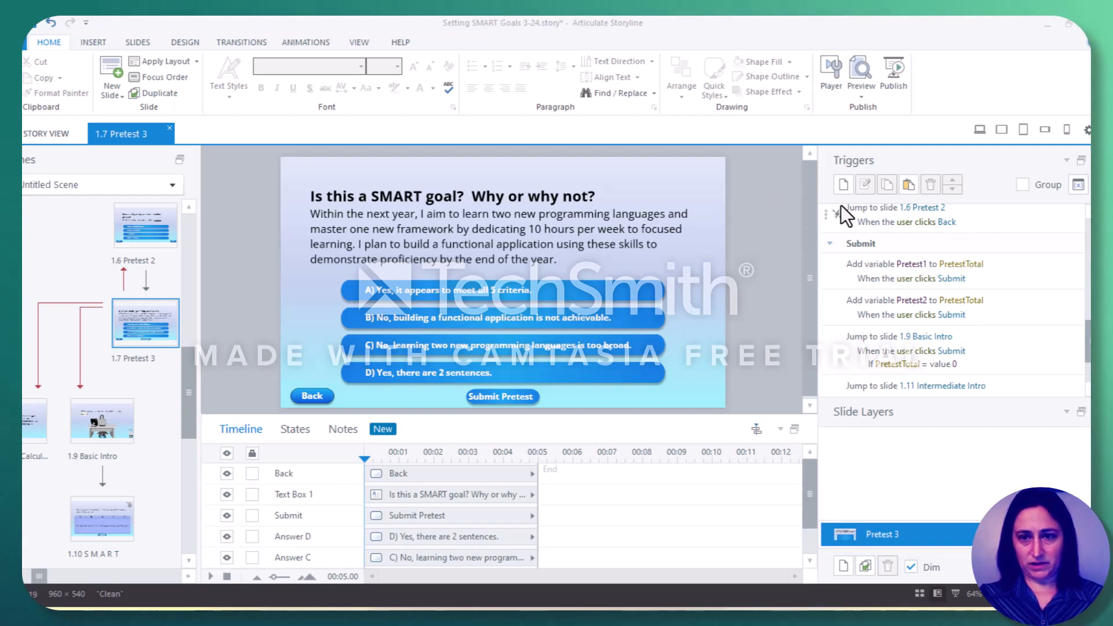
{"action": "left_click", "coordinate": [843, 187]}
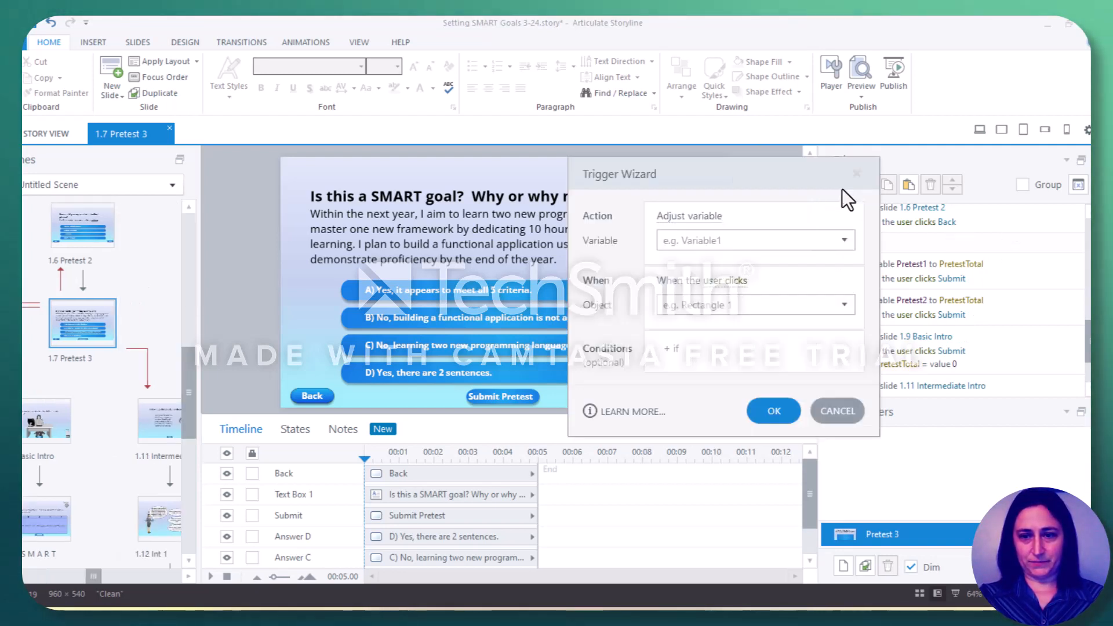
{"action": "left_click", "coordinate": [699, 241]}
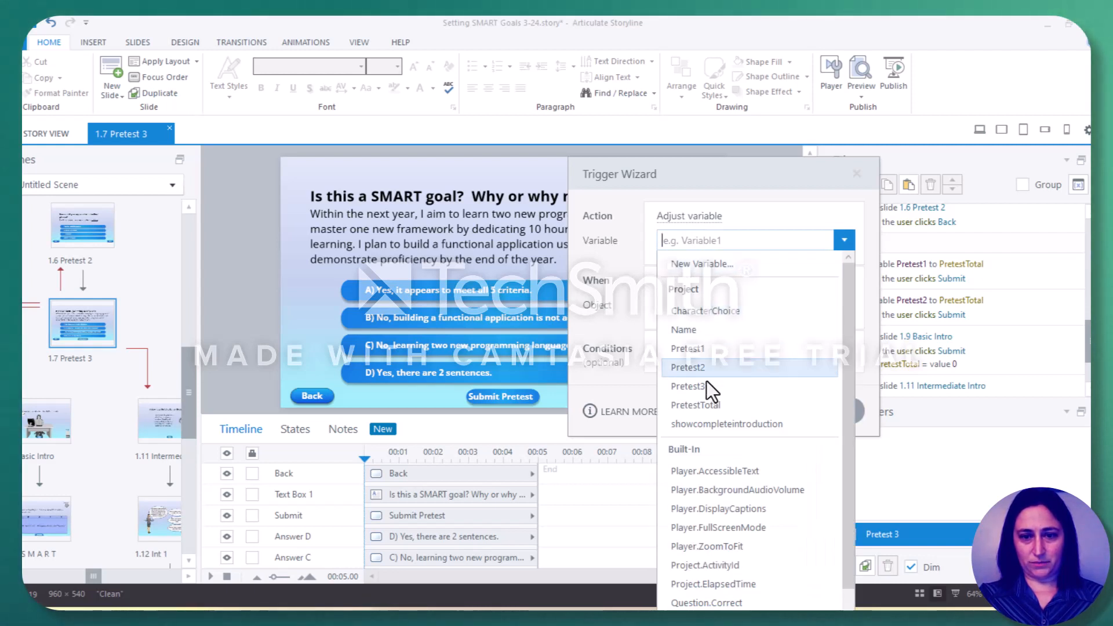
{"action": "left_click", "coordinate": [701, 405]}
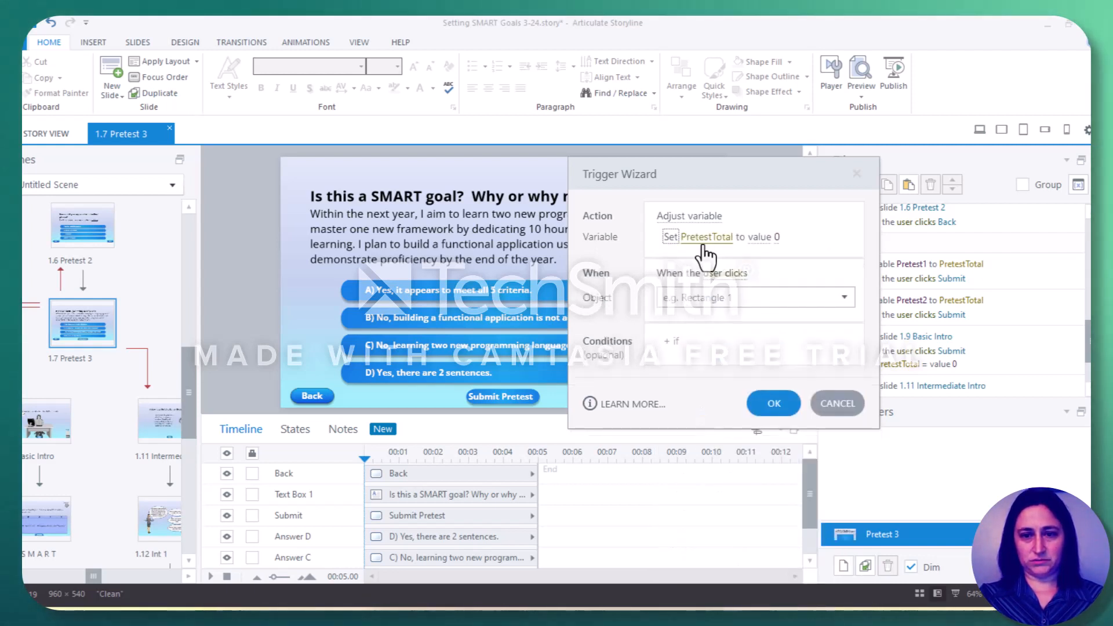
{"action": "left_click", "coordinate": [670, 239]}
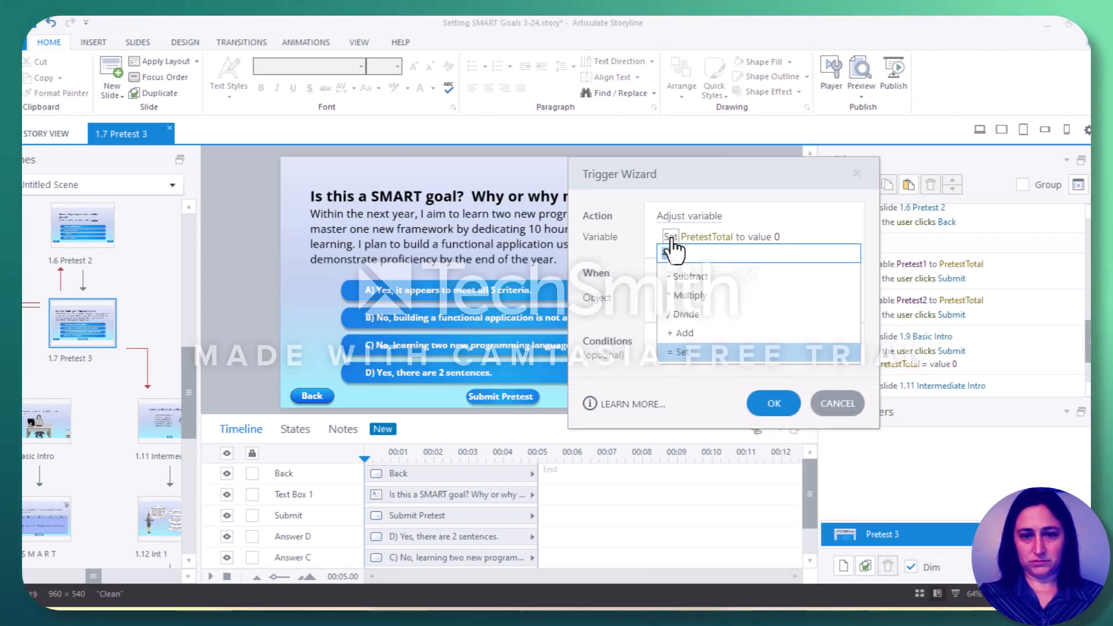
{"action": "left_click", "coordinate": [691, 336]}
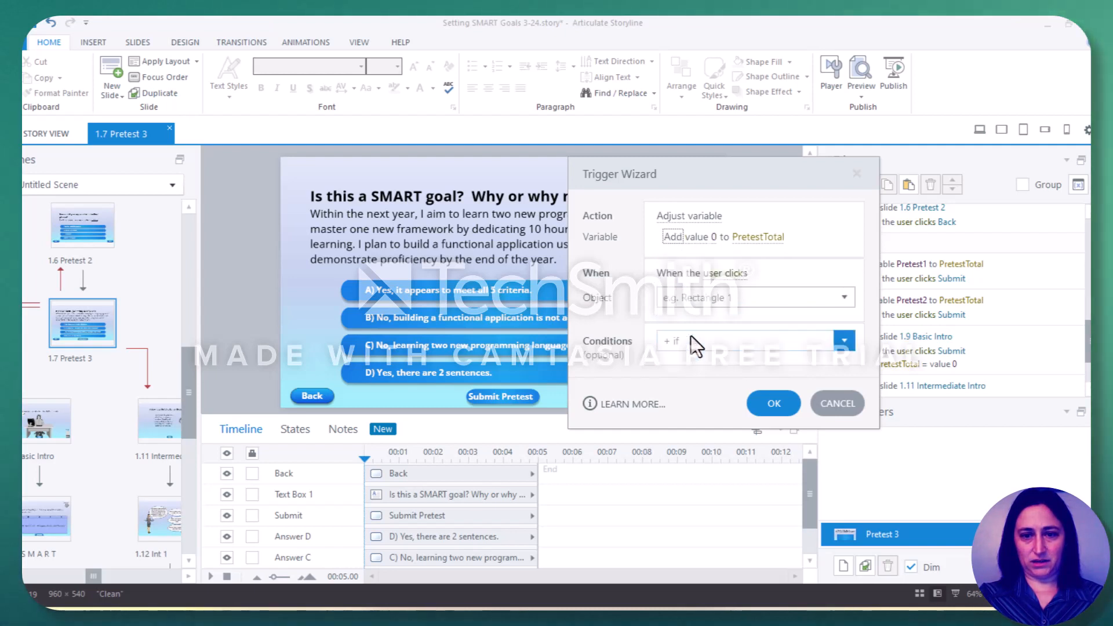
{"action": "left_click", "coordinate": [698, 243]}
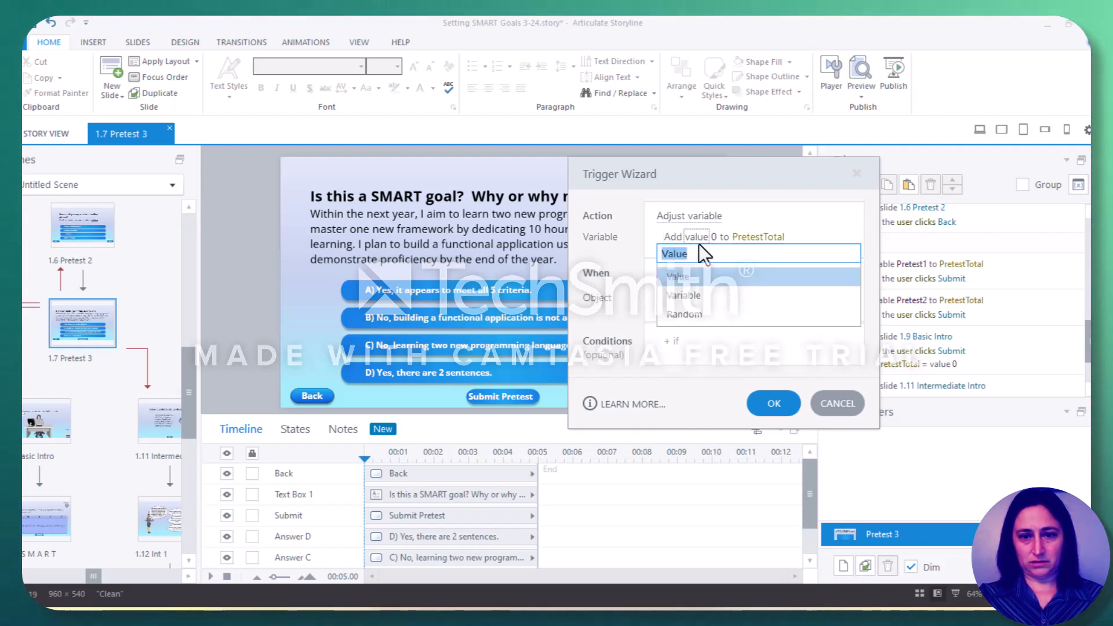
{"action": "left_click", "coordinate": [693, 299]}
{"action": "left_click", "coordinate": [755, 238]}
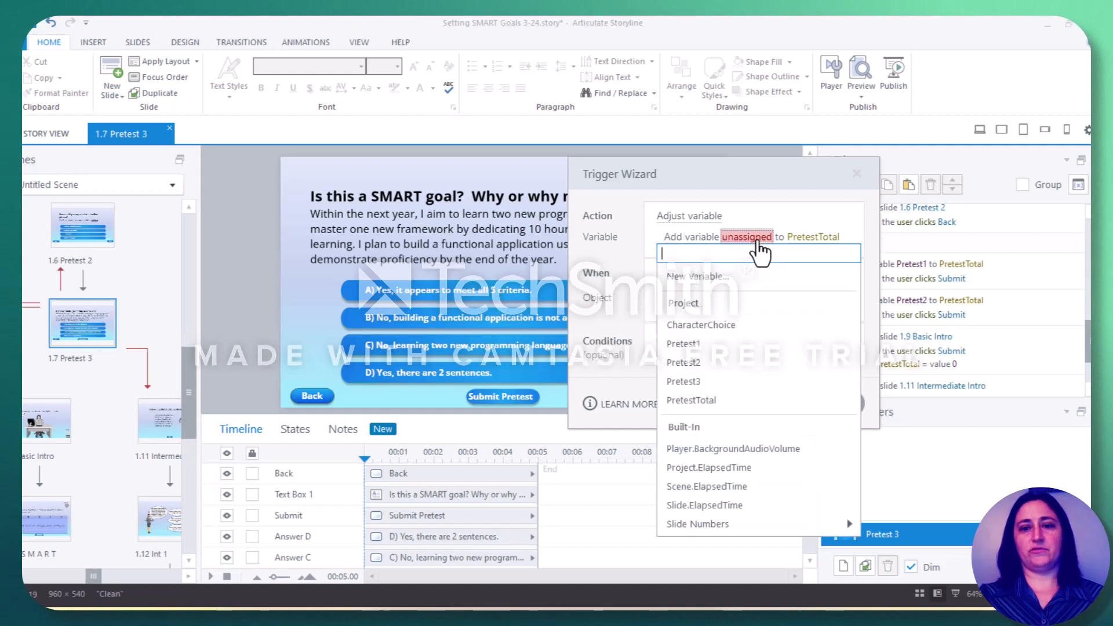
{"action": "left_click", "coordinate": [703, 381]}
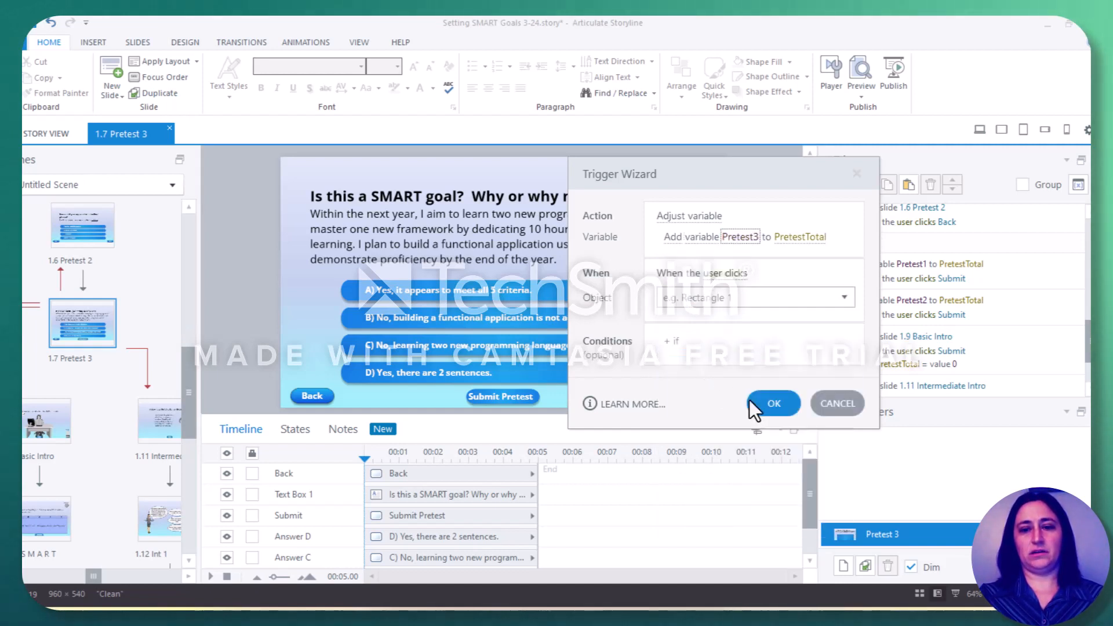
{"action": "left_click", "coordinate": [771, 409]}
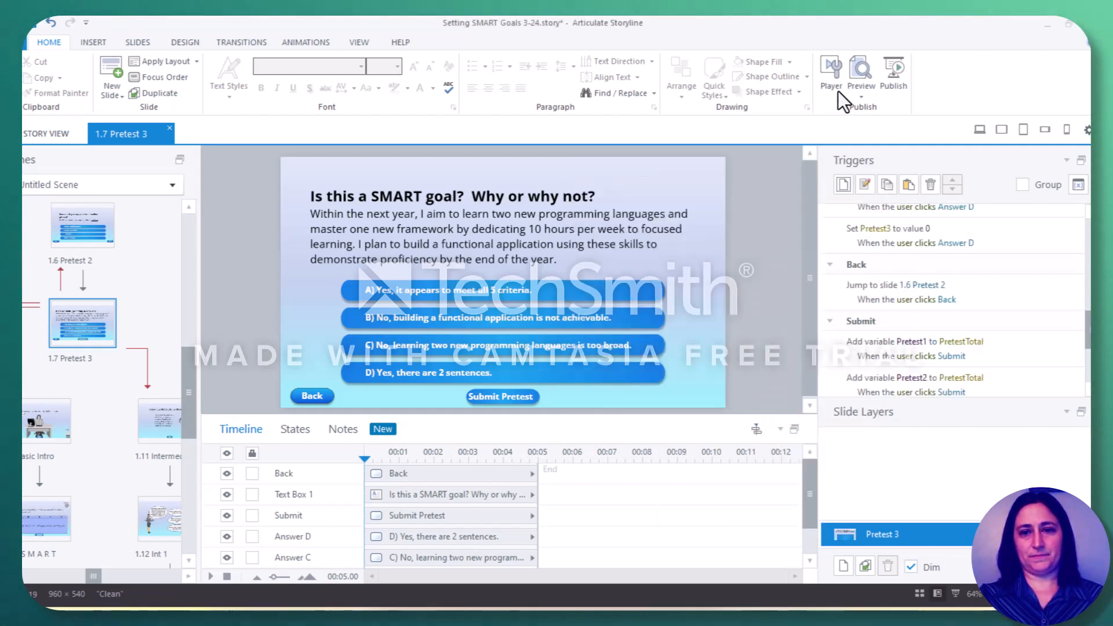
Preview the entire project, answering A on Pretest 1, Pretest 2 and Pretest 3, and check the scores on the Pretest Calculator
{"action": "left_click", "coordinate": [859, 96]}
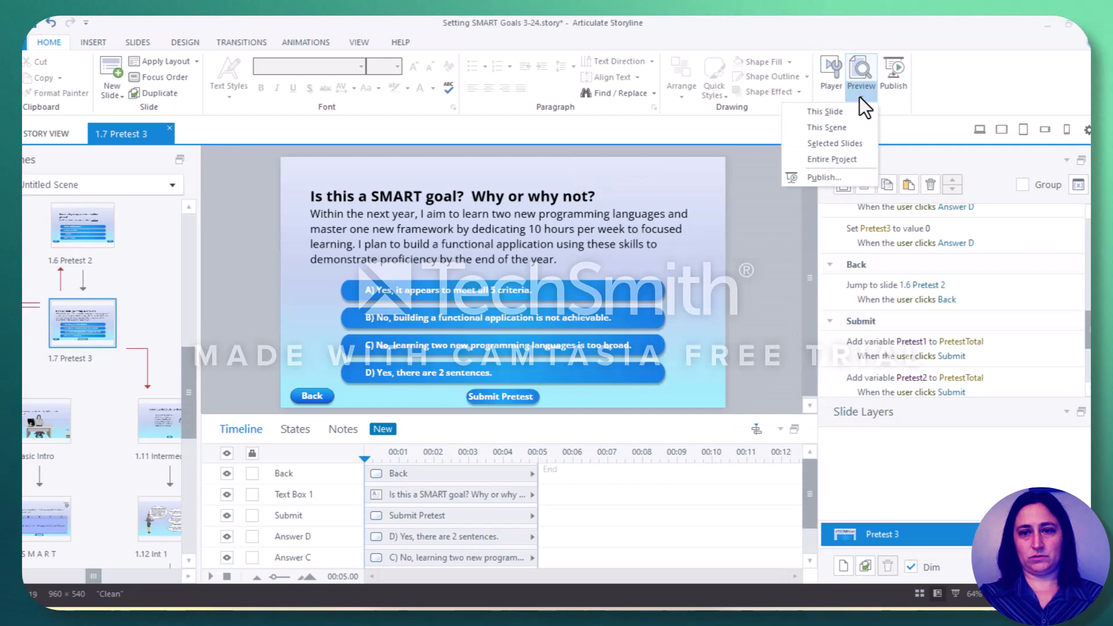
{"action": "left_click", "coordinate": [841, 156]}
{"action": "left_click", "coordinate": [91, 356]}
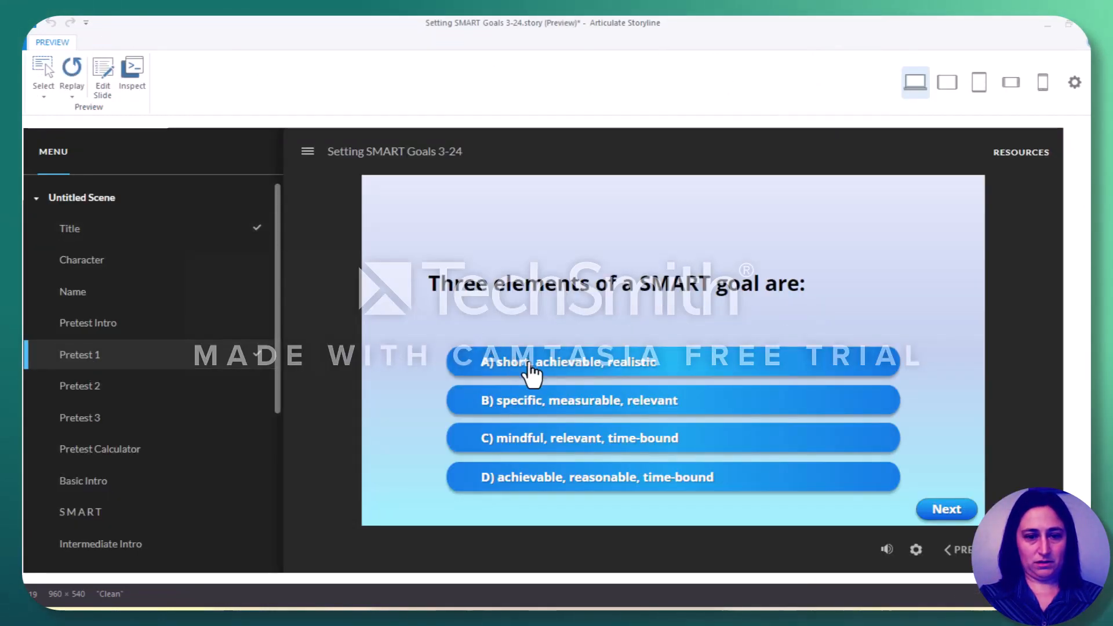
{"action": "left_click", "coordinate": [576, 365]}
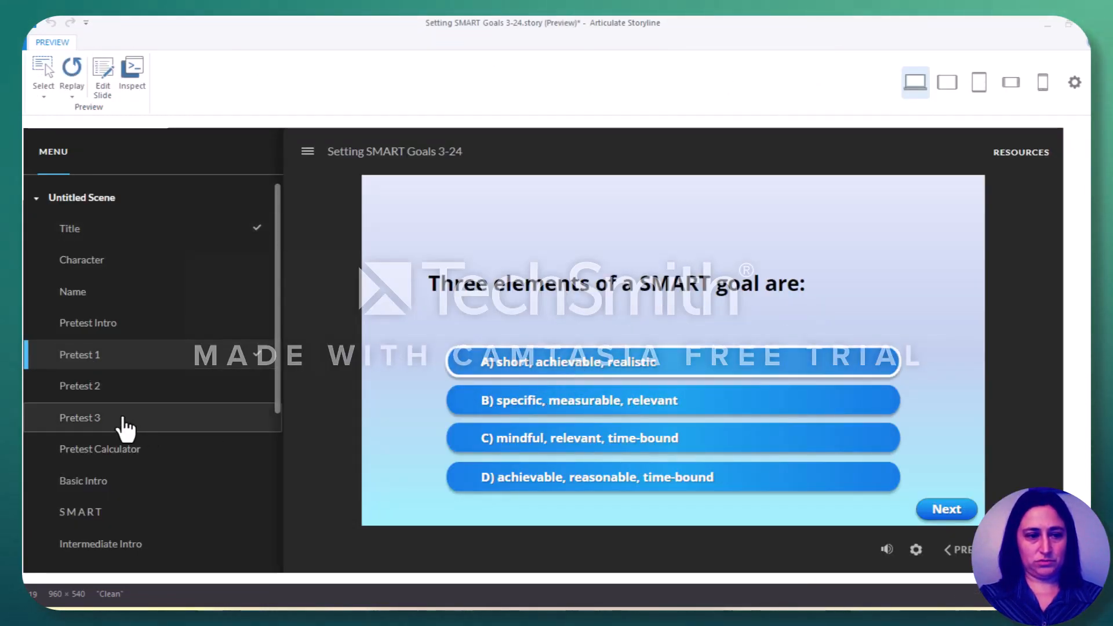
{"action": "left_click", "coordinate": [104, 401]}
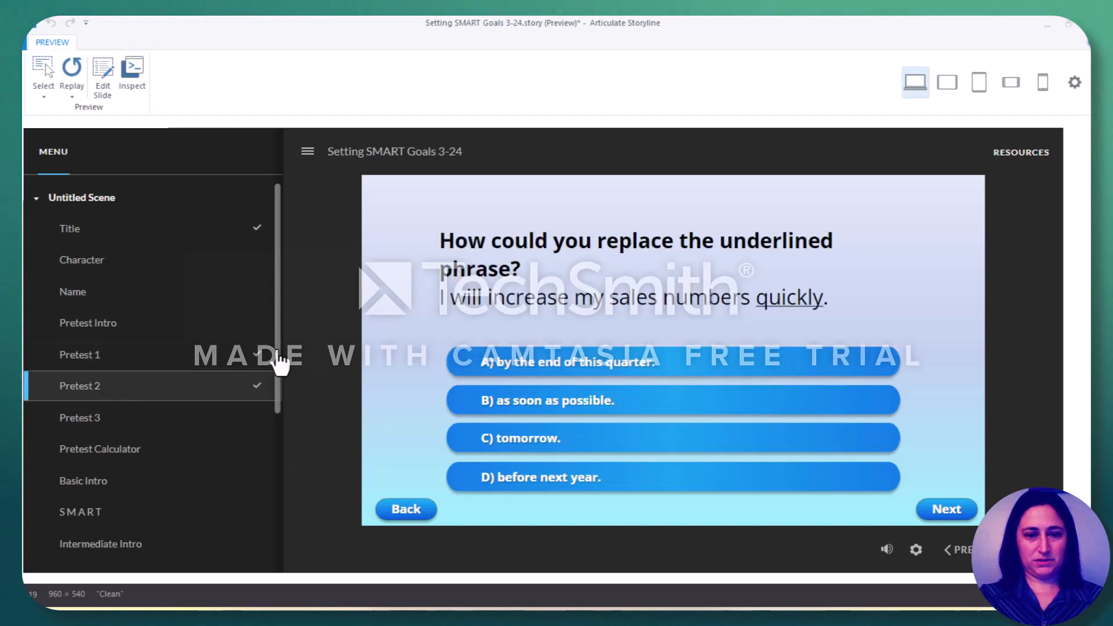
{"action": "left_click", "coordinate": [565, 370]}
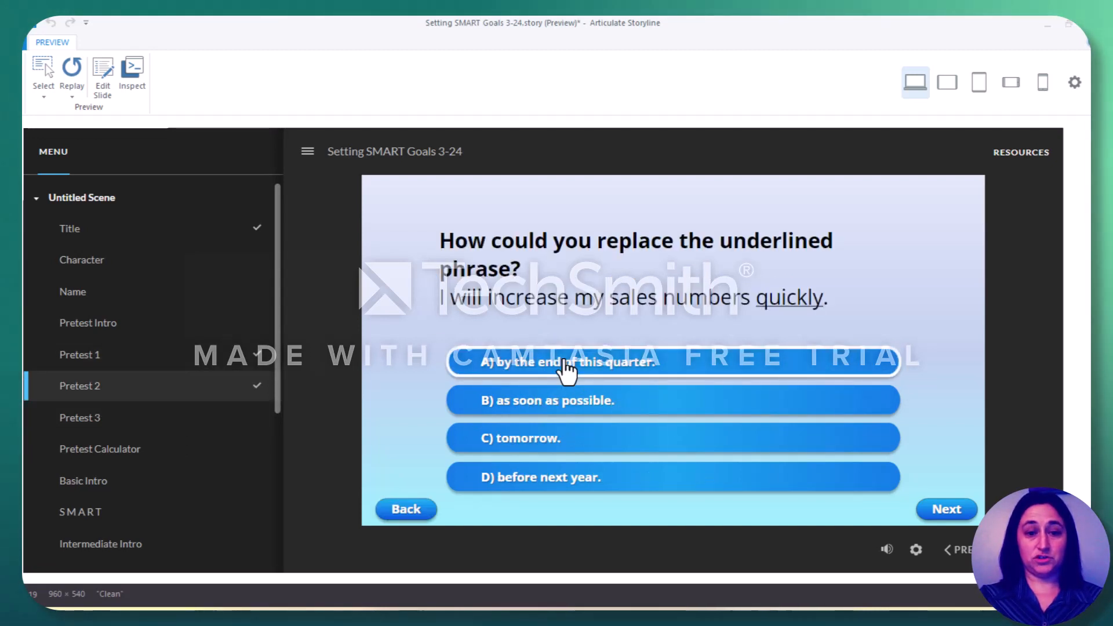
{"action": "left_click", "coordinate": [119, 427]}
{"action": "left_click", "coordinate": [537, 374]}
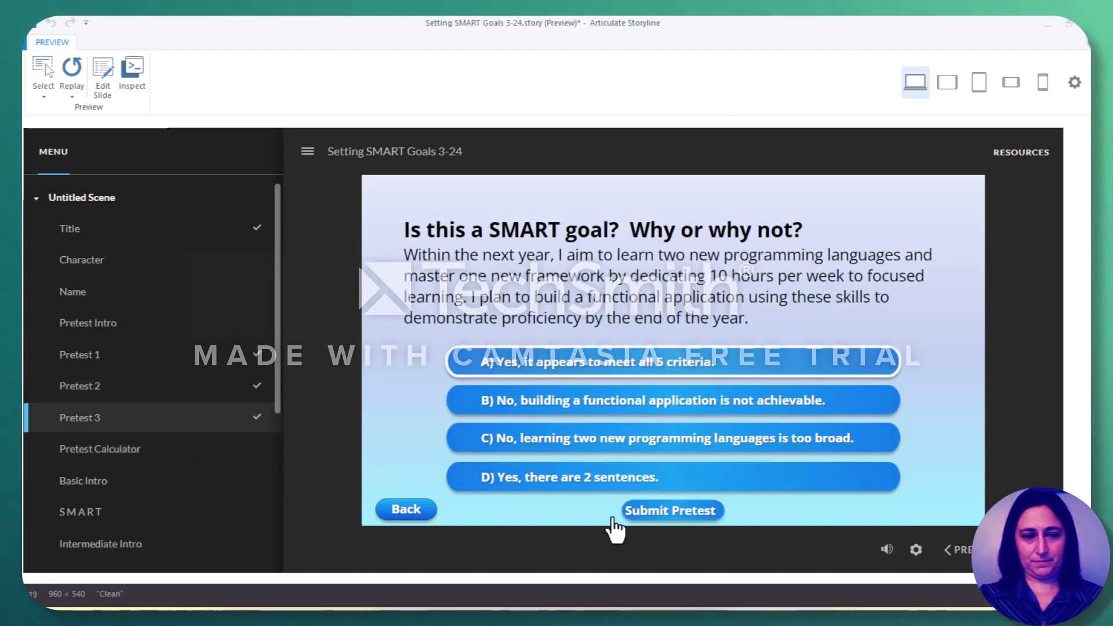
{"action": "left_click", "coordinate": [145, 451]}
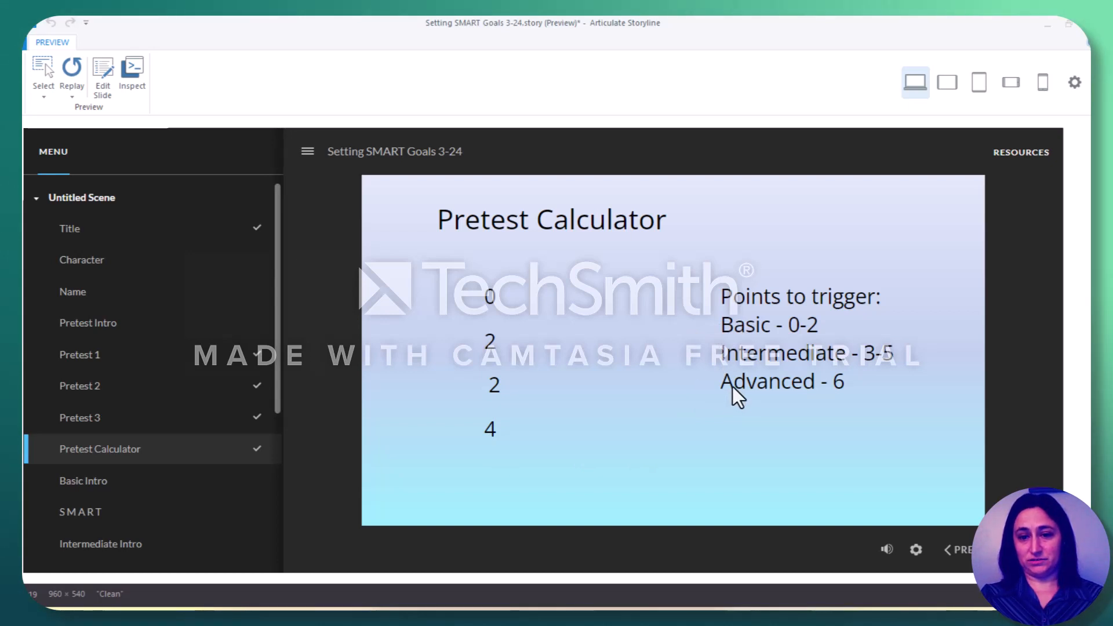
{"action": "left_click", "coordinate": [144, 232]}
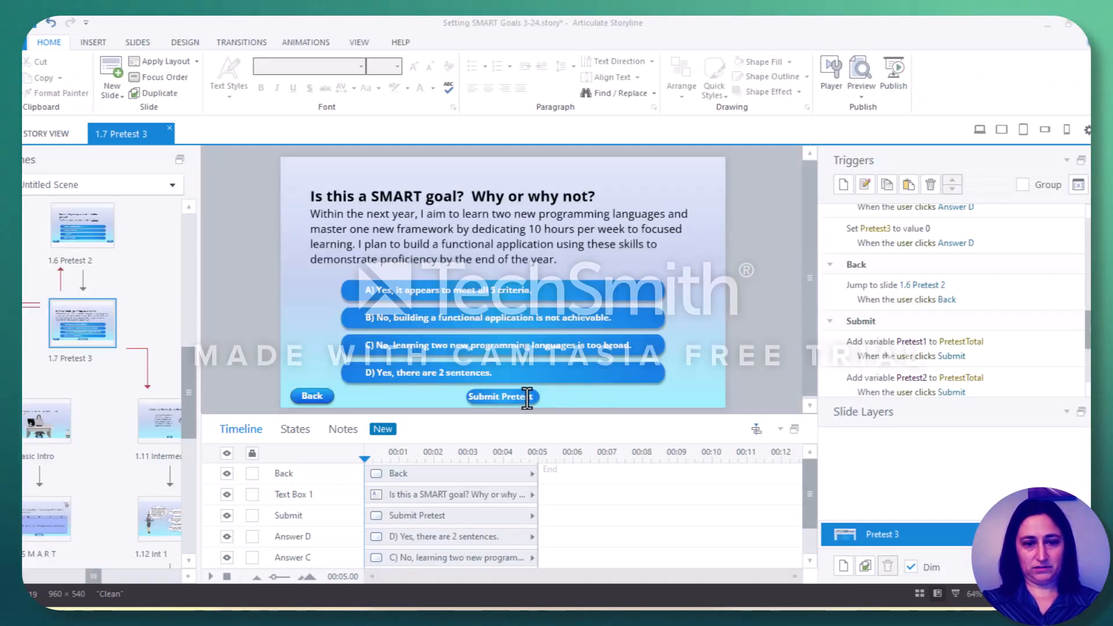
Add a trigger to the Submit Pretest button on the Pretest 3 slide that jumps to slide 1.9 Basic Intro
{"action": "left_click", "coordinate": [527, 398]}
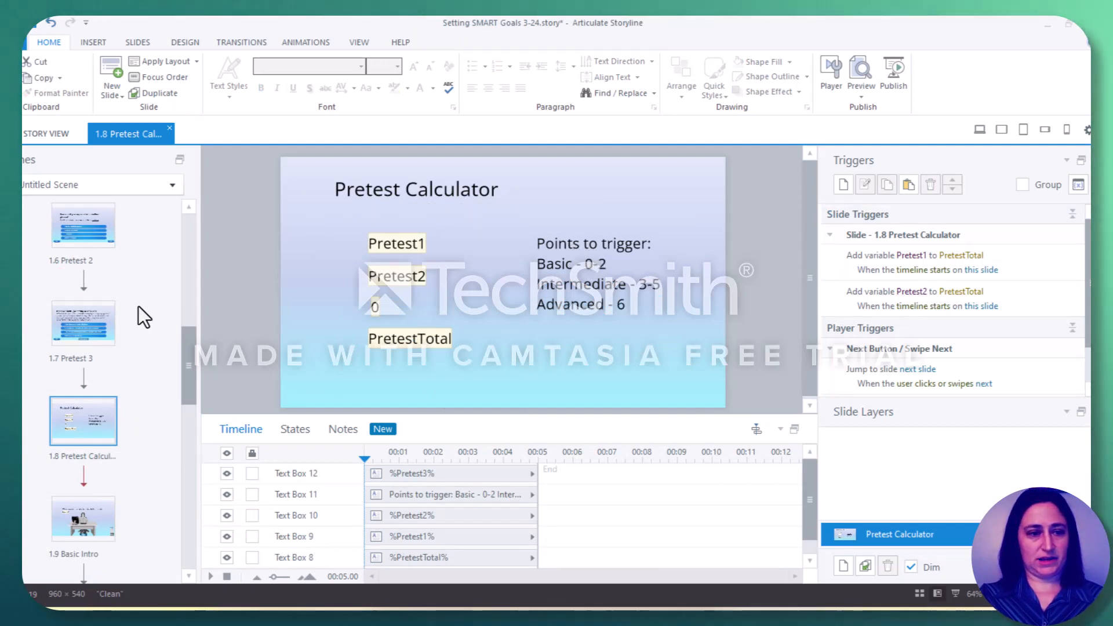
{"action": "left_click", "coordinate": [96, 319]}
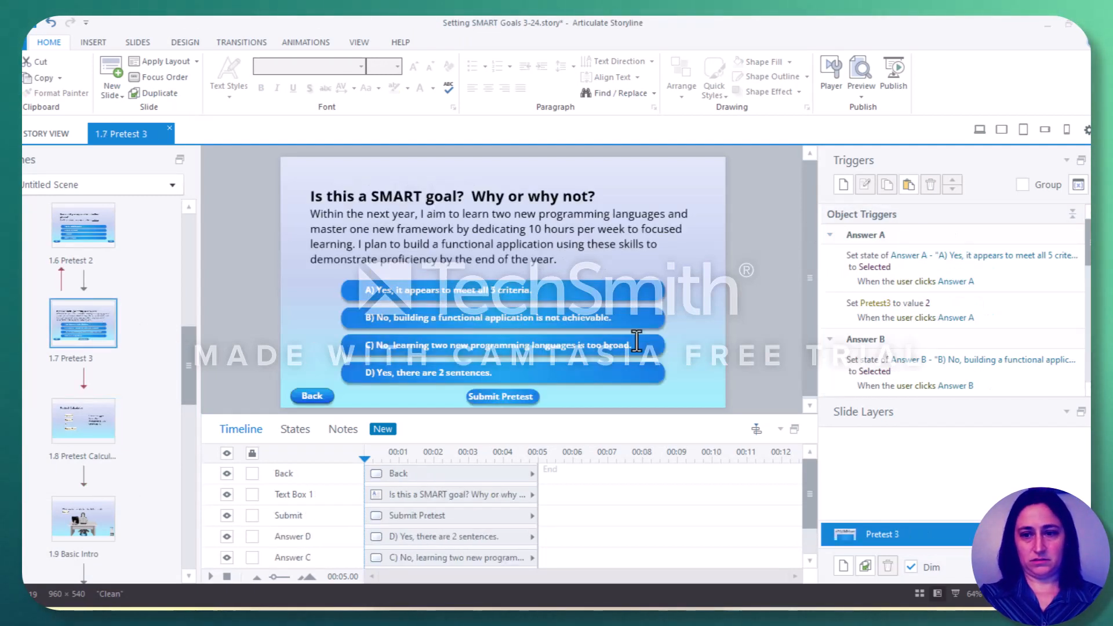
{"action": "left_click", "coordinate": [481, 399]}
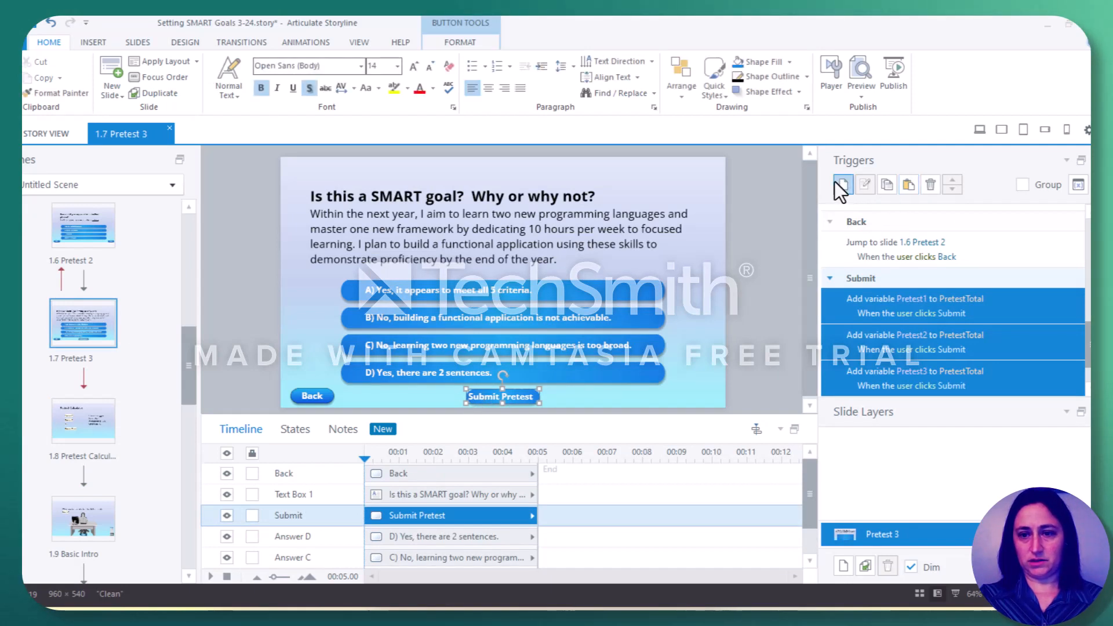
{"action": "left_click", "coordinate": [841, 183]}
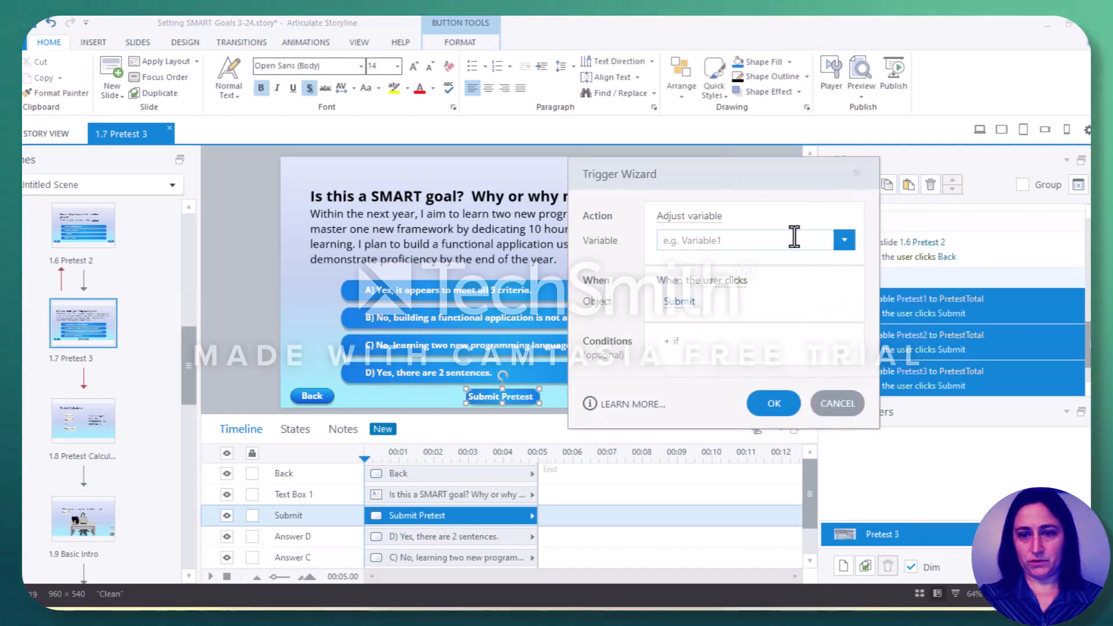
{"action": "left_click", "coordinate": [702, 218]}
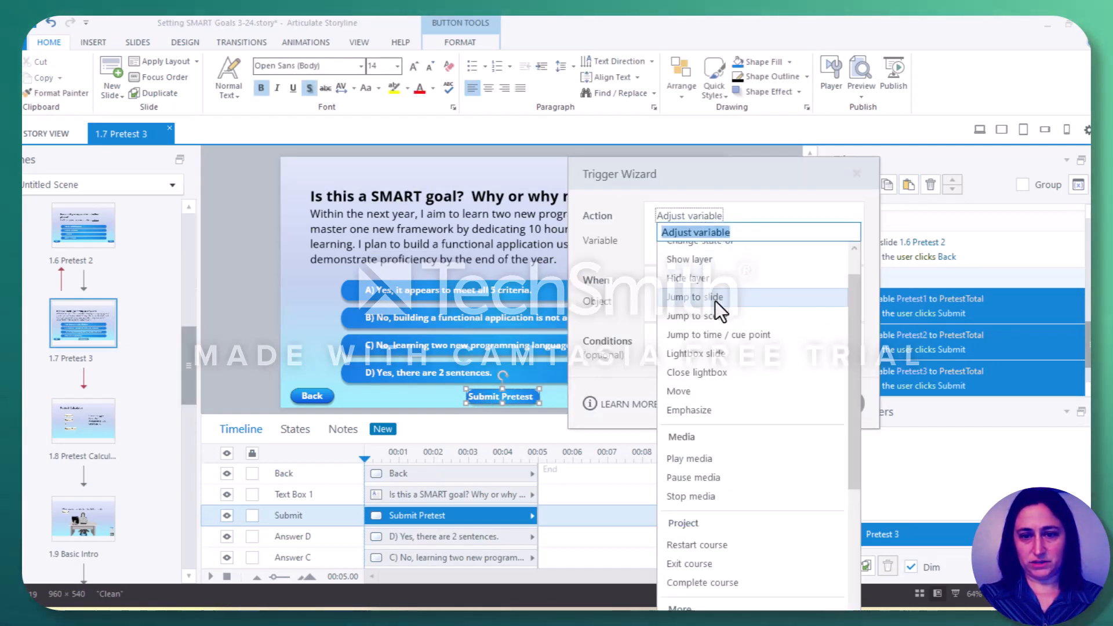
{"action": "left_click", "coordinate": [715, 299]}
{"action": "left_click", "coordinate": [694, 238]}
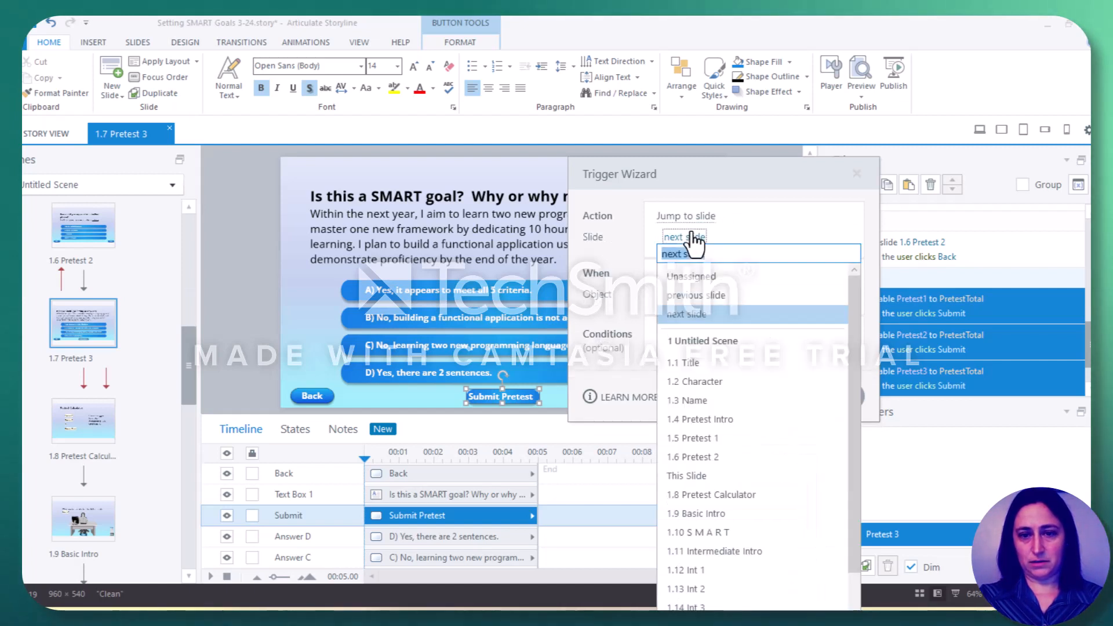
{"action": "left_click", "coordinate": [698, 513]}
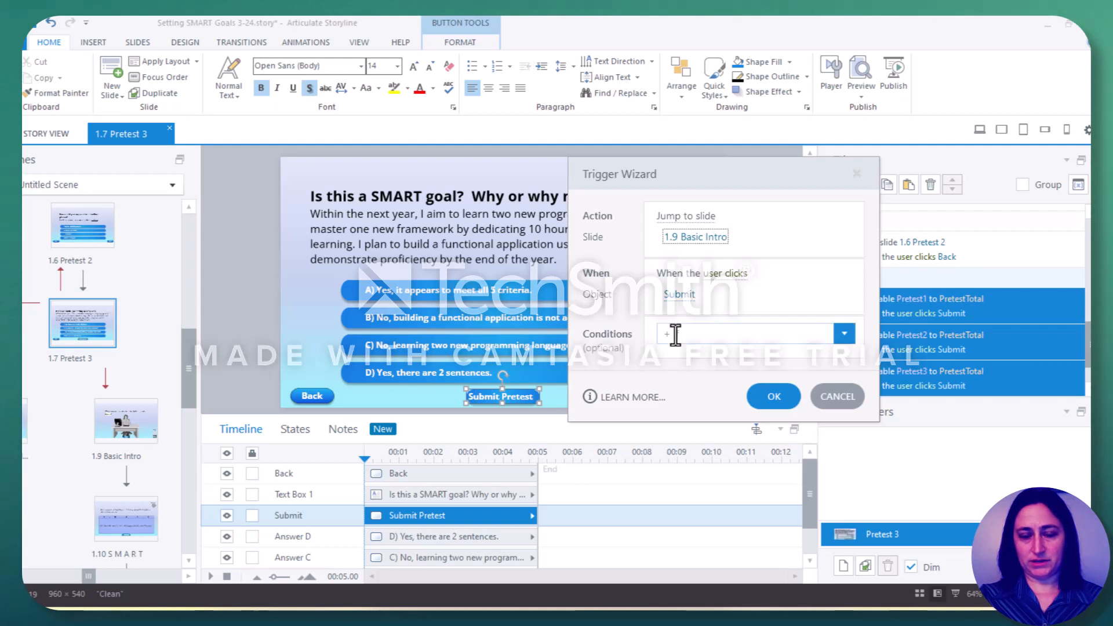
Limit the Basic Intro jump to when PretestTotal is between 0 and 2, and save the trigger
{"action": "left_click", "coordinate": [844, 333]}
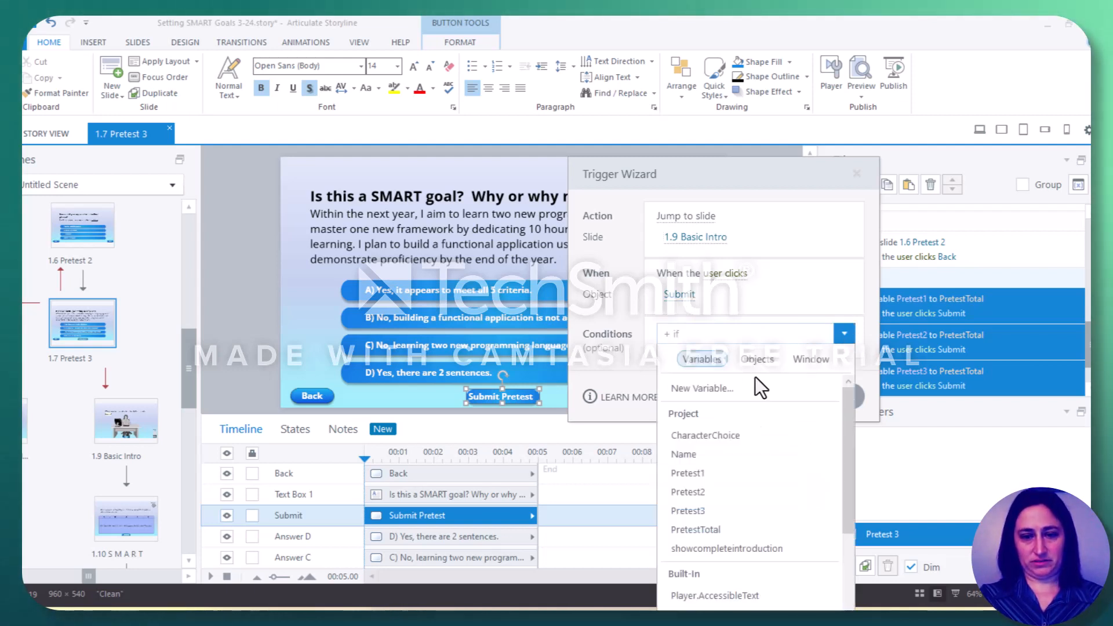
{"action": "left_click", "coordinate": [697, 529]}
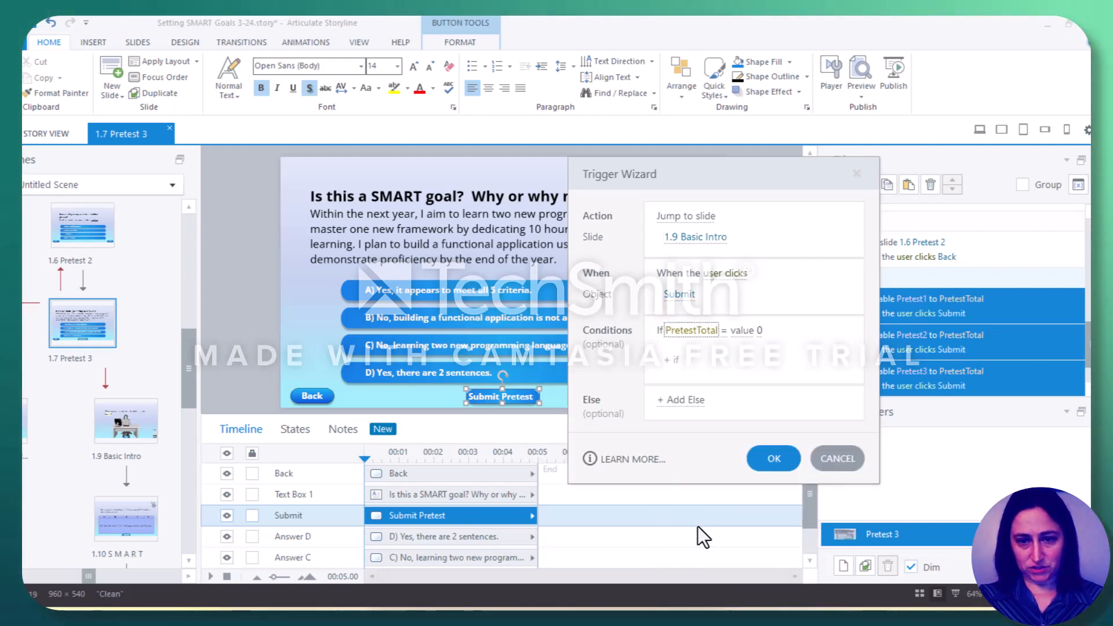
{"action": "left_click", "coordinate": [722, 332]}
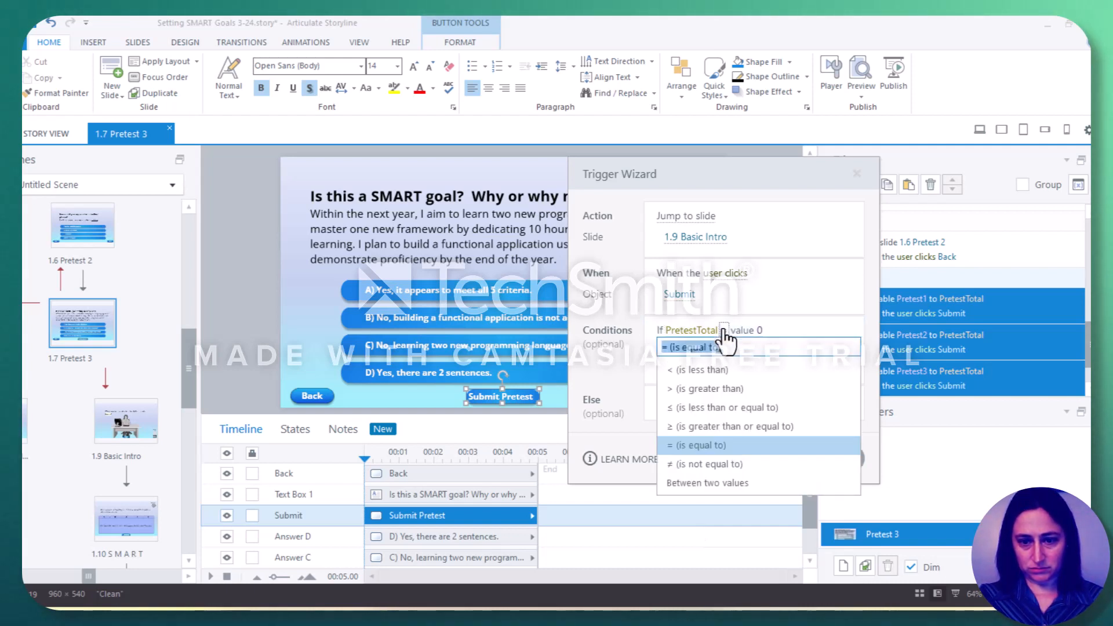
{"action": "left_click", "coordinate": [709, 482]}
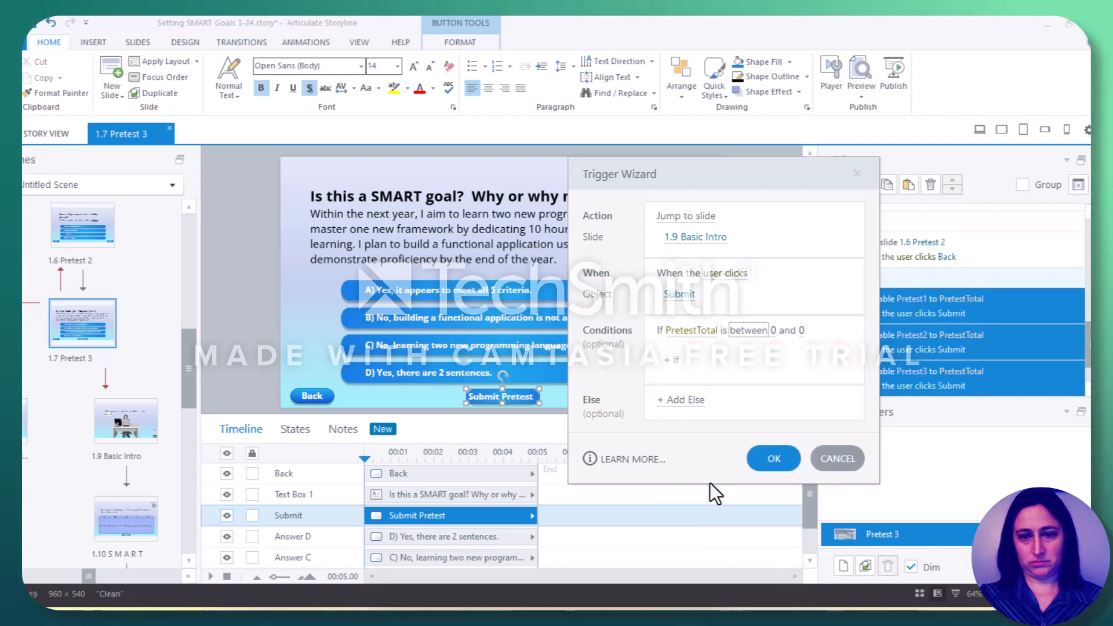
{"action": "left_click", "coordinate": [802, 330]}
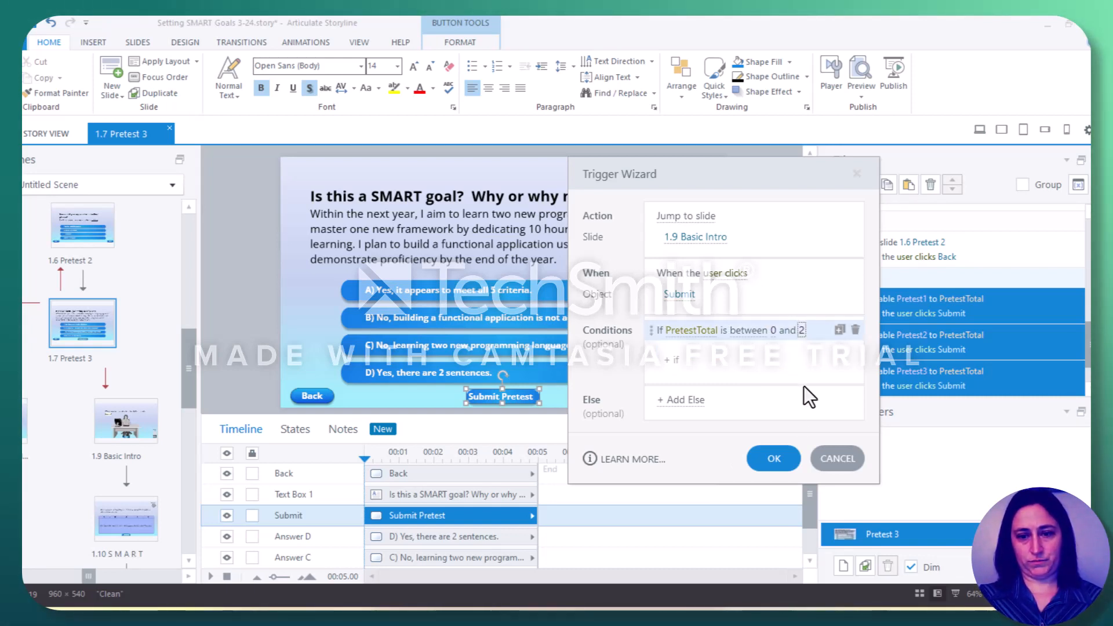
{"action": "left_click", "coordinate": [771, 458]}
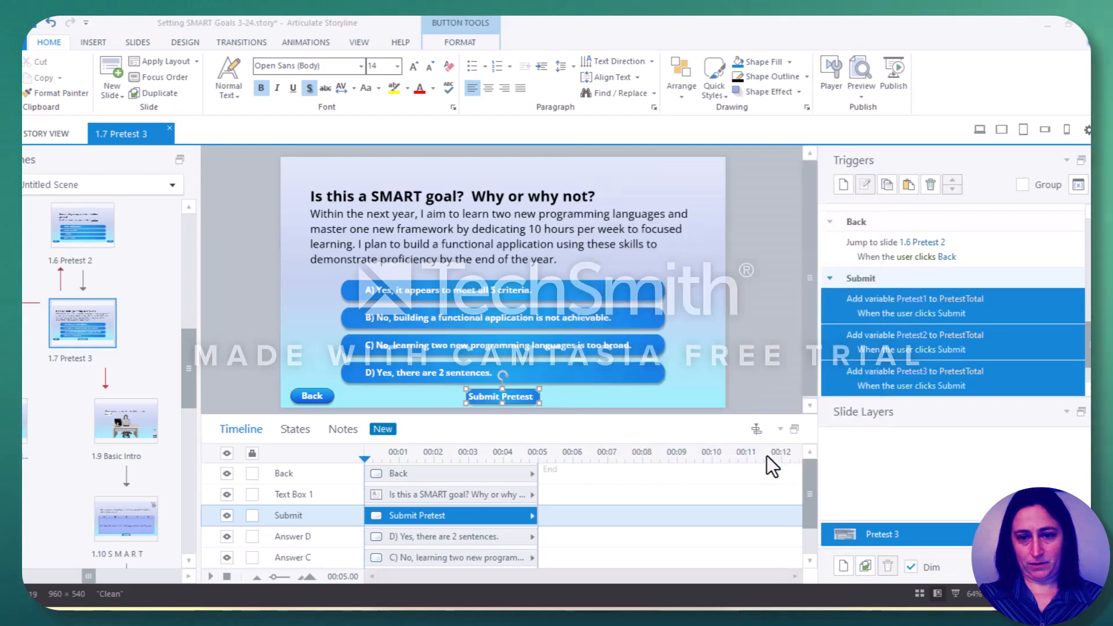
{"action": "left_click", "coordinate": [847, 183]}
{"action": "left_click", "coordinate": [831, 402]}
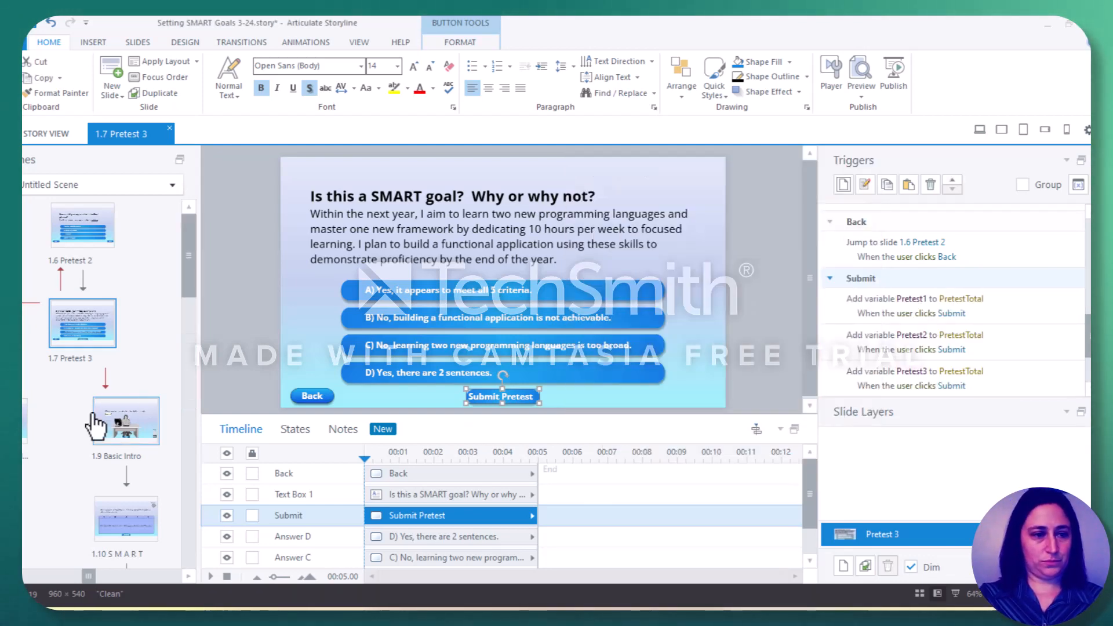
{"action": "left_click", "coordinate": [25, 429]}
{"action": "left_click", "coordinate": [108, 339]}
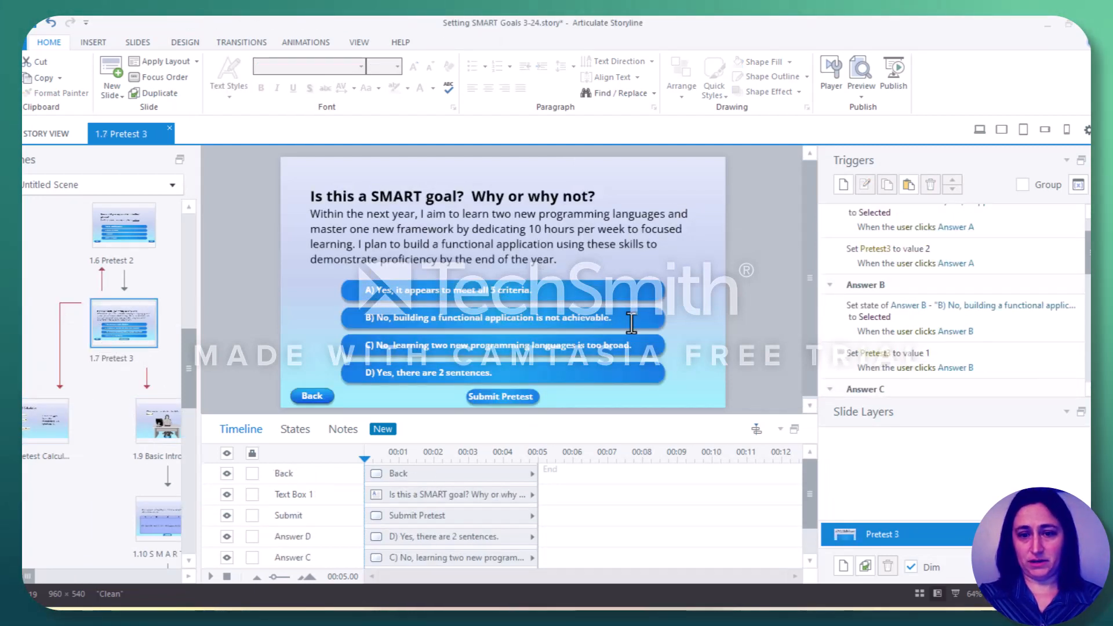
Add another trigger to the Submit Pretest button that jumps to slide 1.11 Intermediate Intro
{"action": "left_click", "coordinate": [486, 395]}
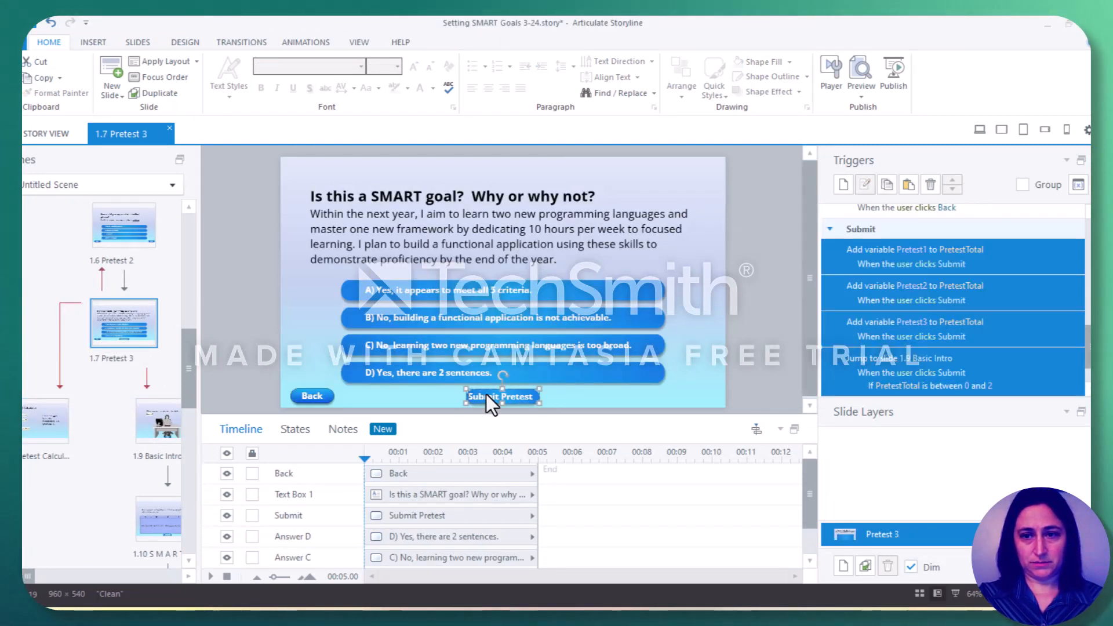
{"action": "left_click", "coordinate": [842, 183]}
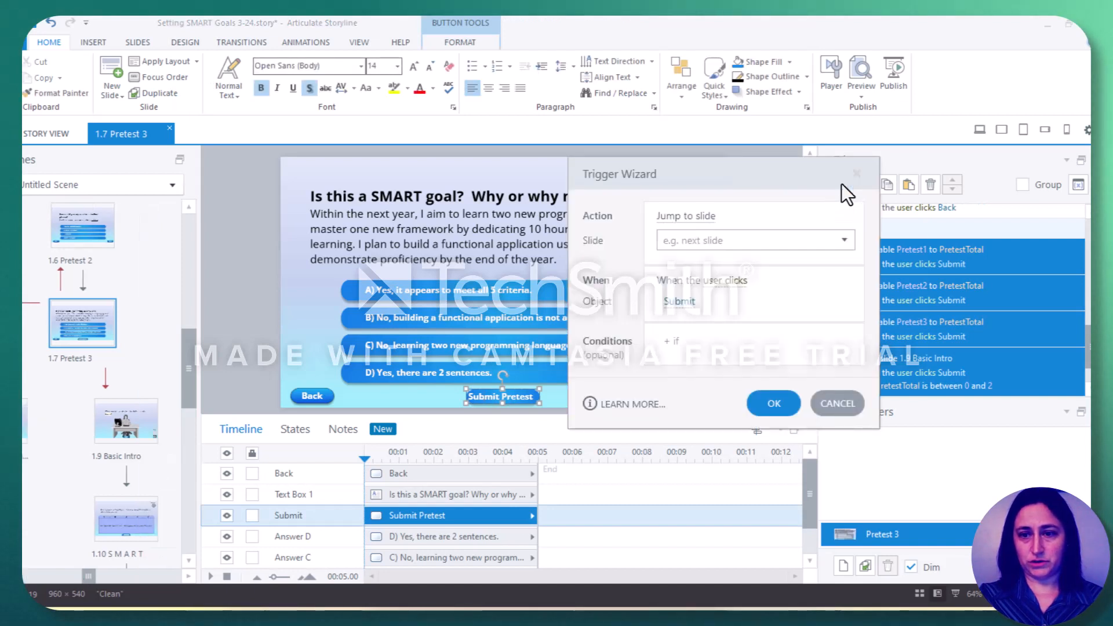
{"action": "left_click", "coordinate": [841, 242]}
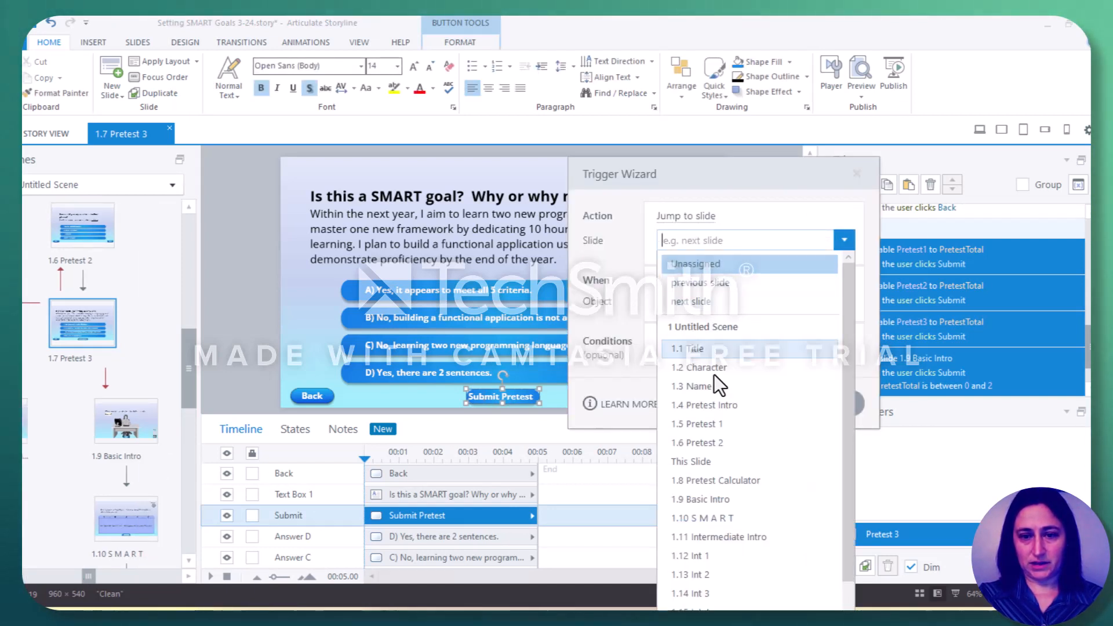
{"action": "left_click", "coordinate": [719, 536]}
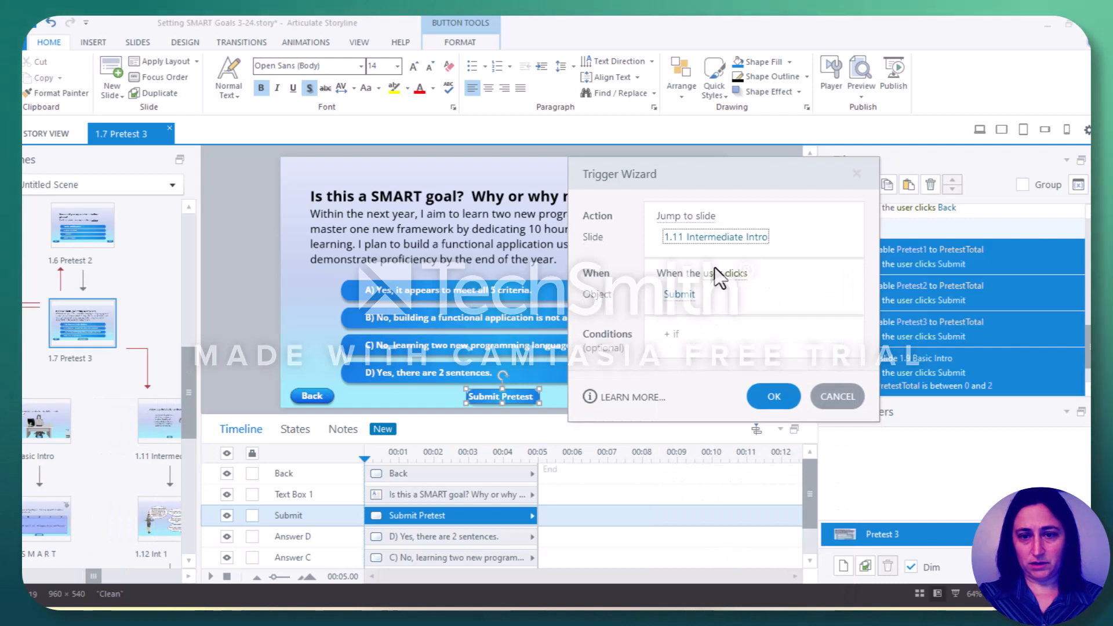
Limit the Intermediate Intro jump to when PretestTotal is between 3 and 5, and save the trigger
{"action": "left_click", "coordinate": [844, 334]}
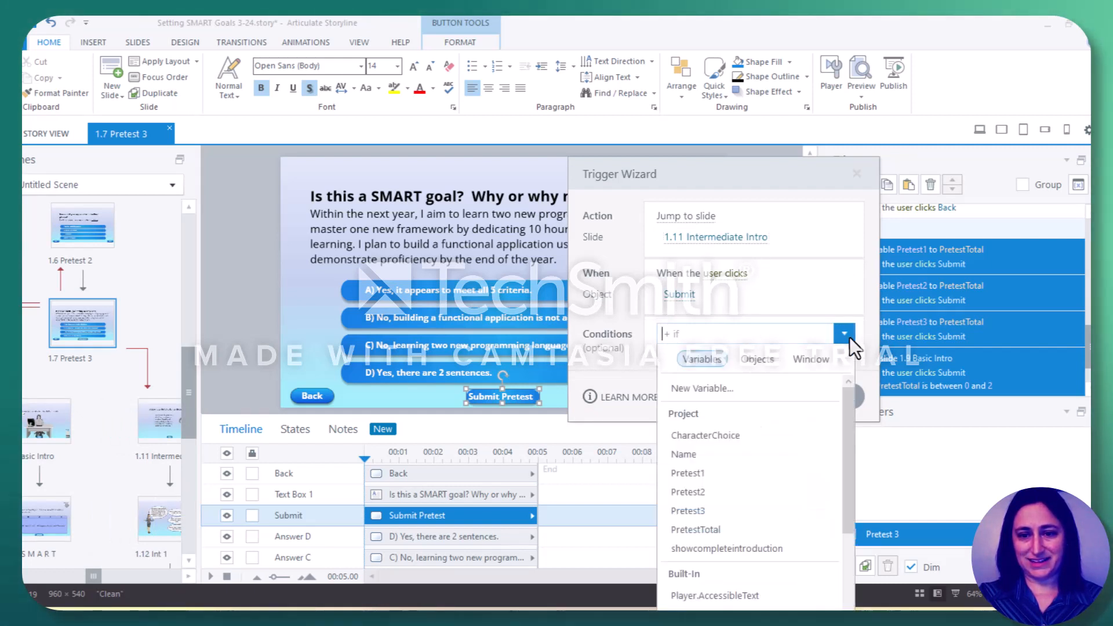
{"action": "left_click", "coordinate": [694, 528]}
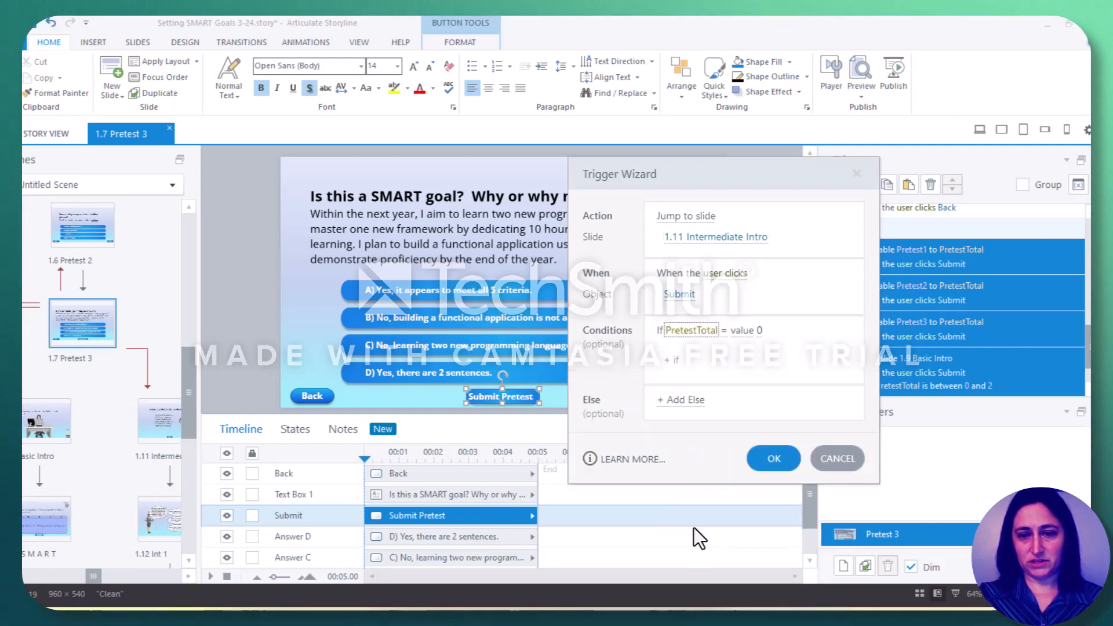
{"action": "left_click", "coordinate": [759, 332]}
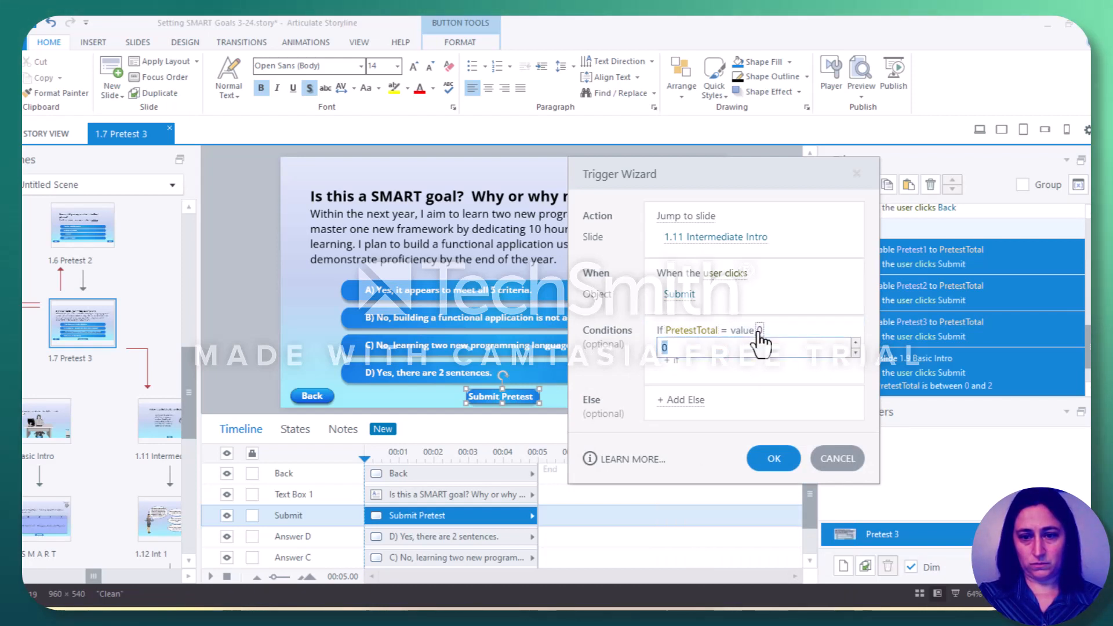
{"action": "left_click", "coordinate": [722, 331]}
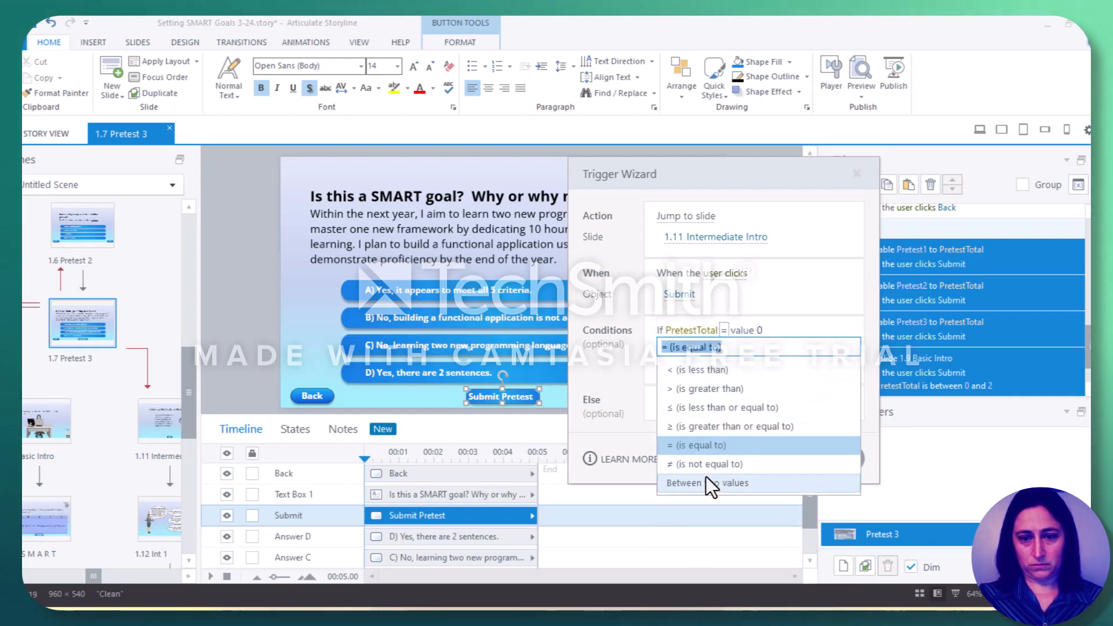
{"action": "left_click", "coordinate": [704, 479]}
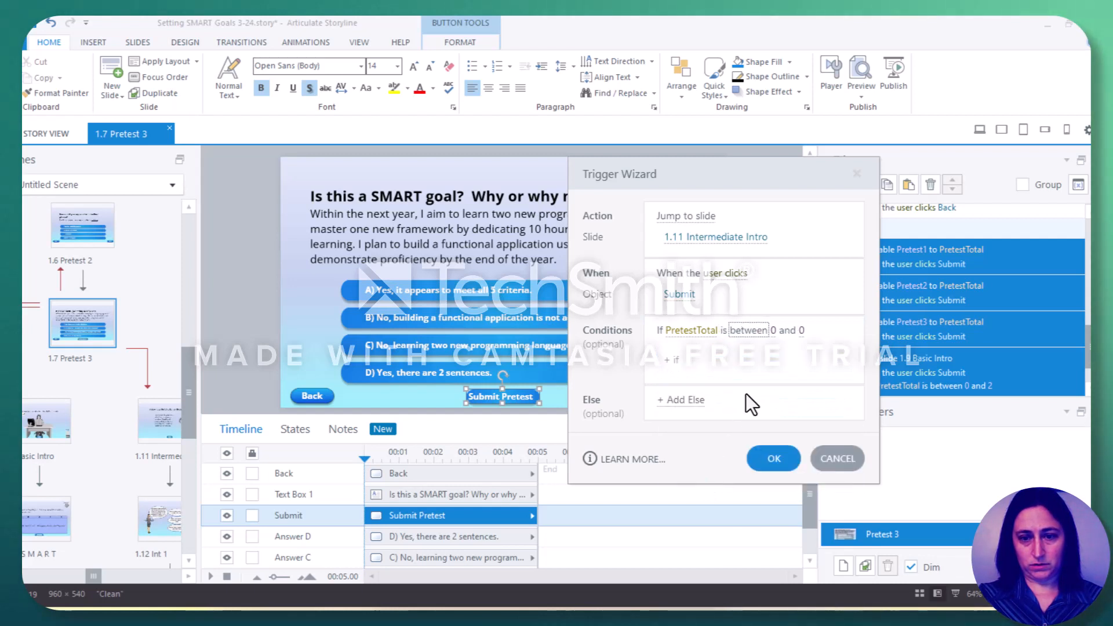
{"action": "left_click", "coordinate": [773, 334]}
{"action": "type", "text": "3"}
{"action": "left_click", "coordinate": [799, 330]}
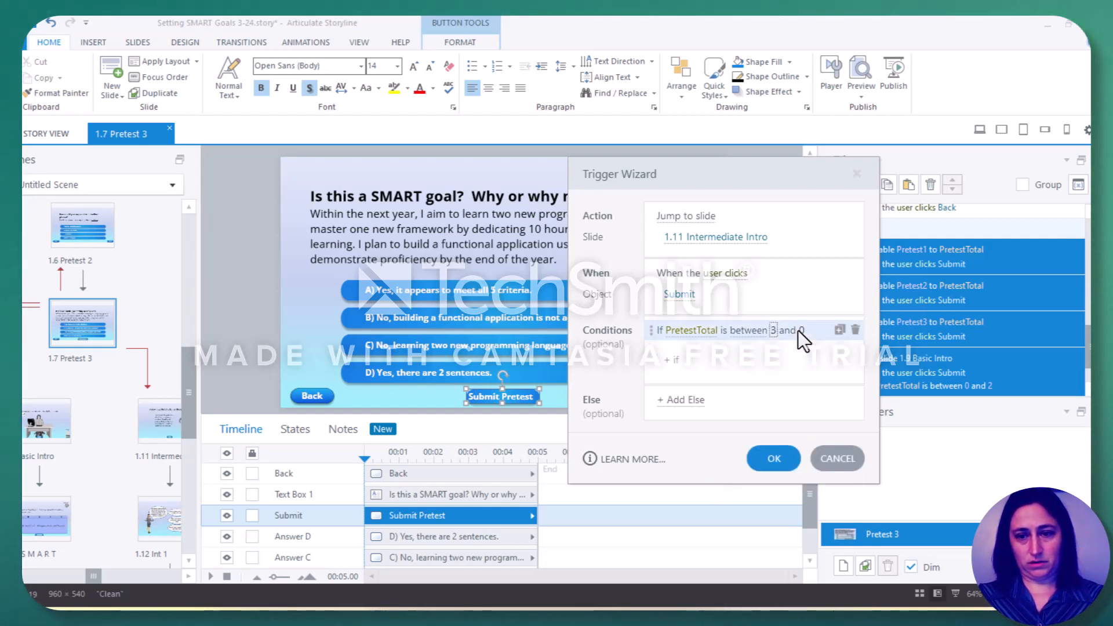
{"action": "left_click", "coordinate": [801, 331]}
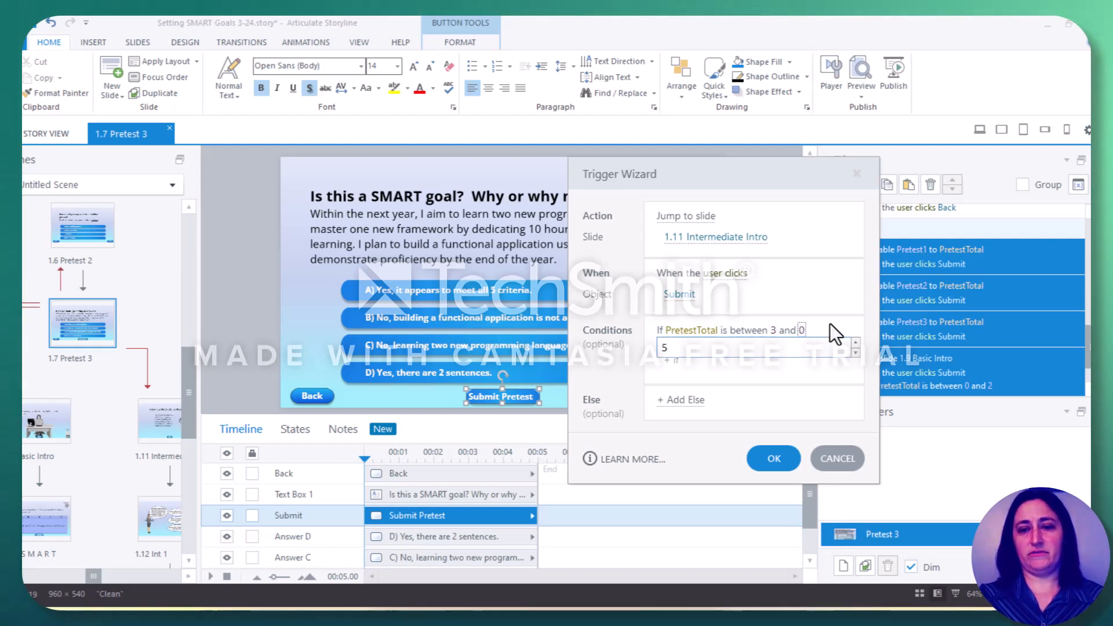
{"action": "left_click", "coordinate": [764, 454]}
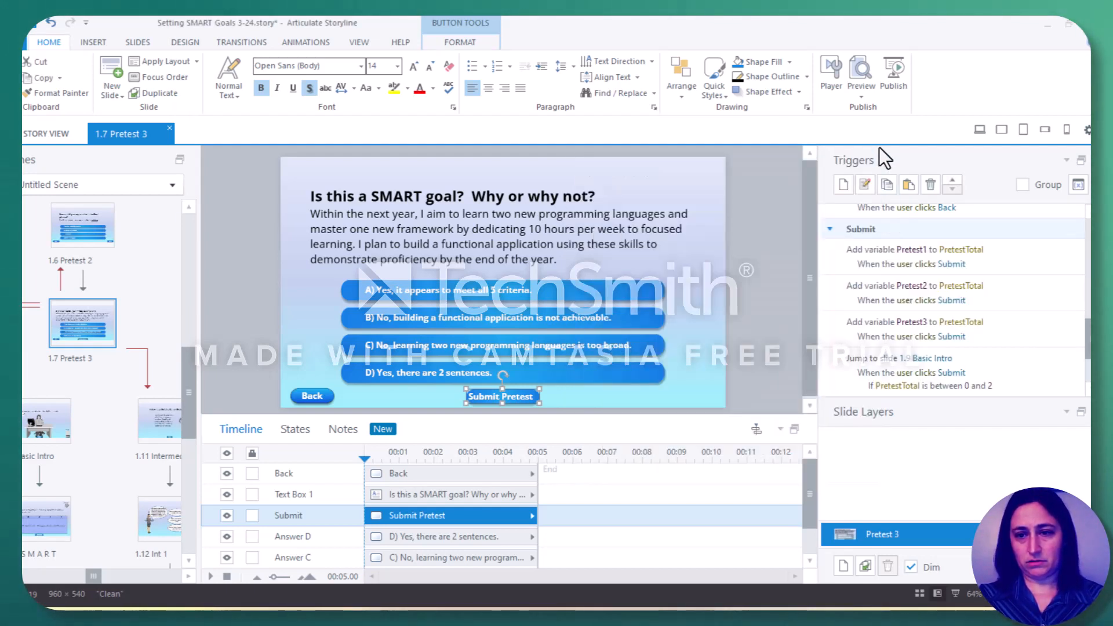
Add a third jump trigger to the Submit Pretest button that goes to slide 1.18 Advanced Intro
{"action": "left_click", "coordinate": [832, 184]}
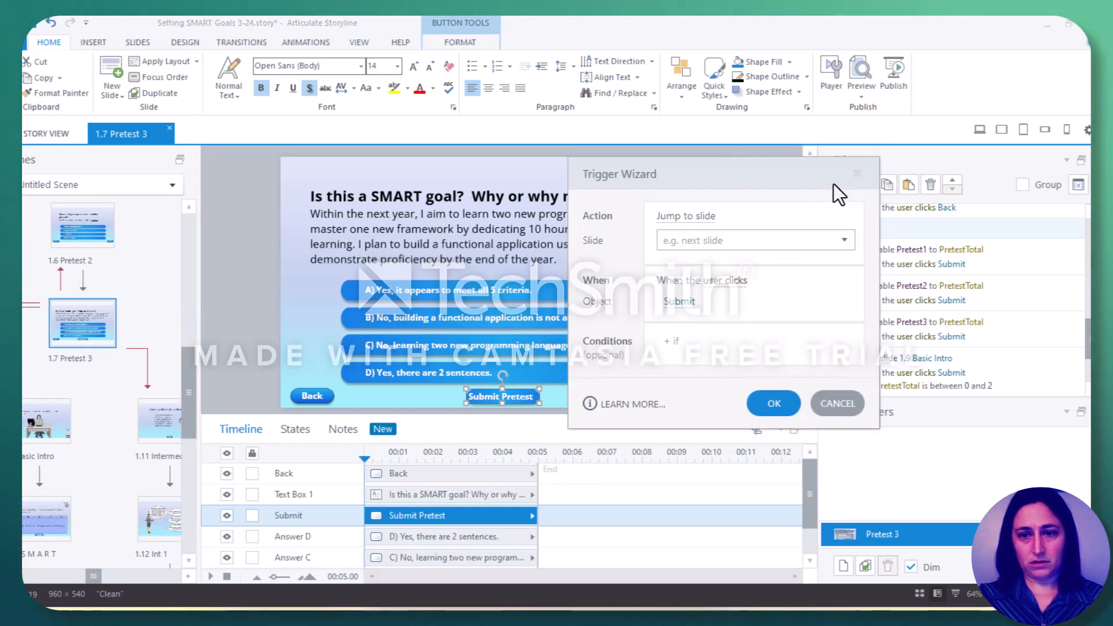
{"action": "left_click", "coordinate": [706, 223]}
{"action": "left_click", "coordinate": [788, 204]}
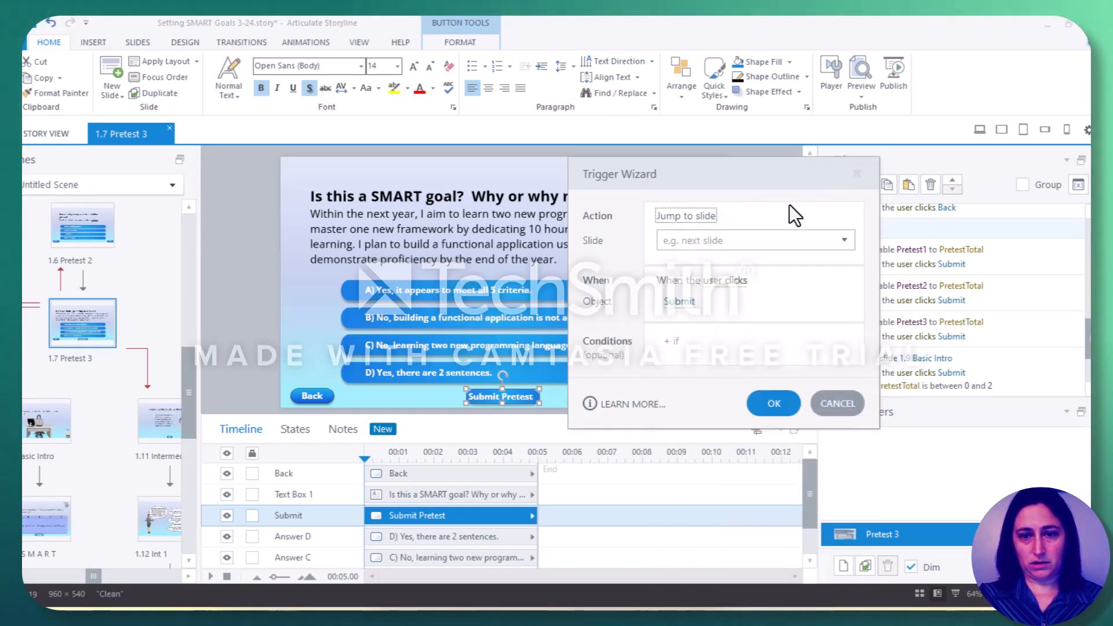
{"action": "left_click", "coordinate": [810, 242]}
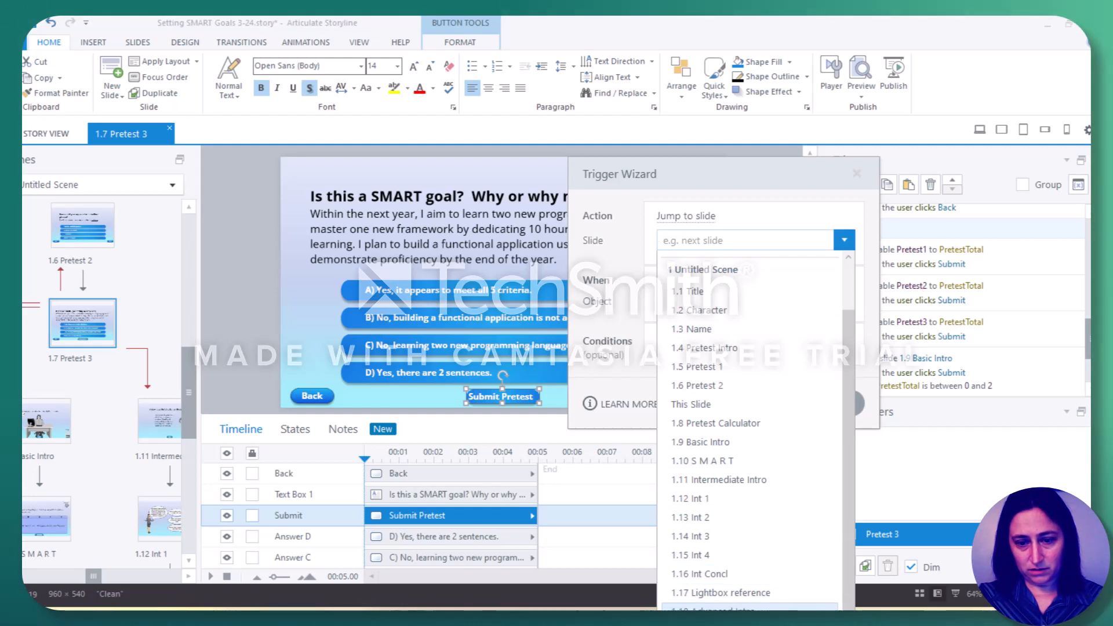
{"action": "left_click", "coordinate": [713, 607]}
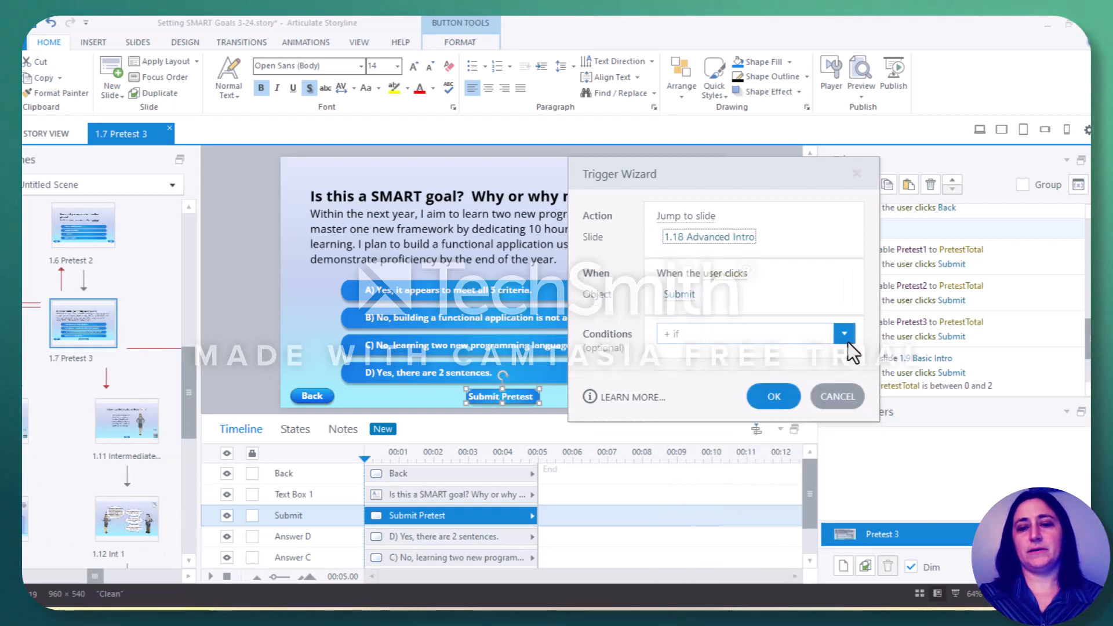
Limit the Advanced Intro jump to when PretestTotal is greater than or equal to 6, and save the trigger
{"action": "left_click", "coordinate": [846, 341]}
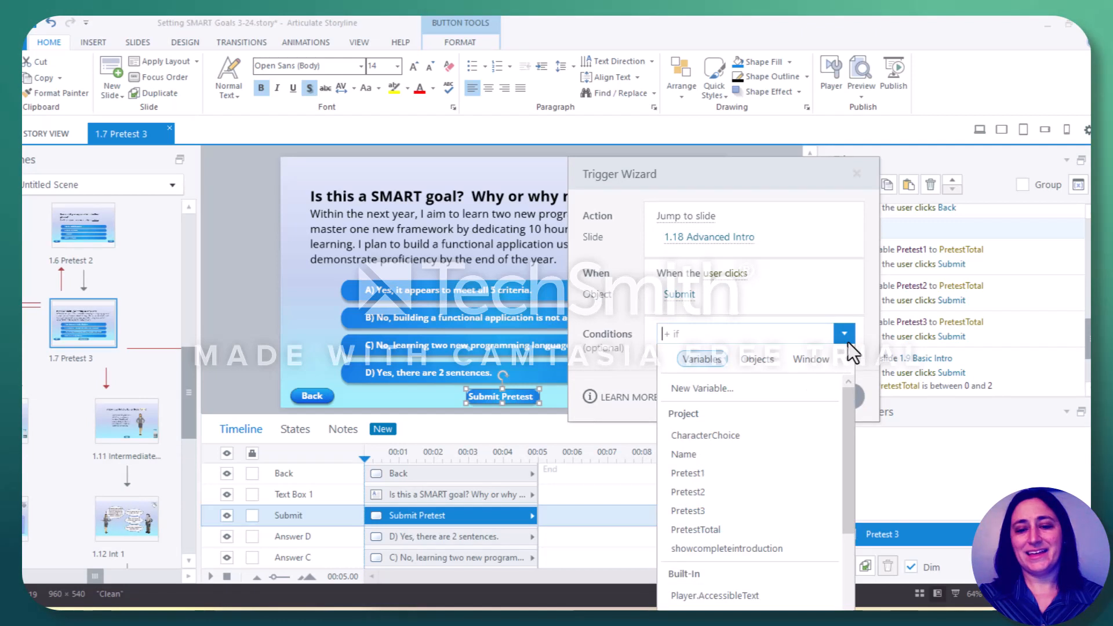
{"action": "left_click", "coordinate": [721, 527]}
{"action": "left_click", "coordinate": [725, 332]}
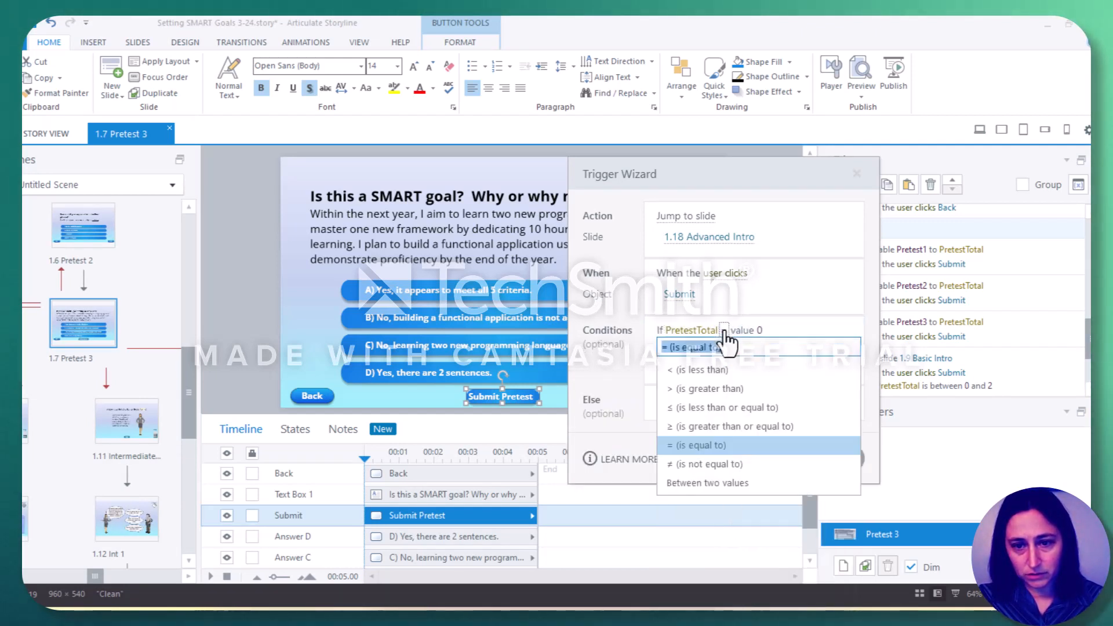
{"action": "left_click", "coordinate": [731, 433]}
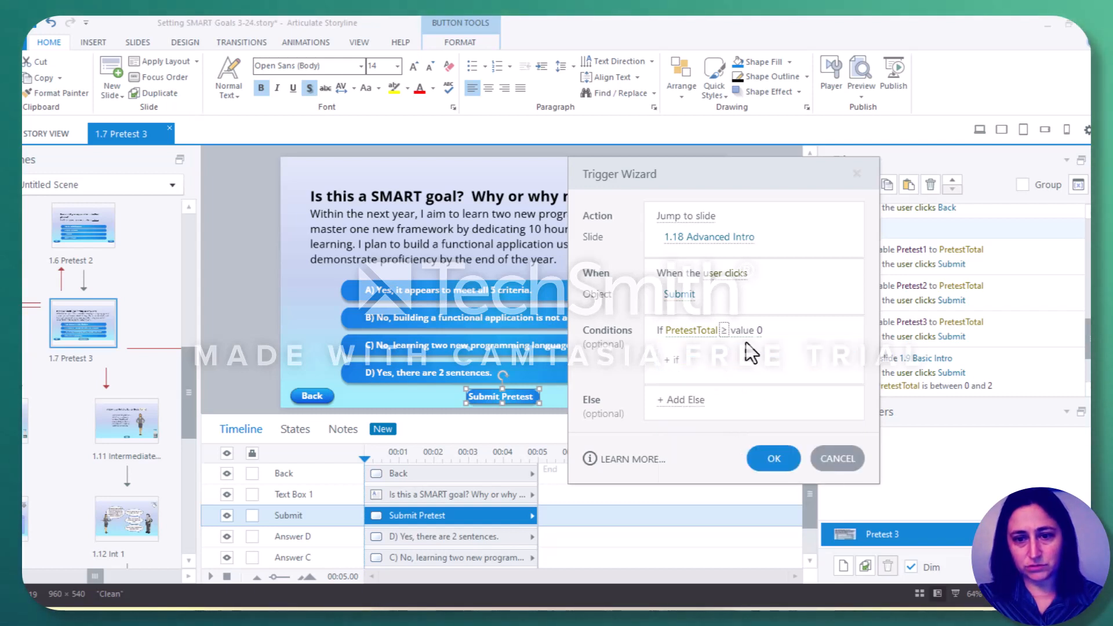
{"action": "left_click", "coordinate": [761, 331]}
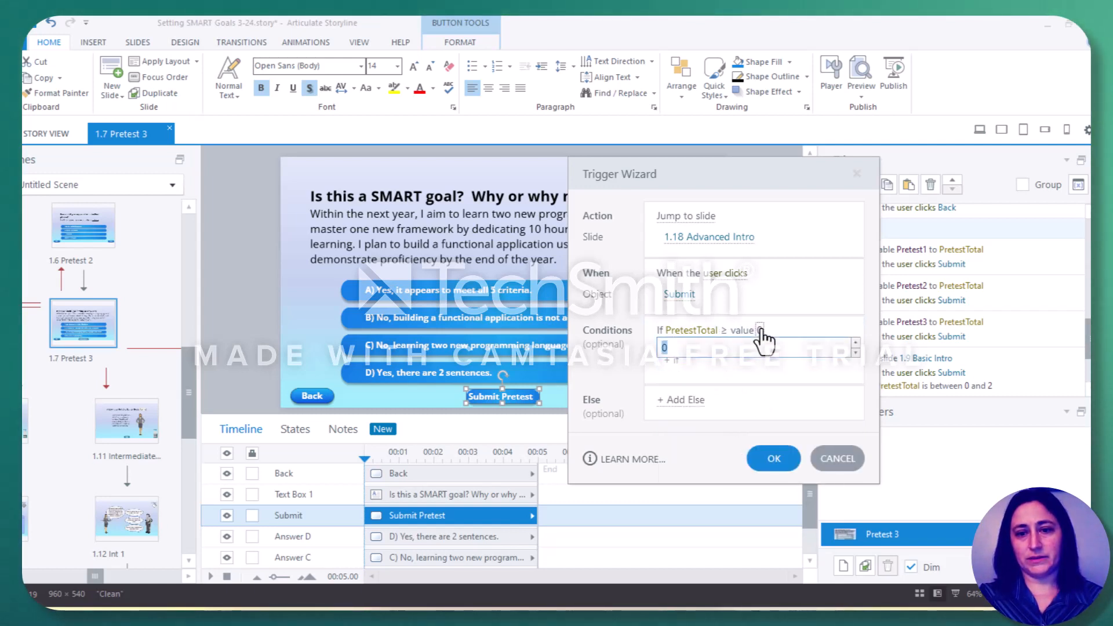
{"action": "left_click", "coordinate": [855, 343]}
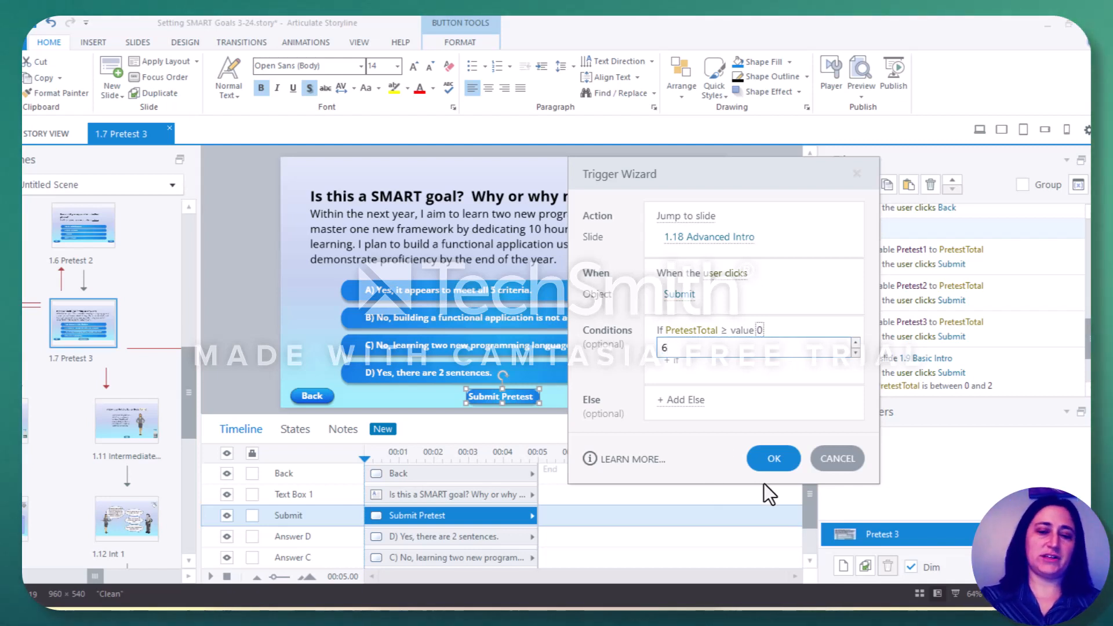
{"action": "left_click", "coordinate": [774, 457]}
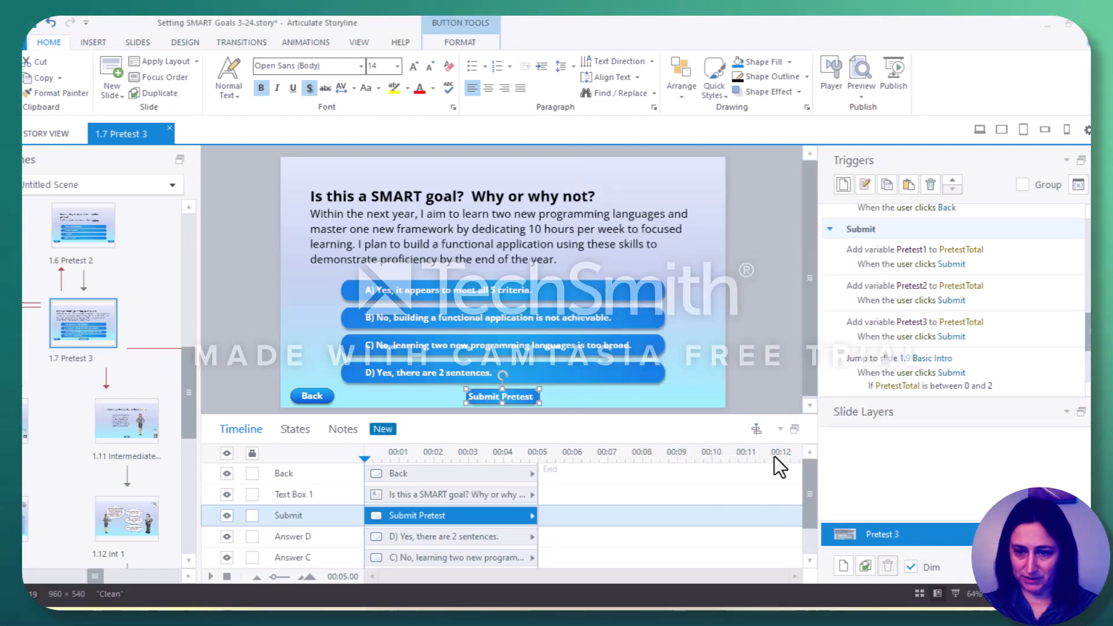
Preview the course and submit the pretest with answers B, A and B to test the branching
{"action": "left_click", "coordinate": [864, 87]}
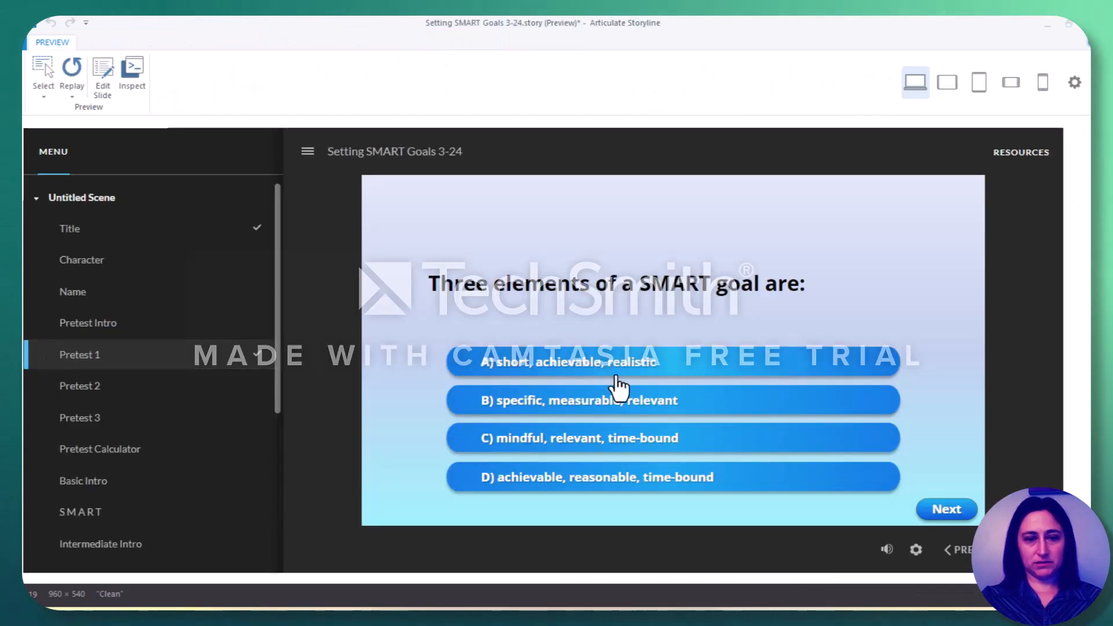
{"action": "left_click", "coordinate": [635, 411]}
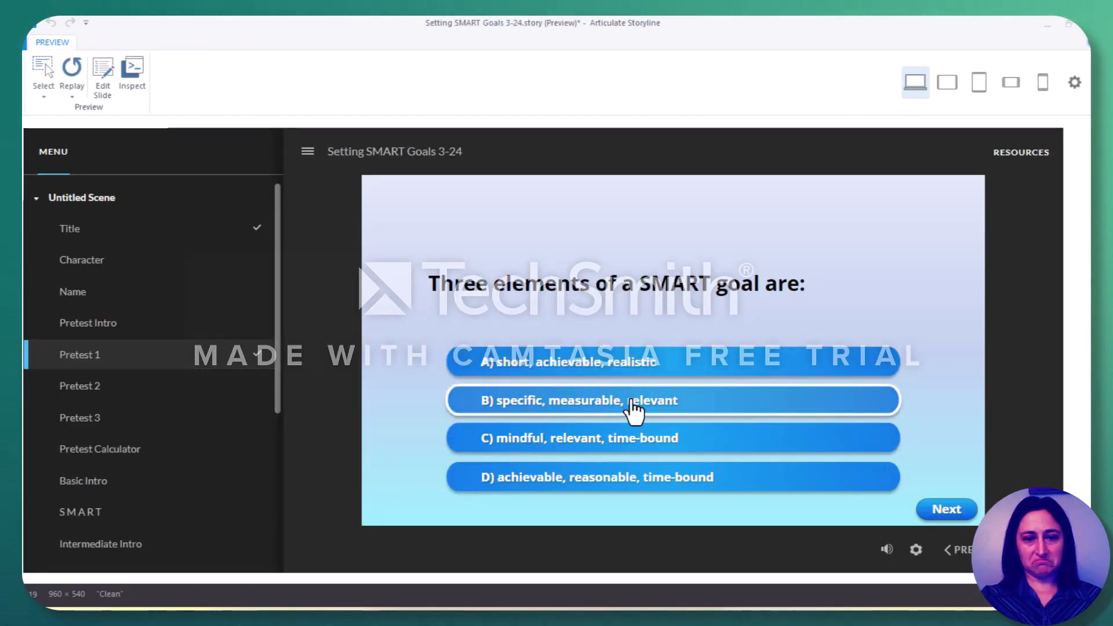
{"action": "left_click", "coordinate": [957, 512]}
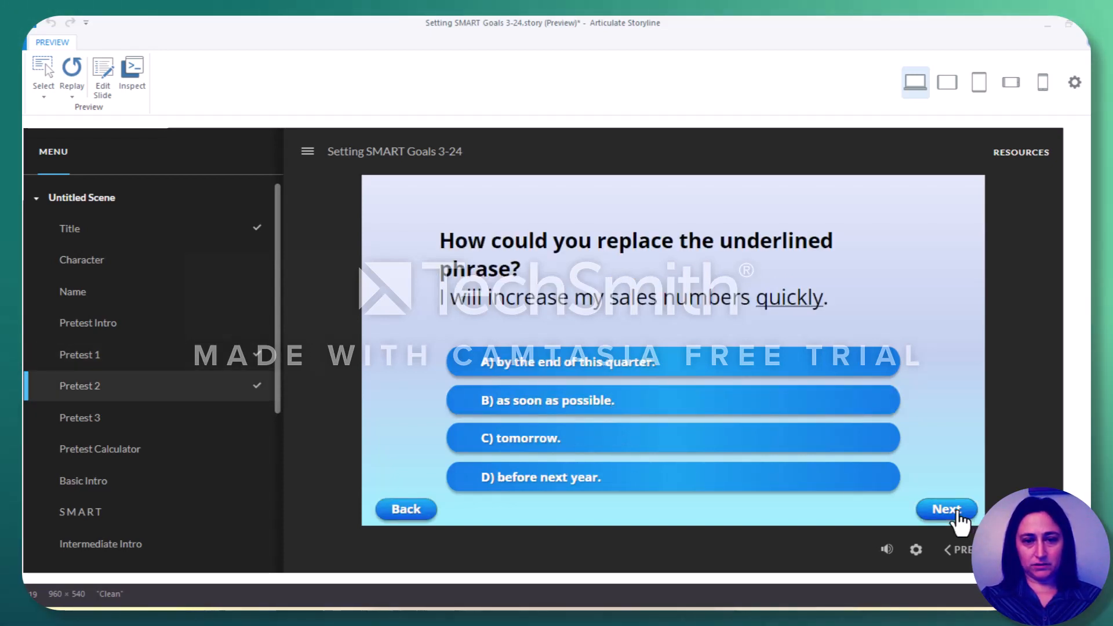
{"action": "left_click", "coordinate": [763, 360]}
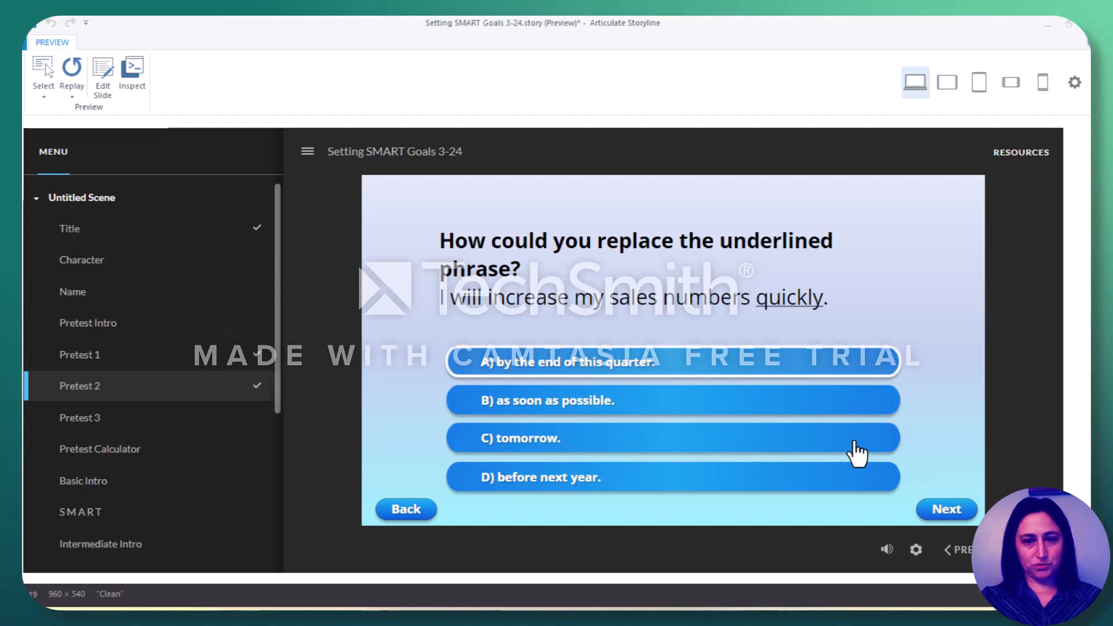
{"action": "left_click", "coordinate": [944, 512]}
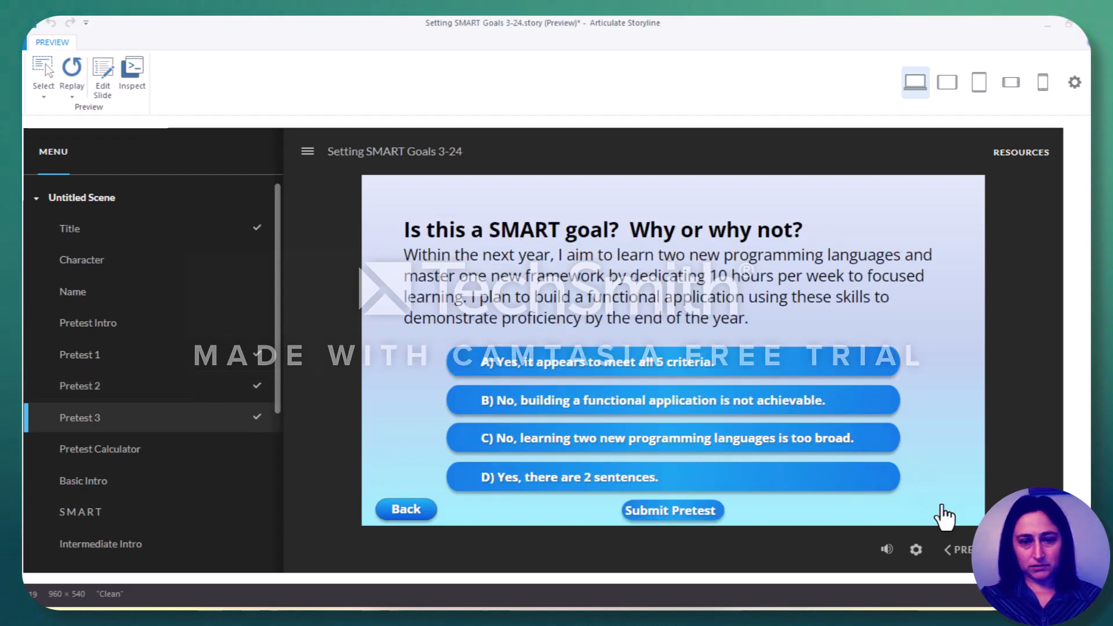
{"action": "left_click", "coordinate": [813, 410]}
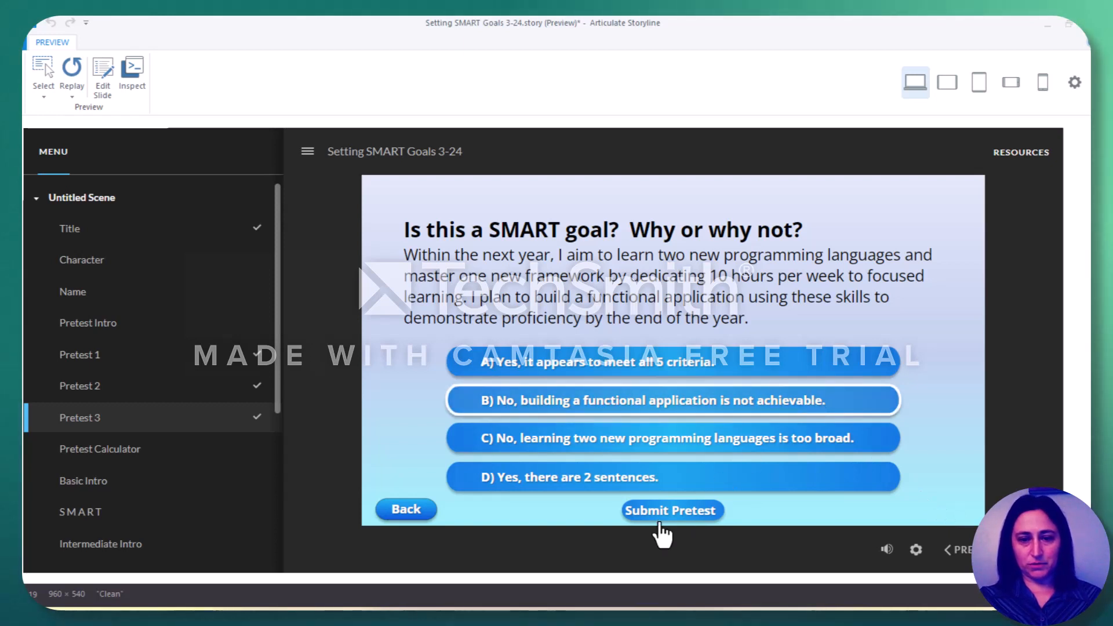
{"action": "left_click", "coordinate": [676, 512]}
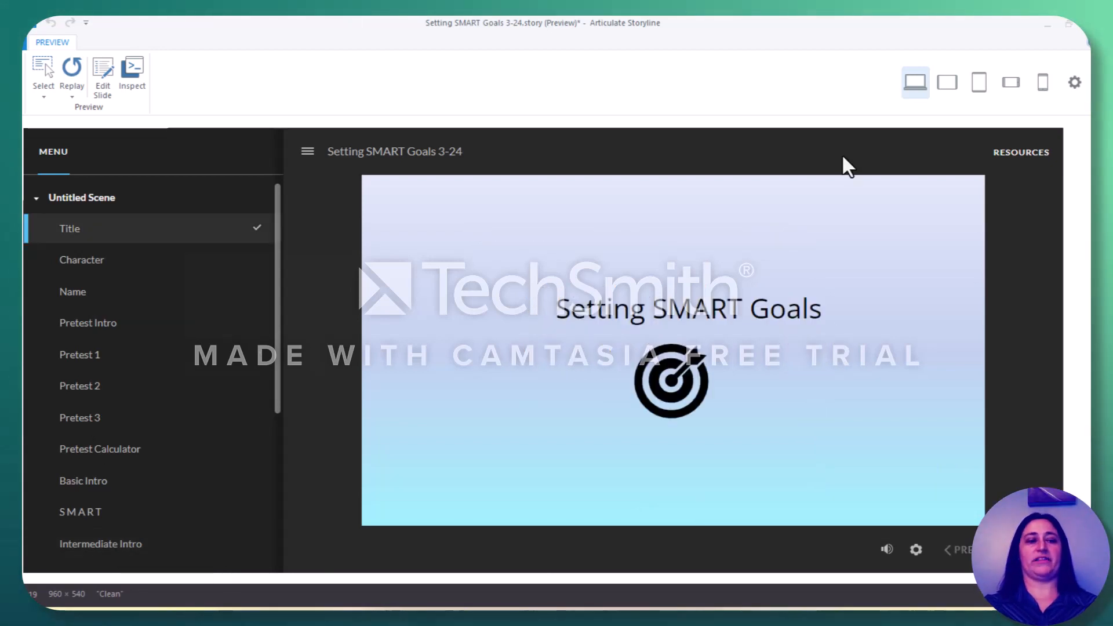
Retake the previewed pretest from Pretest 1 with answers A, C and D, and submit it to test the branching
{"action": "left_click", "coordinate": [141, 357]}
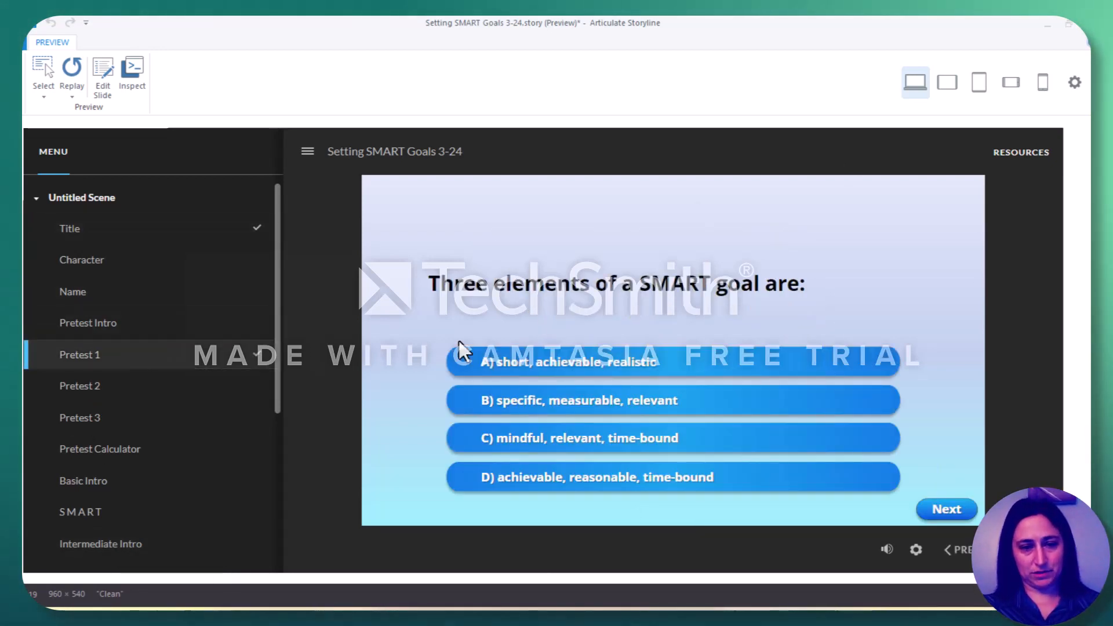
{"action": "left_click", "coordinate": [590, 371]}
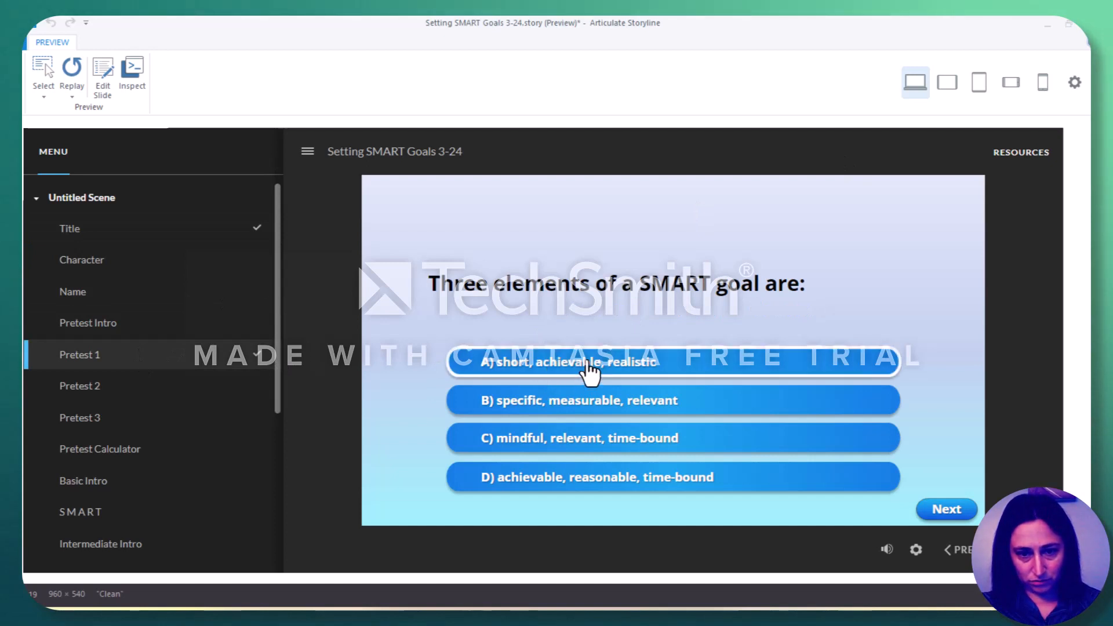
{"action": "left_click", "coordinate": [956, 513]}
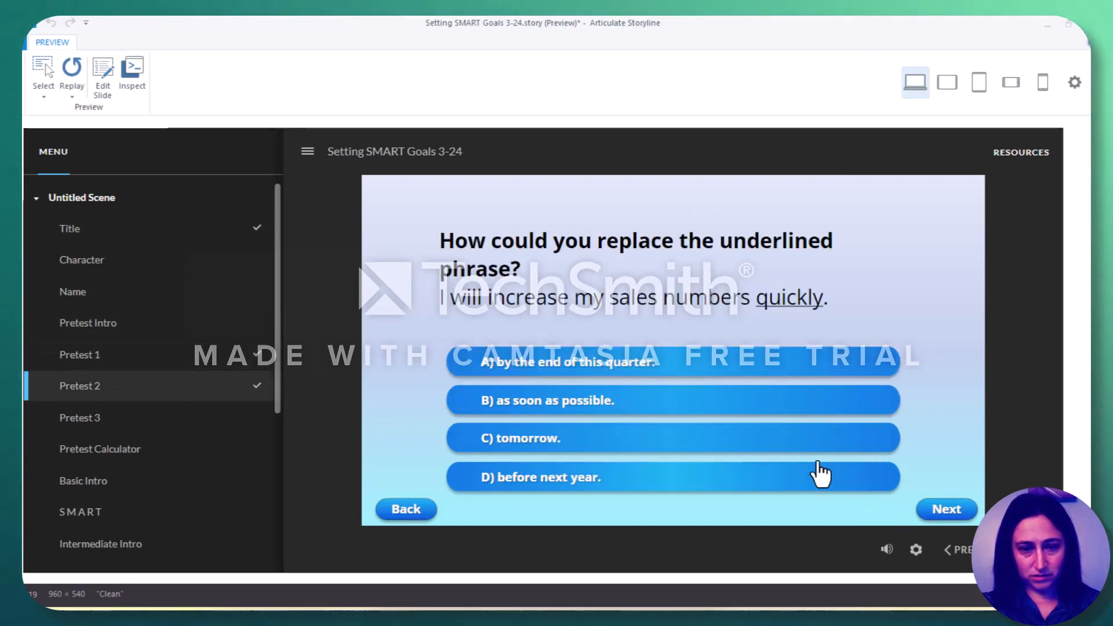
{"action": "left_click", "coordinate": [729, 451]}
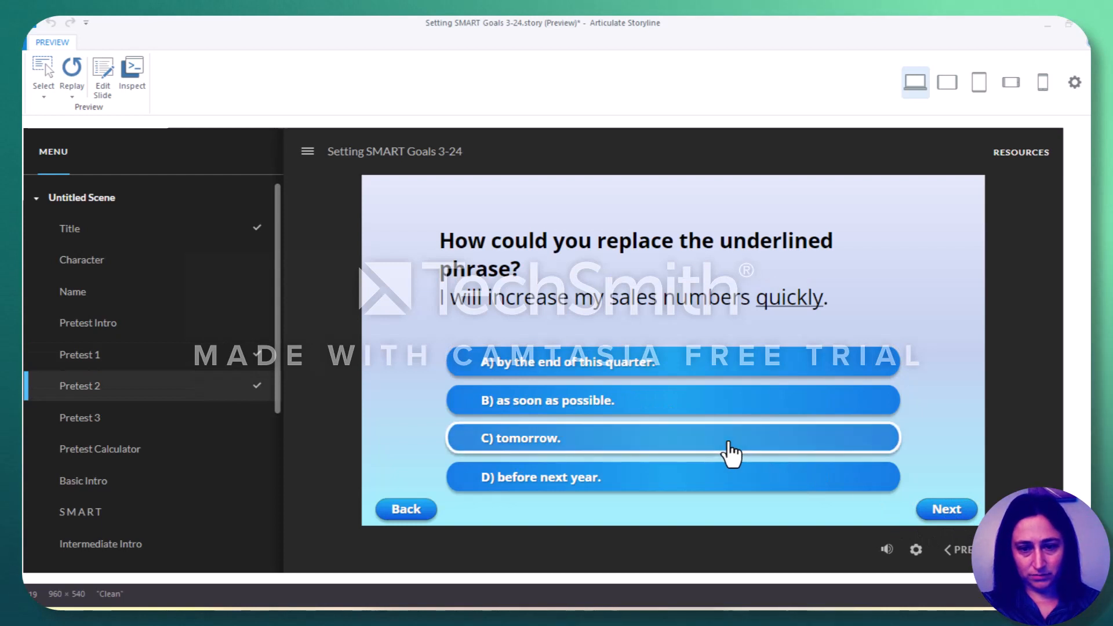
{"action": "left_click", "coordinate": [962, 518]}
{"action": "left_click", "coordinate": [839, 487]}
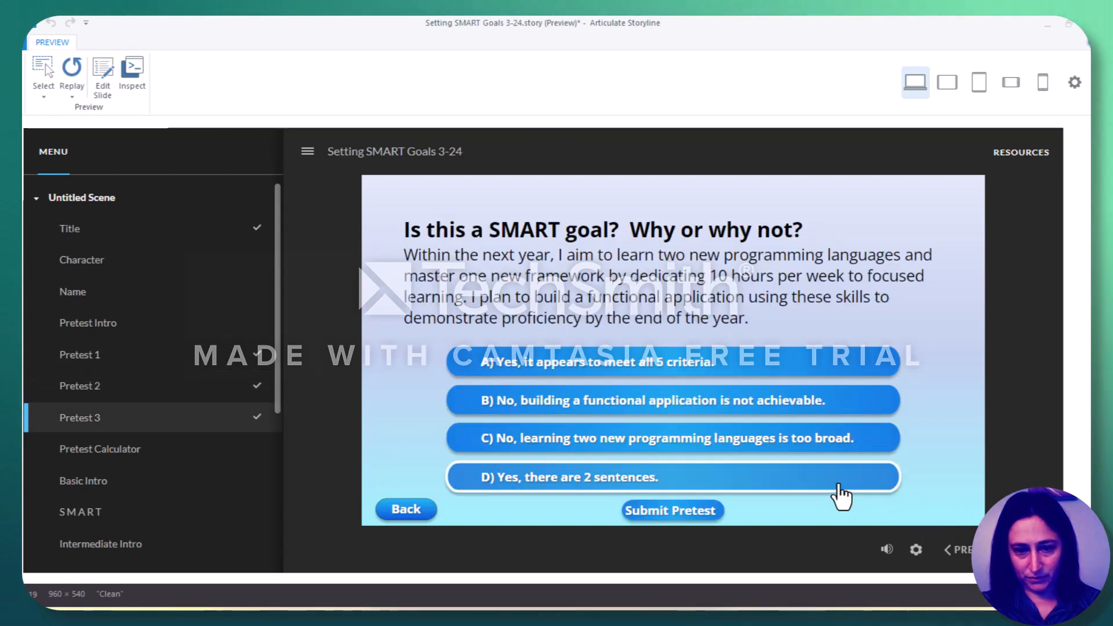
{"action": "left_click", "coordinate": [679, 511]}
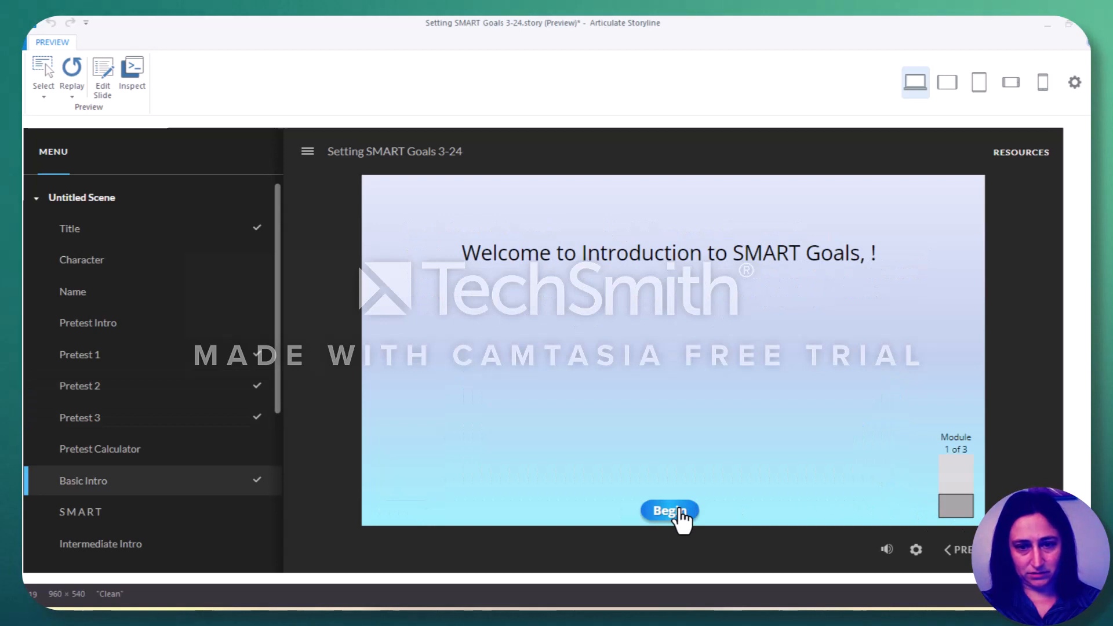